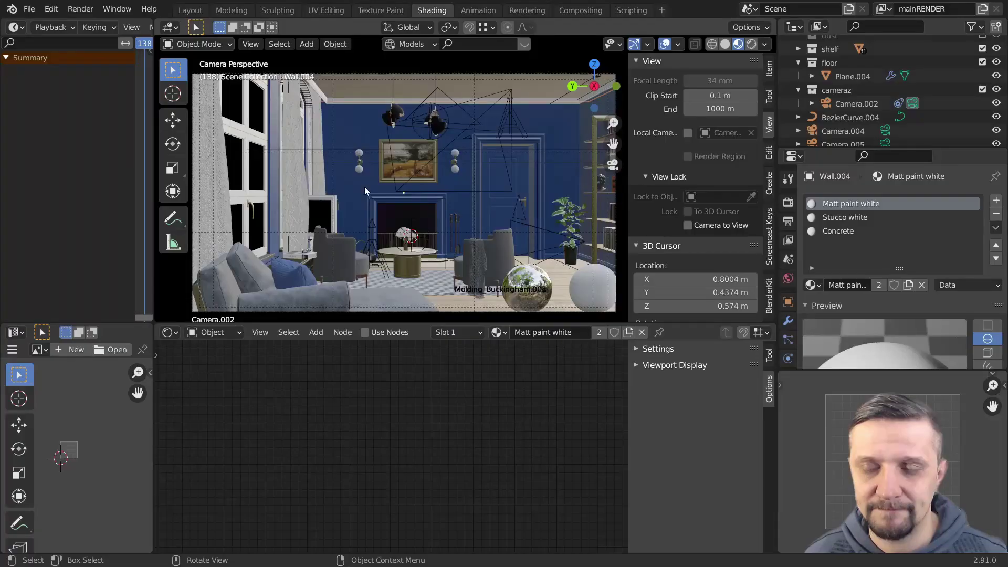
- Examine the decorated living room scene around the windows, door, coffee table and fireplace
{"action": "mouse_move", "coordinate": [364, 187]}
{"action": "middle_mouse_down"}
{"action": "mouse_move", "coordinate": [411, 224]}
{"action": "mouse_move", "coordinate": [551, 250]}
{"action": "mouse_move", "coordinate": [399, 229]}
{"action": "mouse_move", "coordinate": [529, 247]}
{"action": "mouse_move", "coordinate": [579, 210]}
{"action": "mouse_move", "coordinate": [495, 230]}
{"action": "mouse_move", "coordinate": [546, 231]}
{"action": "middle_mouse_up"}
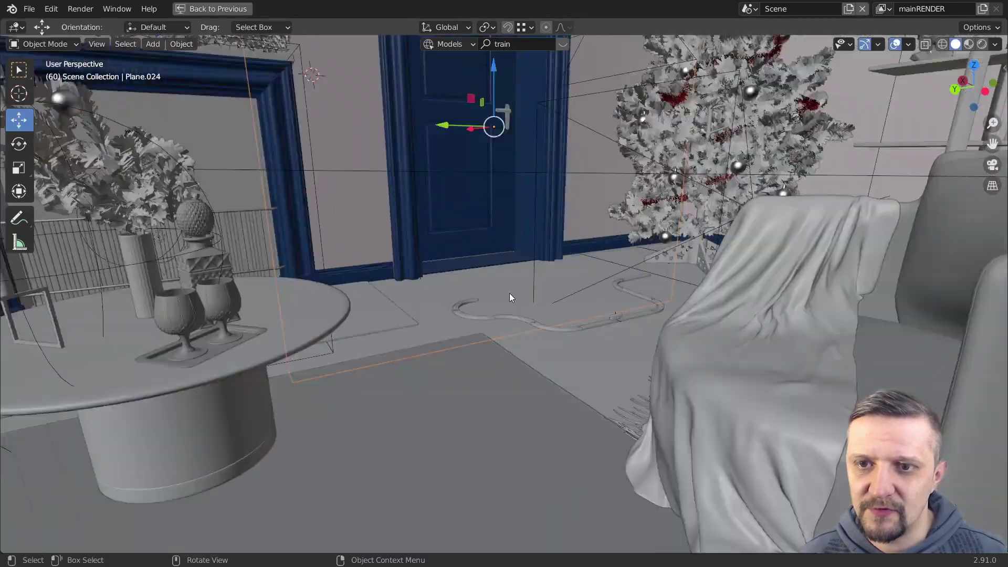
{"action": "scroll", "coordinate": [510, 293], "scroll_direction": "down", "scroll_amount": 3}
{"action": "mouse_move", "coordinate": [510, 293]}
{"action": "middle_mouse_down"}
{"action": "mouse_move", "coordinate": [523, 278]}
{"action": "mouse_move", "coordinate": [669, 397]}
{"action": "mouse_move", "coordinate": [827, 362]}
{"action": "mouse_move", "coordinate": [589, 388]}
{"action": "mouse_move", "coordinate": [519, 288]}
{"action": "middle_mouse_up"}
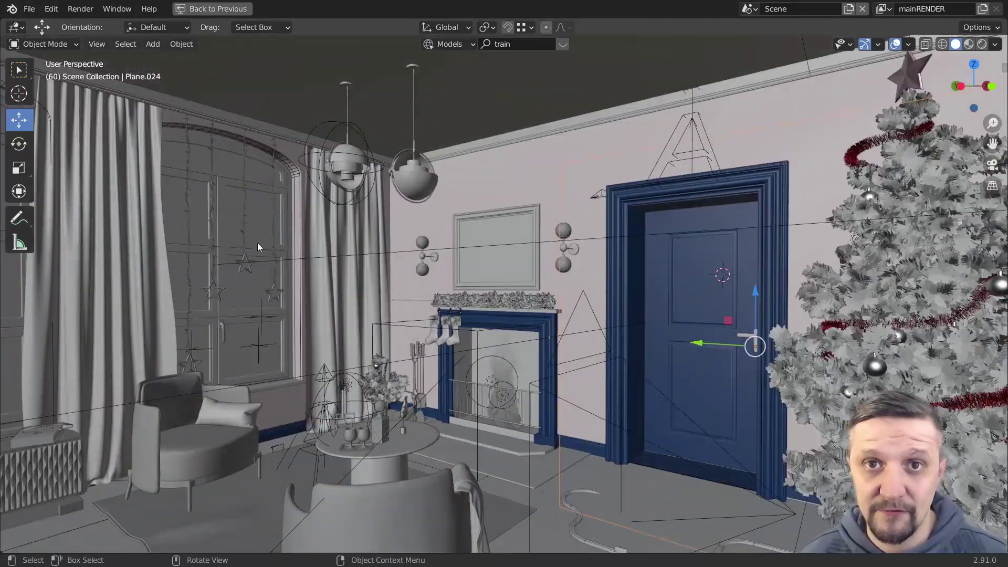
{"action": "middle_click_drag", "start_coordinate": [257, 243], "coordinate": [487, 254]}
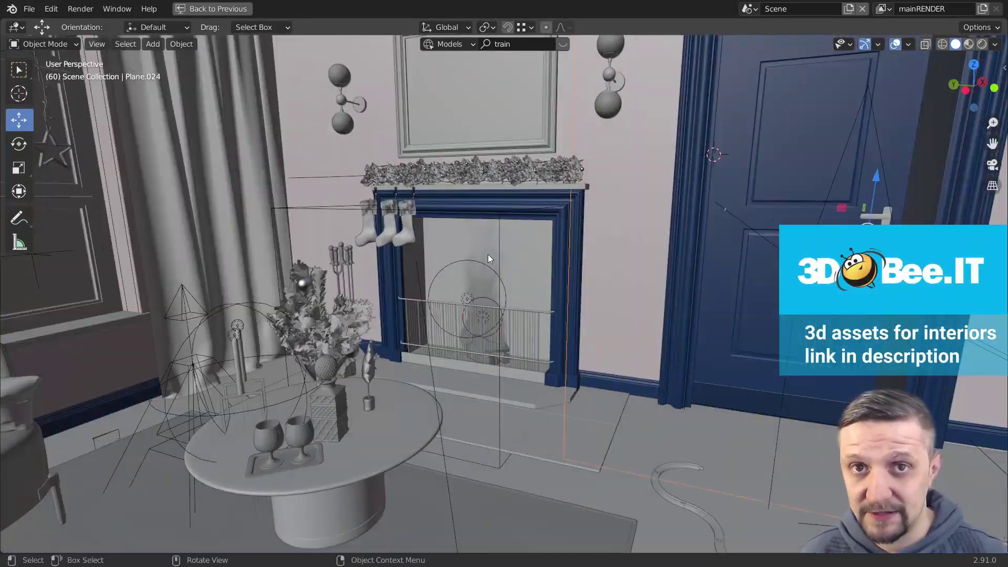
{"action": "left_click", "coordinate": [487, 255]}
{"action": "scroll", "coordinate": [487, 254], "scroll_direction": "up", "scroll_amount": 2}
{"action": "middle_click_drag", "start_coordinate": [471, 307], "coordinate": [185, 314], "text": "shift"}
{"action": "middle_click_drag", "start_coordinate": [185, 314], "coordinate": [214, 316]}
{"action": "key", "text": "shift+a"}
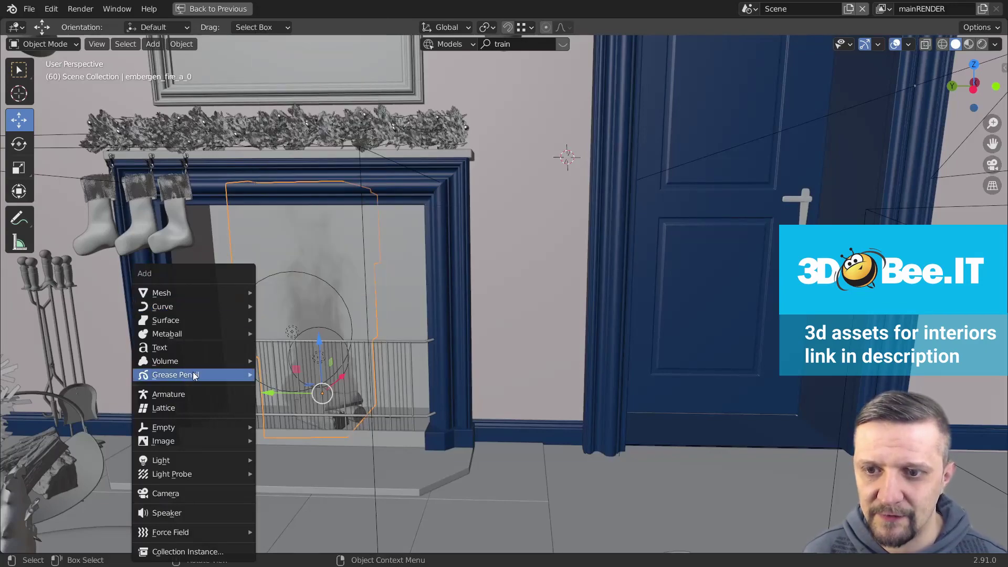
{"action": "scroll", "coordinate": [469, 359], "scroll_direction": "down", "scroll_amount": 2}
{"action": "middle_click_drag", "start_coordinate": [469, 359], "coordinate": [502, 348], "text": "shift"}
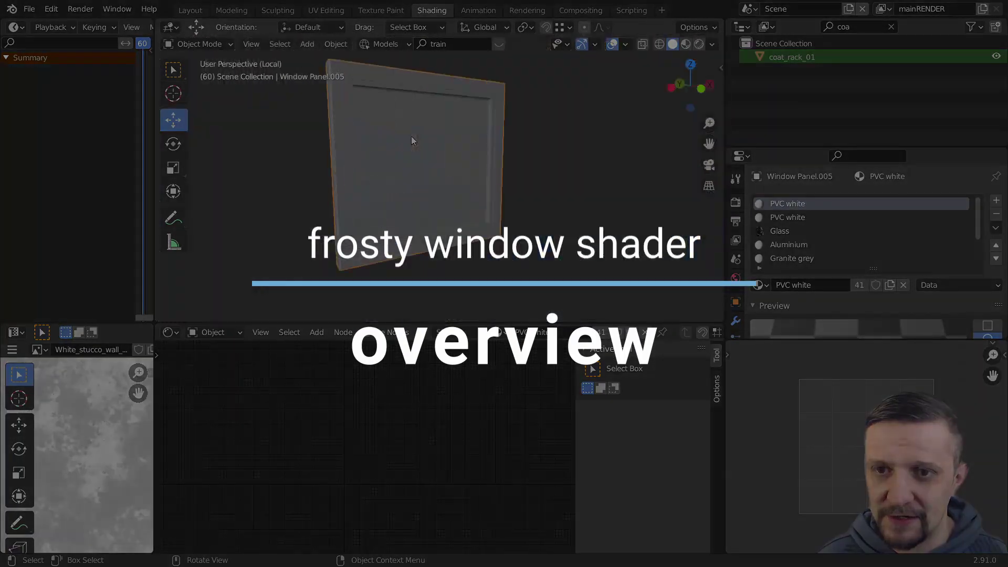
- Select the window panel's Glass material and show its shader node tree in an enlarged node editor
{"action": "middle_click_drag", "start_coordinate": [411, 137], "coordinate": [495, 162]}
{"action": "scroll", "coordinate": [495, 163], "scroll_direction": "down", "scroll_amount": 3}
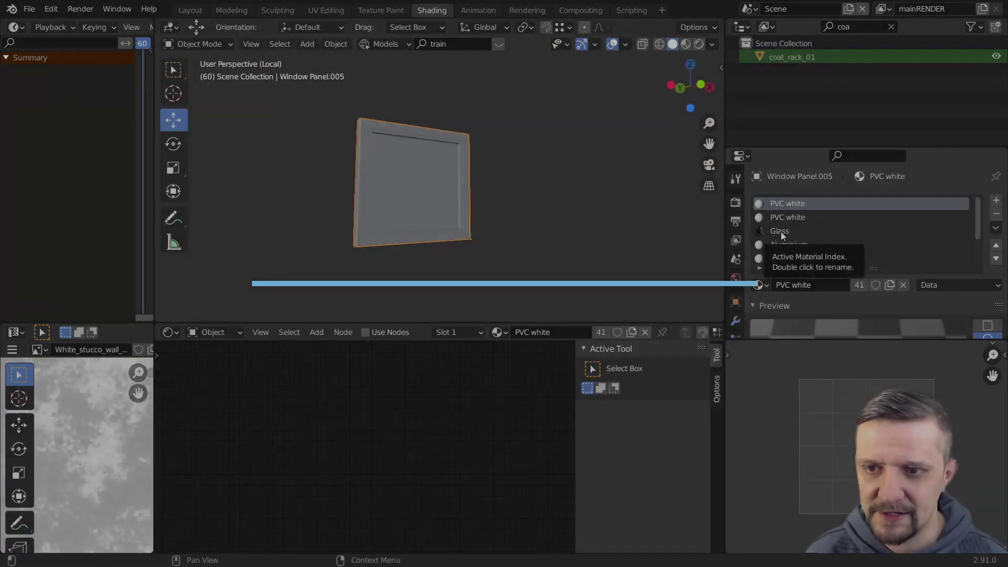
{"action": "left_click", "coordinate": [780, 231]}
{"action": "key", "text": "ctrl+space"}
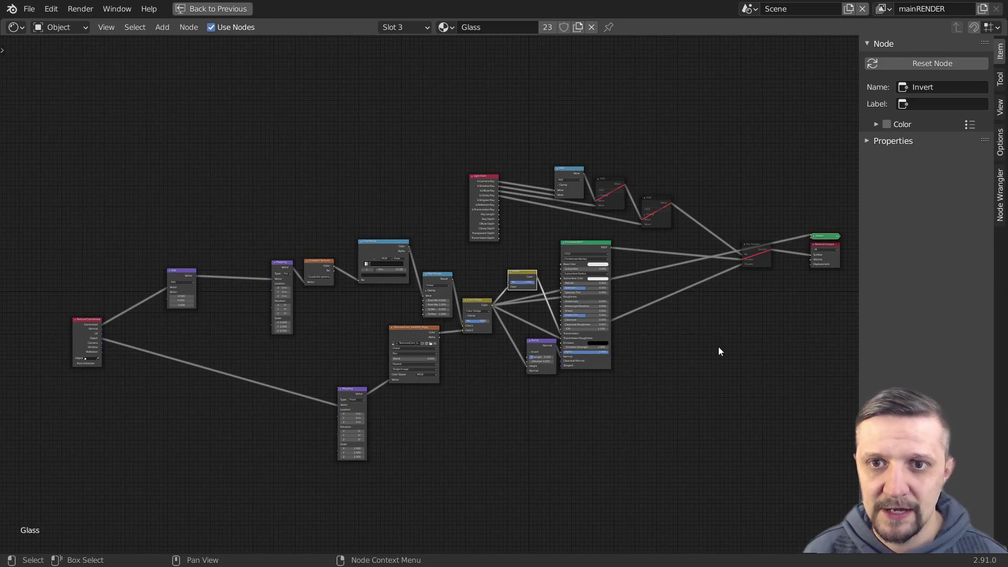
{"action": "middle_click_drag", "start_coordinate": [164, 337], "coordinate": [150, 328]}
{"action": "scroll", "coordinate": [151, 327], "scroll_direction": "down", "scroll_amount": 1}
{"action": "scroll", "coordinate": [63, 327], "scroll_direction": "up", "scroll_amount": 7}
{"action": "mouse_move", "coordinate": [85, 321]}
{"action": "middle_mouse_down"}
{"action": "mouse_move", "coordinate": [504, 282]}
{"action": "mouse_move", "coordinate": [248, 195]}
{"action": "middle_mouse_up"}
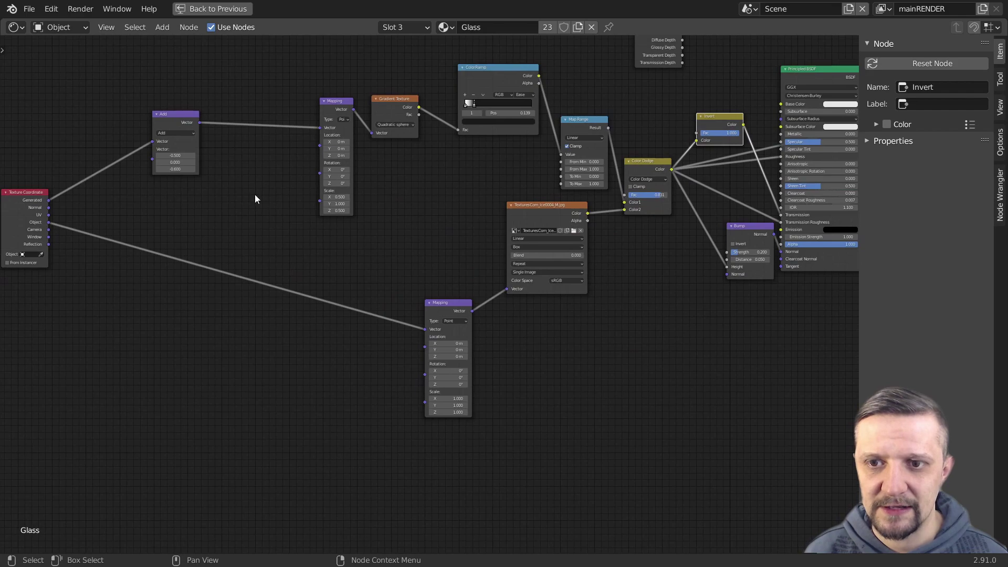
- Add a point light in the rendered view and move it along the global Y axis to light the window panel
{"action": "key", "text": "ctrl+space"}
{"action": "scroll", "coordinate": [560, 156], "scroll_direction": "up", "scroll_amount": 4}
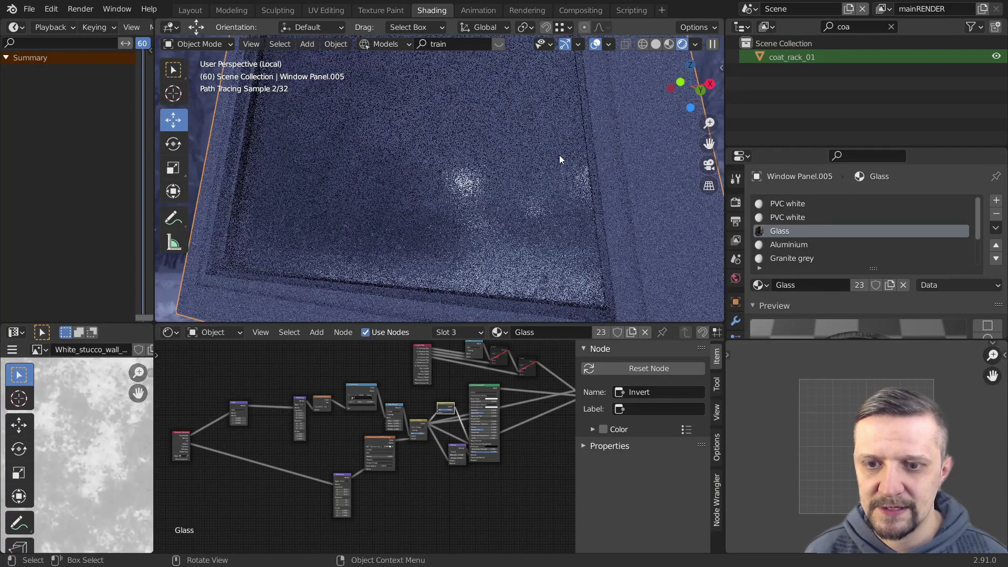
{"action": "scroll", "coordinate": [562, 152], "scroll_direction": "down", "scroll_amount": 4}
{"action": "key", "text": "shift+a"}
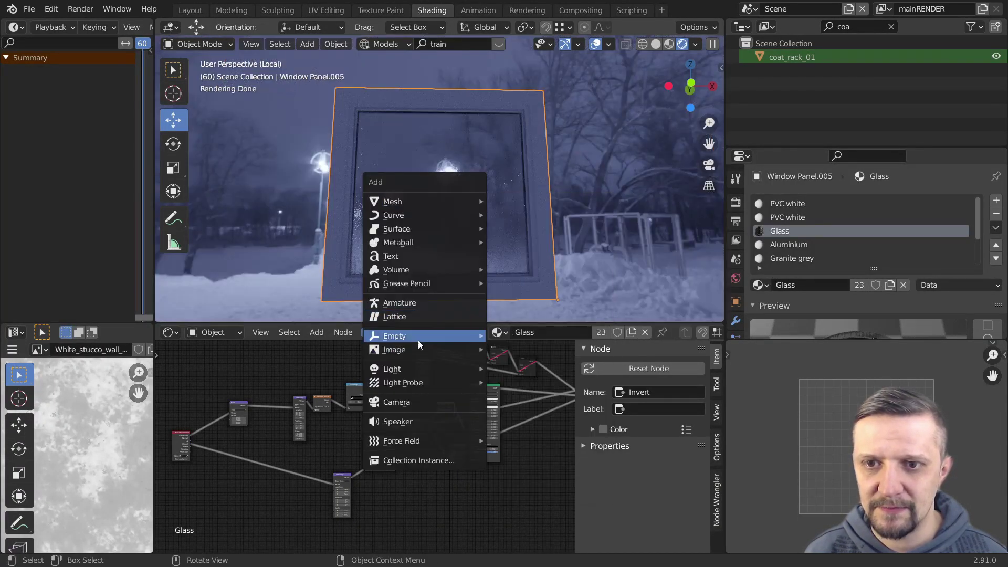
{"action": "mouse_move", "coordinate": [412, 370]}
{"action": "left_click", "coordinate": [515, 367]}
{"action": "key", "text": "g"}
{"action": "key", "text": "y"}
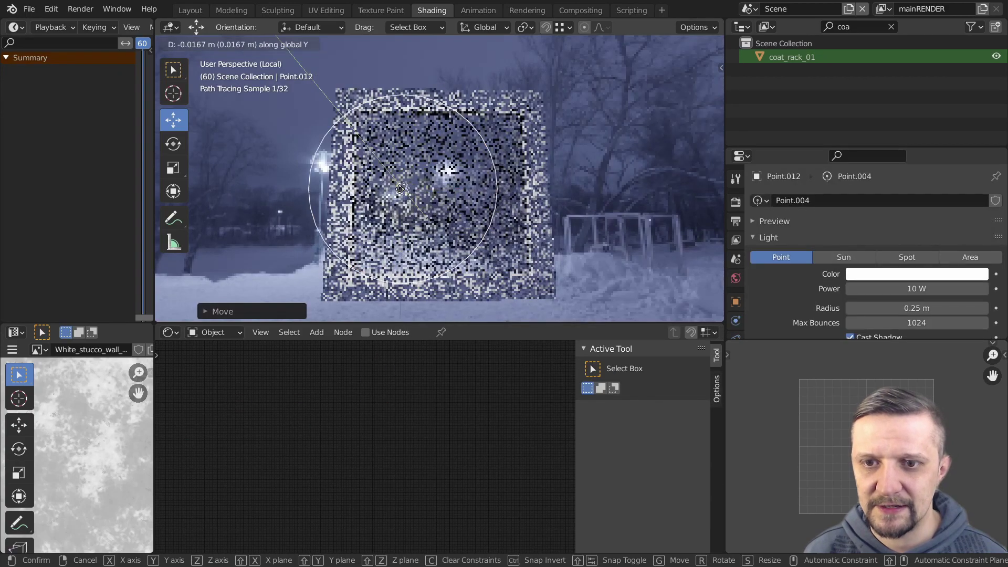
{"action": "left_click", "coordinate": [334, 105]}
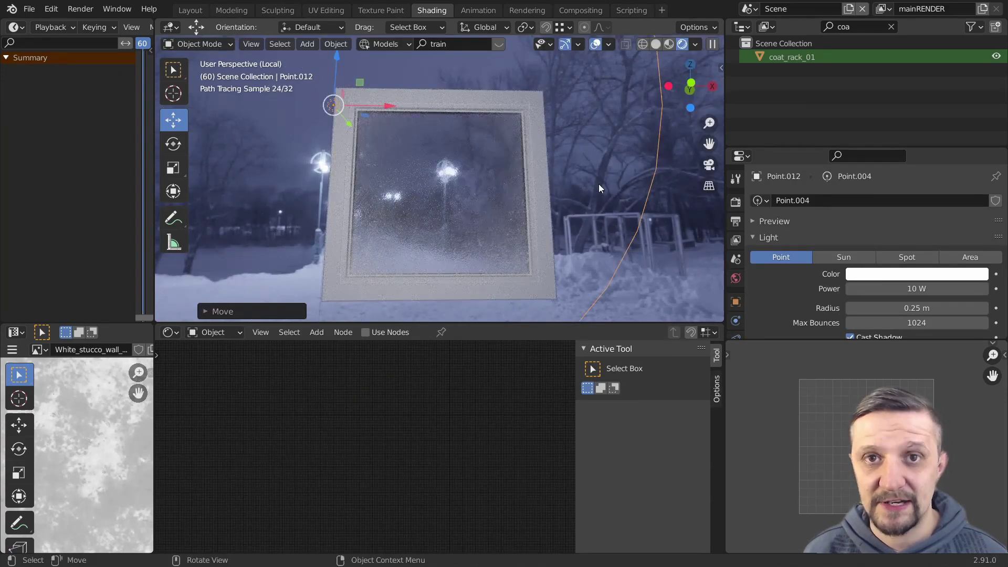
{"action": "middle_click_drag", "start_coordinate": [466, 252], "coordinate": [657, 228]}
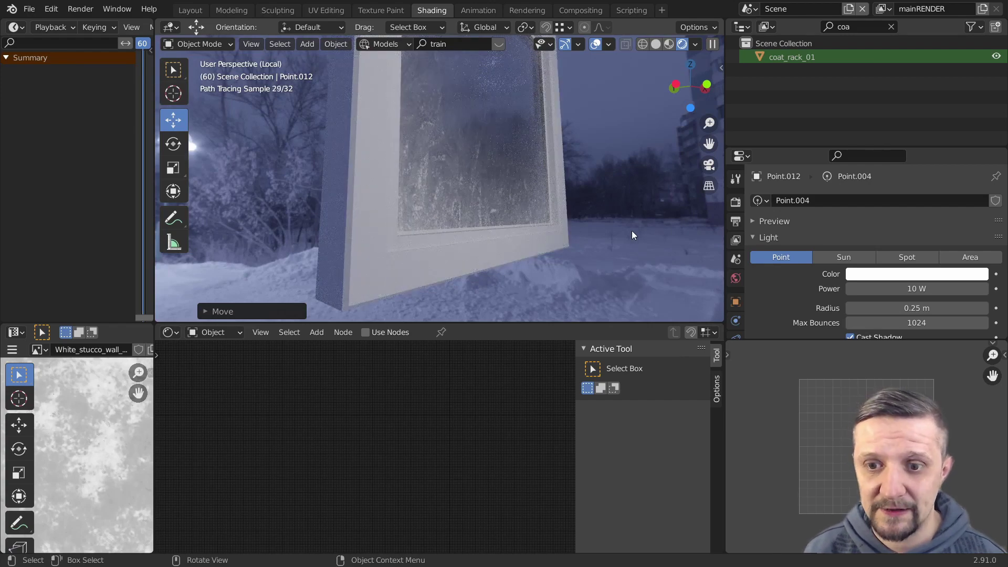
- Delete the Viewer node from the Glass material's node tree
{"action": "key", "text": "ctrl+space"}
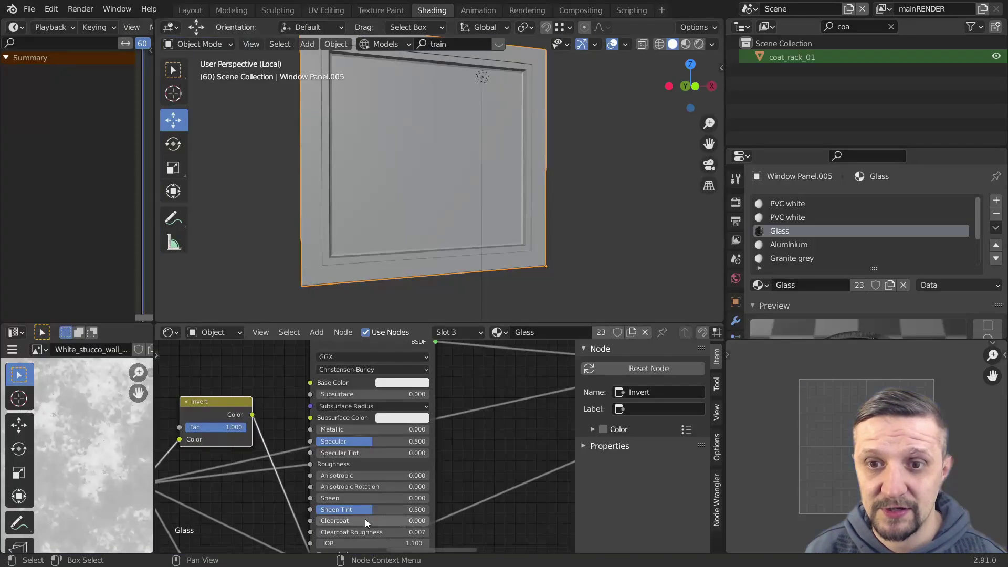
{"action": "middle_click_drag", "start_coordinate": [365, 519], "coordinate": [519, 377]}
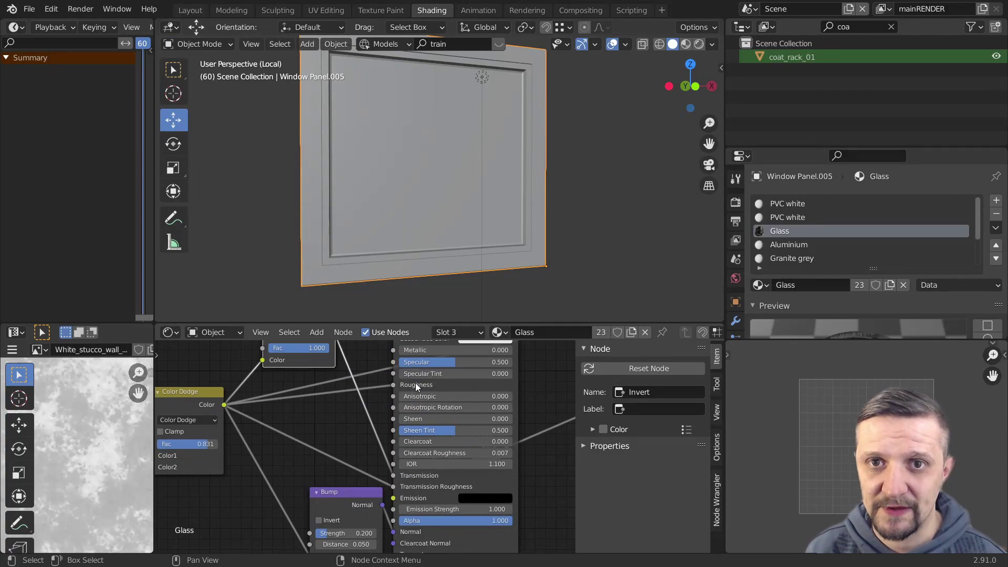
{"action": "mouse_move", "coordinate": [415, 383]}
{"action": "middle_mouse_down"}
{"action": "mouse_move", "coordinate": [535, 425]}
{"action": "mouse_move", "coordinate": [540, 458]}
{"action": "middle_mouse_up"}
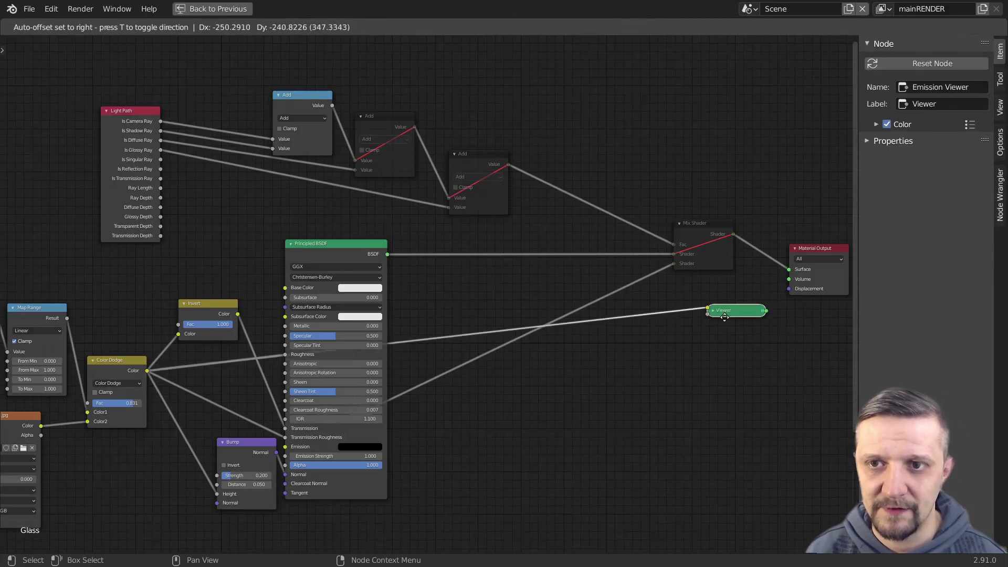
{"action": "left_click_drag", "start_coordinate": [710, 310], "coordinate": [661, 368]}
{"action": "key", "text": "Delete"}
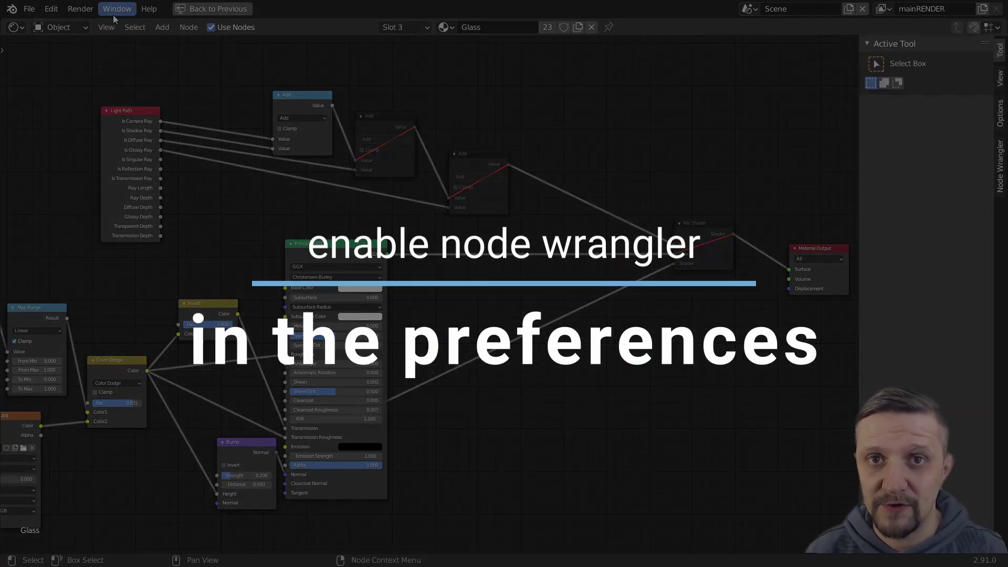
- Search the add-ons in the preferences for "no" to find Node Wrangler
{"action": "left_click", "coordinate": [80, 9]}
{"action": "mouse_move", "coordinate": [54, 13]}
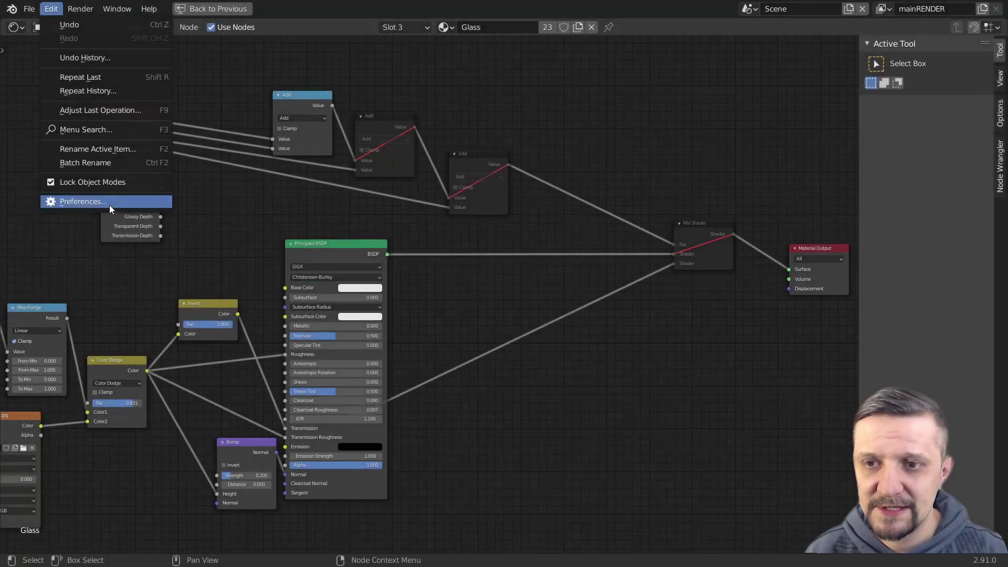
{"action": "left_click", "coordinate": [109, 205]}
{"action": "left_click_drag", "start_coordinate": [272, 40], "coordinate": [367, 69]}
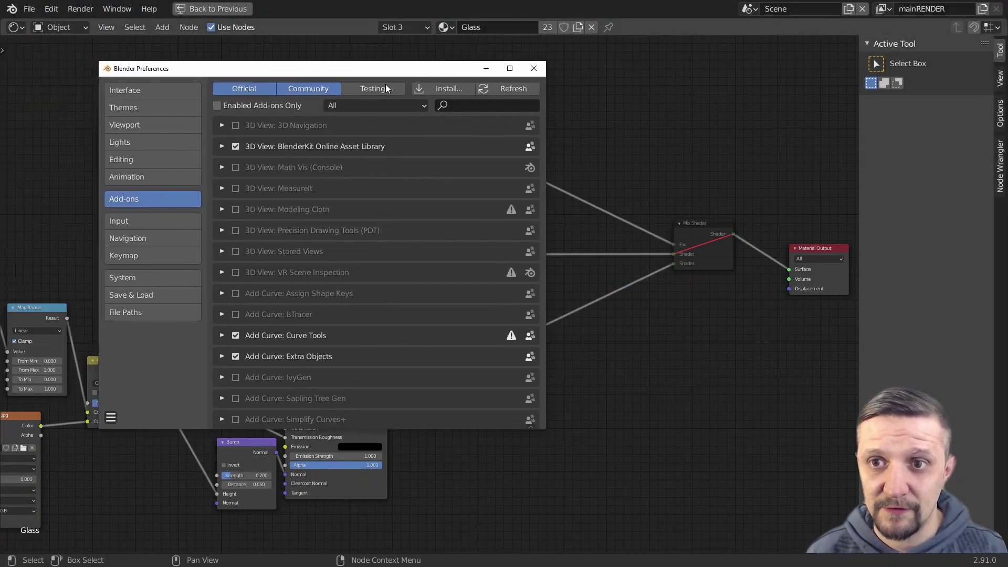
{"action": "left_click", "coordinate": [462, 105]}
{"action": "type", "text": "no"}
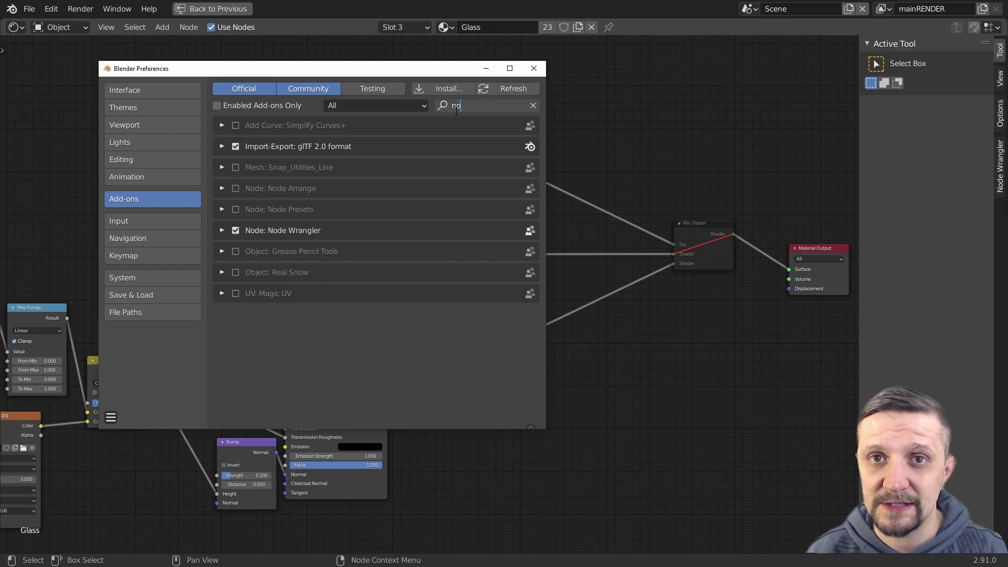
{"action": "key", "text": "Return"}
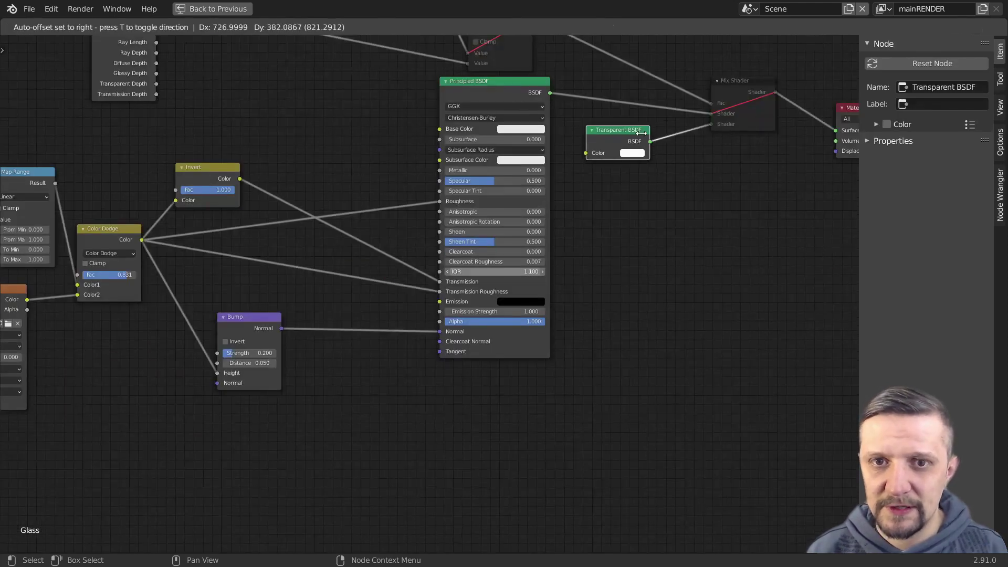
- Place the Transparent BSDF node between the Principled BSDF and the Mix Shader
{"action": "left_click", "coordinate": [657, 155]}
{"action": "key", "text": "Home"}
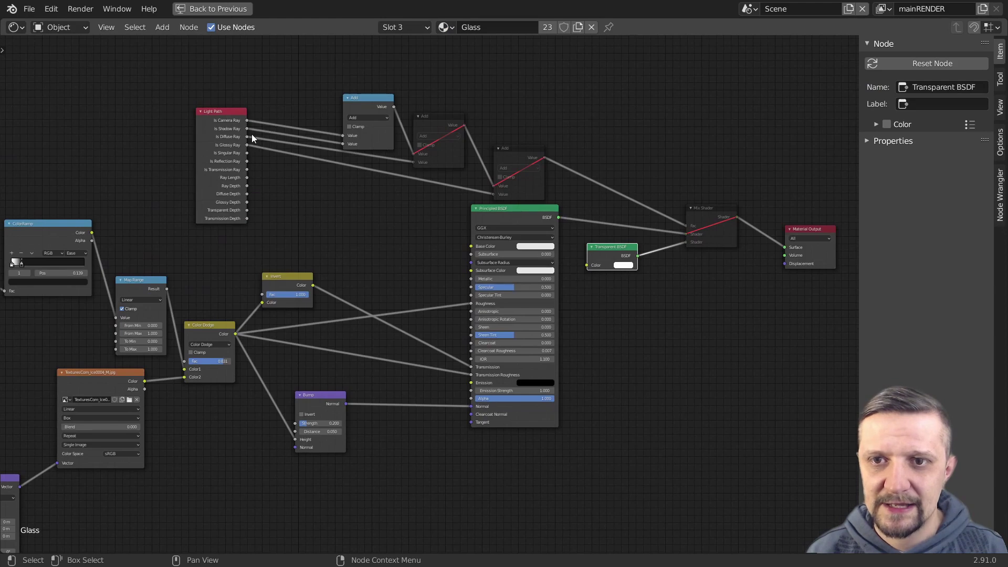
{"action": "middle_click_drag", "start_coordinate": [371, 237], "coordinate": [508, 143]}
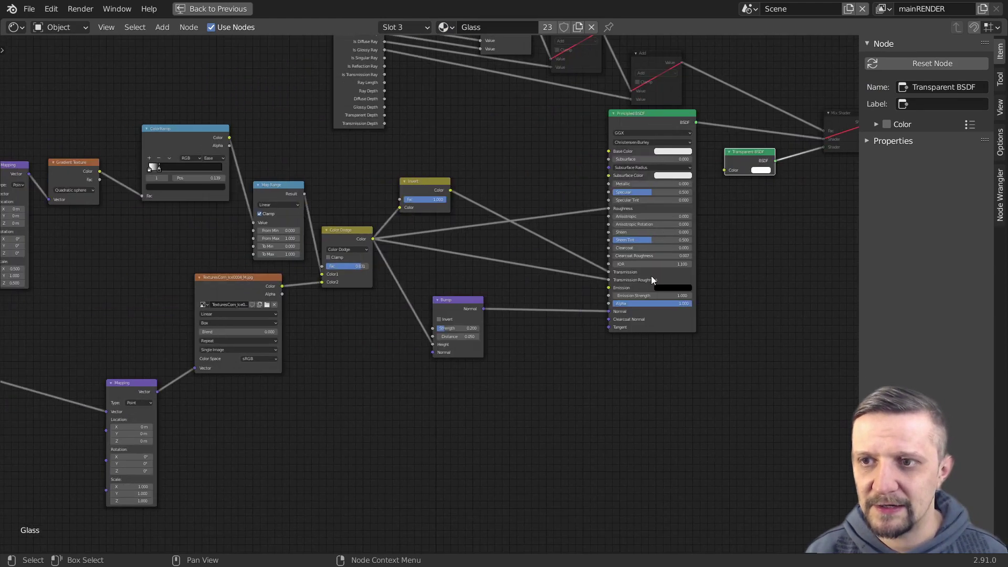
- Space out the Color Dodge, Invert and Bump nodes by moving them toward the Principled BSDF
{"action": "scroll", "coordinate": [651, 276], "scroll_direction": "up", "scroll_amount": 3}
{"action": "left_click_drag", "start_coordinate": [424, 153], "coordinate": [473, 151]}
{"action": "middle_click_drag", "start_coordinate": [393, 157], "coordinate": [485, 150]}
{"action": "mouse_move", "coordinate": [417, 205]}
{"action": "left_mouse_down"}
{"action": "mouse_move", "coordinate": [445, 181]}
{"action": "mouse_move", "coordinate": [440, 203]}
{"action": "left_mouse_up"}
{"action": "left_click_drag", "start_coordinate": [428, 150], "coordinate": [496, 315]}
{"action": "scroll", "coordinate": [497, 314], "scroll_direction": "down", "scroll_amount": 3}
{"action": "middle_click_drag", "start_coordinate": [527, 283], "coordinate": [551, 276]}
{"action": "left_click", "coordinate": [548, 273]}
{"action": "left_click_drag", "start_coordinate": [556, 289], "coordinate": [602, 279]}
{"action": "scroll", "coordinate": [602, 278], "scroll_direction": "up", "scroll_amount": 4}
{"action": "middle_click_drag", "start_coordinate": [643, 271], "coordinate": [556, 288]}
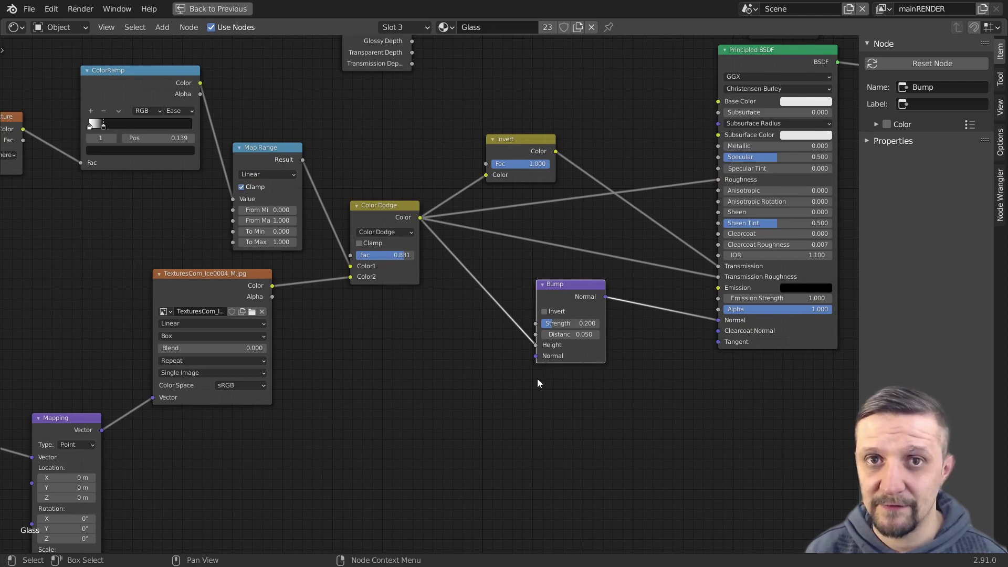
- Spread out the Map Range and ColorRamp nodes, and move and widen the Mapping node that feeds the Gradient Texture
{"action": "mouse_move", "coordinate": [338, 296]}
{"action": "middle_mouse_down"}
{"action": "mouse_move", "coordinate": [467, 355]}
{"action": "mouse_move", "coordinate": [624, 365]}
{"action": "middle_mouse_up"}
{"action": "left_click_drag", "start_coordinate": [527, 195], "coordinate": [540, 178]}
{"action": "left_click_drag", "start_coordinate": [432, 118], "coordinate": [421, 163]}
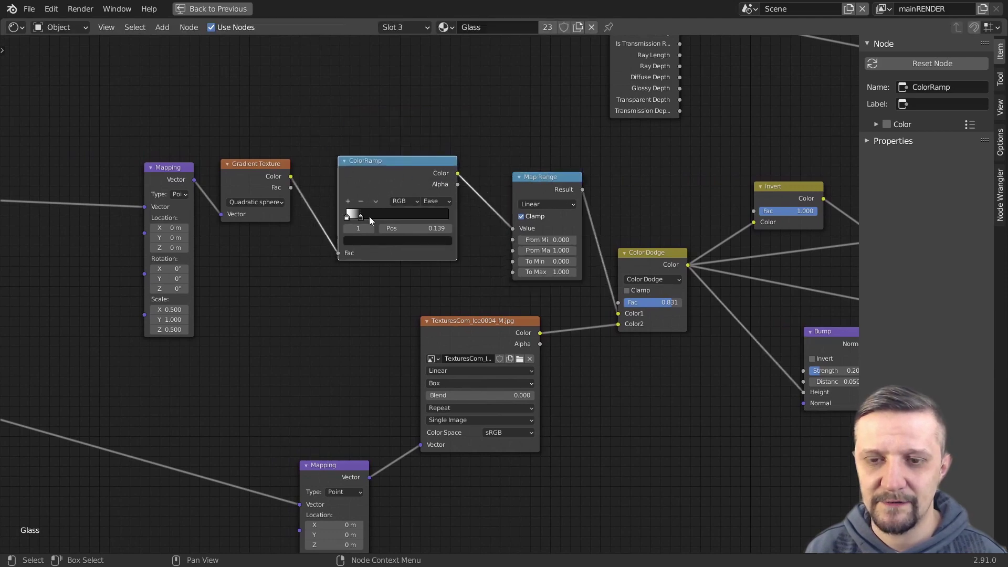
{"action": "middle_click_drag", "start_coordinate": [377, 201], "coordinate": [381, 286]}
{"action": "scroll", "coordinate": [381, 285], "scroll_direction": "down", "scroll_amount": 4}
{"action": "middle_click_drag", "start_coordinate": [343, 186], "coordinate": [501, 169]}
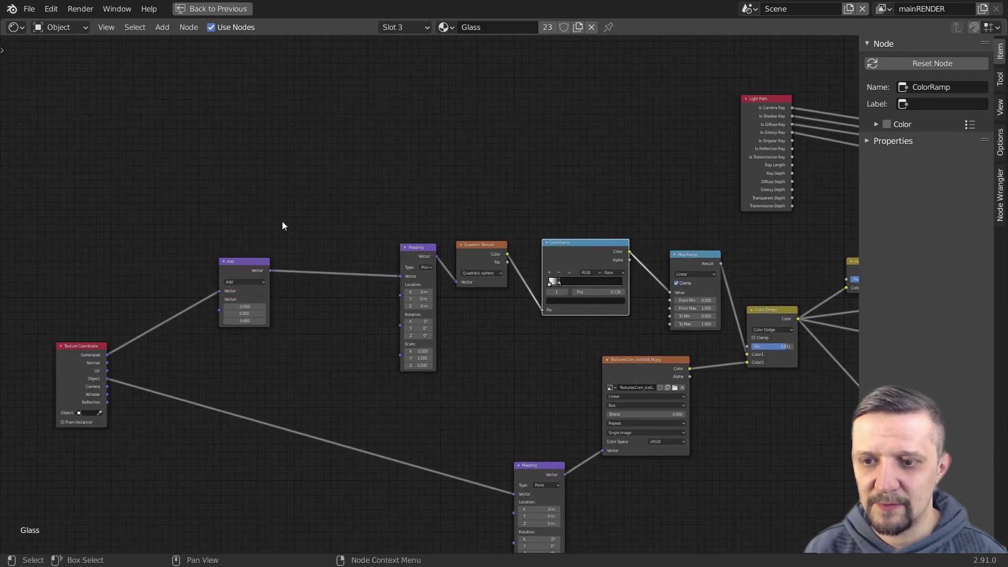
{"action": "mouse_move", "coordinate": [409, 250]}
{"action": "left_mouse_down"}
{"action": "mouse_move", "coordinate": [384, 239]}
{"action": "mouse_move", "coordinate": [349, 247]}
{"action": "left_mouse_up"}
{"action": "middle_click_drag", "start_coordinate": [527, 189], "coordinate": [464, 207]}
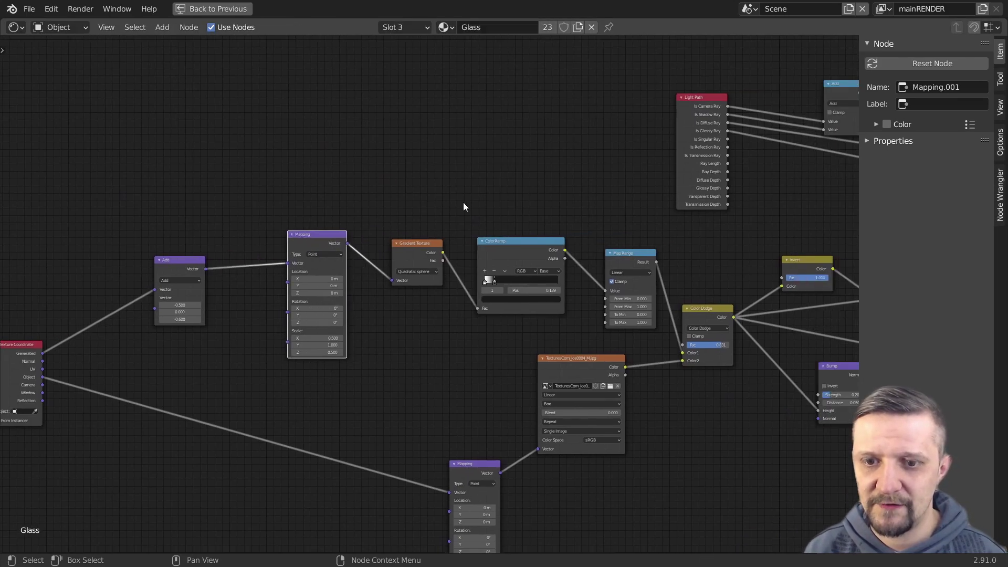
- Preview the Gradient Texture and ColorRamp nodes on the window panel in Material Preview shading
{"action": "key", "text": "ctrl+space"}
{"action": "left_click", "coordinate": [354, 397]}
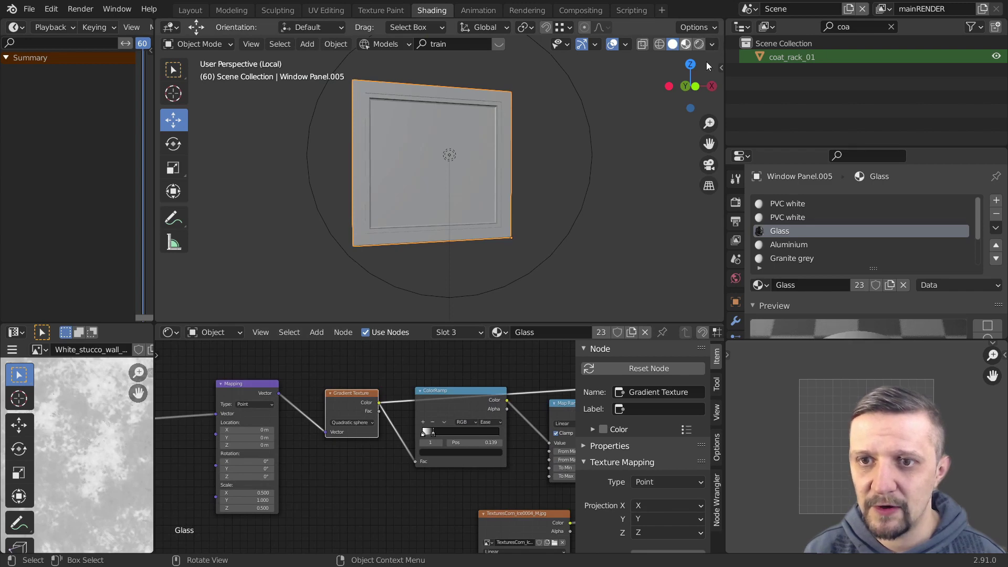
{"action": "left_click", "coordinate": [686, 46]}
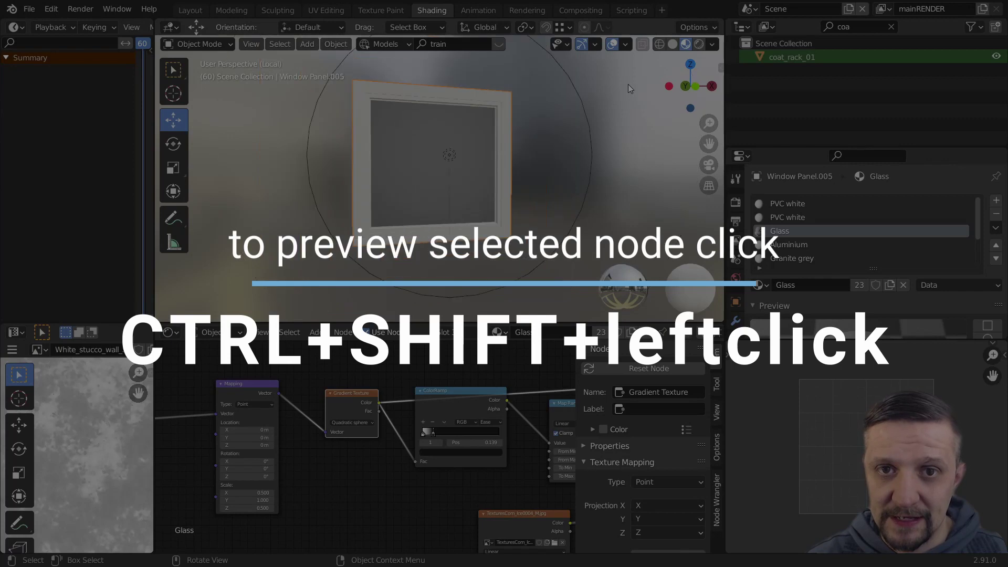
{"action": "middle_click_drag", "start_coordinate": [580, 124], "coordinate": [604, 115], "text": "shift"}
{"action": "scroll", "coordinate": [607, 145], "scroll_direction": "up", "scroll_amount": 3}
{"action": "middle_click_drag", "start_coordinate": [488, 400], "coordinate": [450, 456]}
{"action": "left_click", "coordinate": [415, 389], "text": "ctrl+shift"}
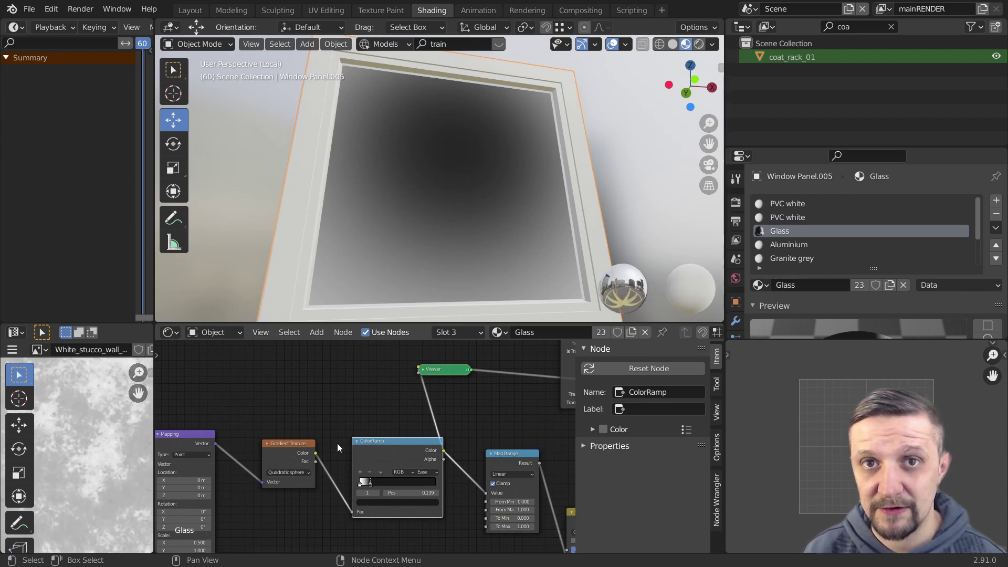
- Set the Gradient Texture's type to Linear
{"action": "middle_click_drag", "start_coordinate": [304, 474], "coordinate": [440, 437]}
{"action": "middle_click_drag", "start_coordinate": [448, 394], "coordinate": [465, 446]}
{"action": "left_click", "coordinate": [415, 459]}
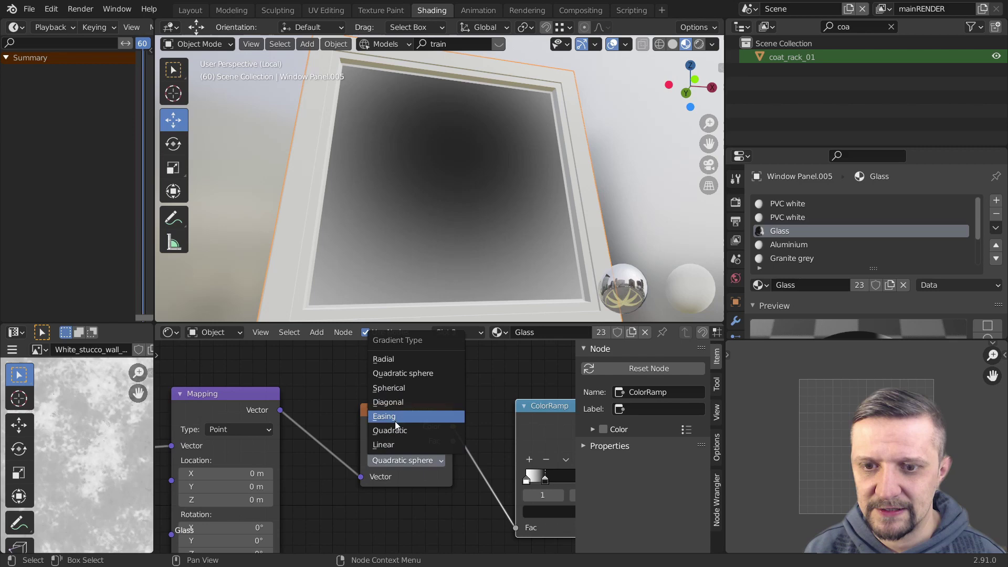
{"action": "left_click", "coordinate": [389, 444]}
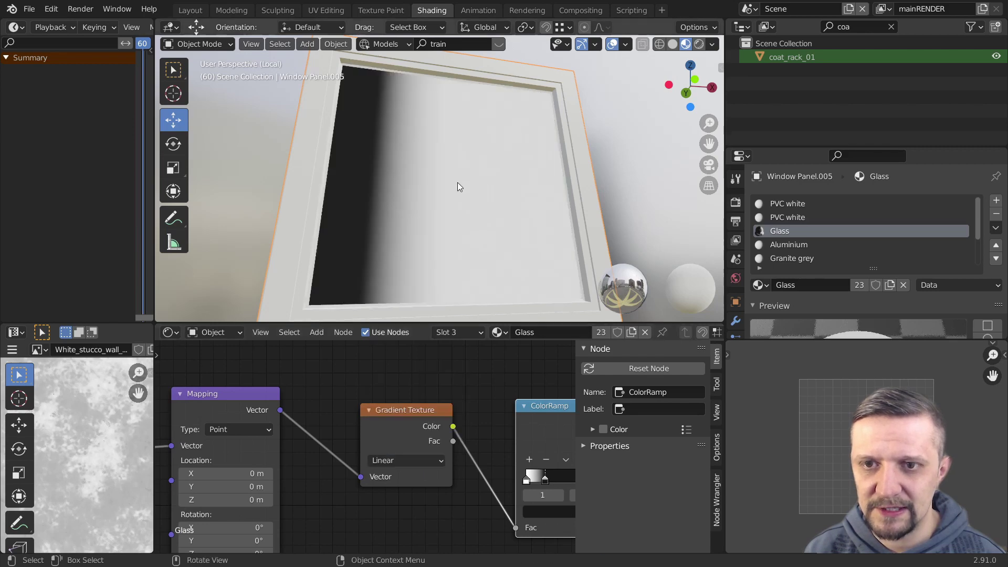
{"action": "scroll", "coordinate": [468, 187], "scroll_direction": "down", "scroll_amount": 5}
{"action": "scroll", "coordinate": [440, 202], "scroll_direction": "up", "scroll_amount": 4}
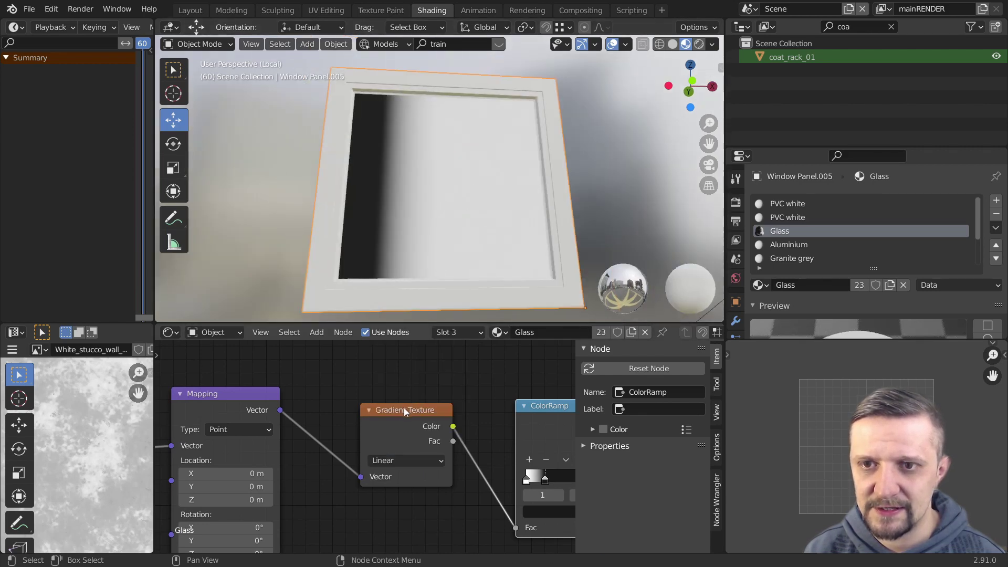
- Preview the Gradient Texture node's output directly on the window glass
{"action": "left_click", "coordinate": [403, 409], "text": "ctrl+shift"}
{"action": "scroll", "coordinate": [475, 226], "scroll_direction": "down", "scroll_amount": 3}
{"action": "scroll", "coordinate": [482, 190], "scroll_direction": "up", "scroll_amount": 5}
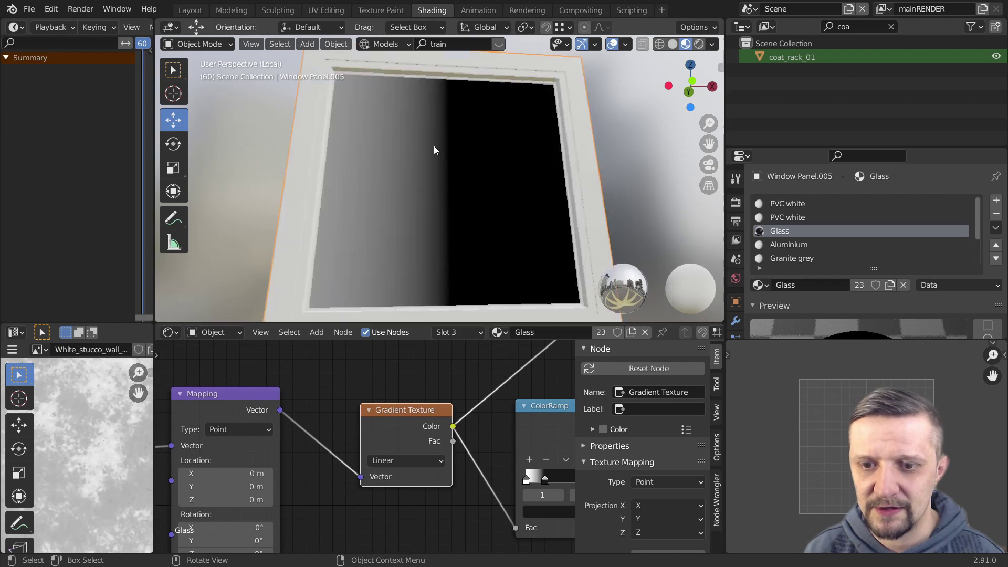
{"action": "scroll", "coordinate": [418, 478], "scroll_direction": "down", "scroll_amount": 2}
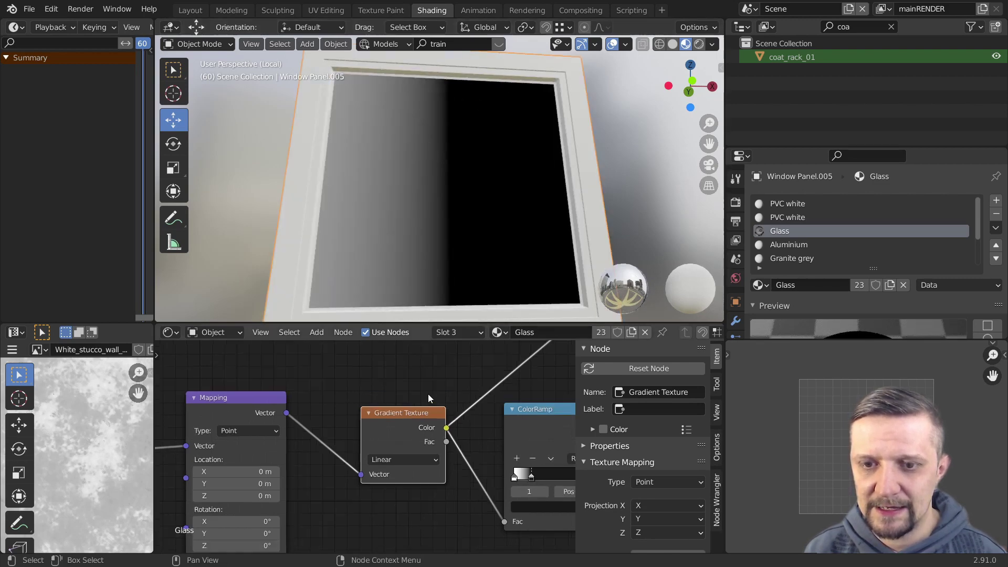
- Connect the Texture Coordinate's Generated output directly to the Gradient Texture's Vector input and preview the gradient on the window panel
{"action": "middle_click_drag", "start_coordinate": [313, 390], "coordinate": [431, 377]}
{"action": "scroll", "coordinate": [406, 377], "scroll_direction": "down", "scroll_amount": 4}
{"action": "middle_click_drag", "start_coordinate": [355, 440], "coordinate": [396, 389]}
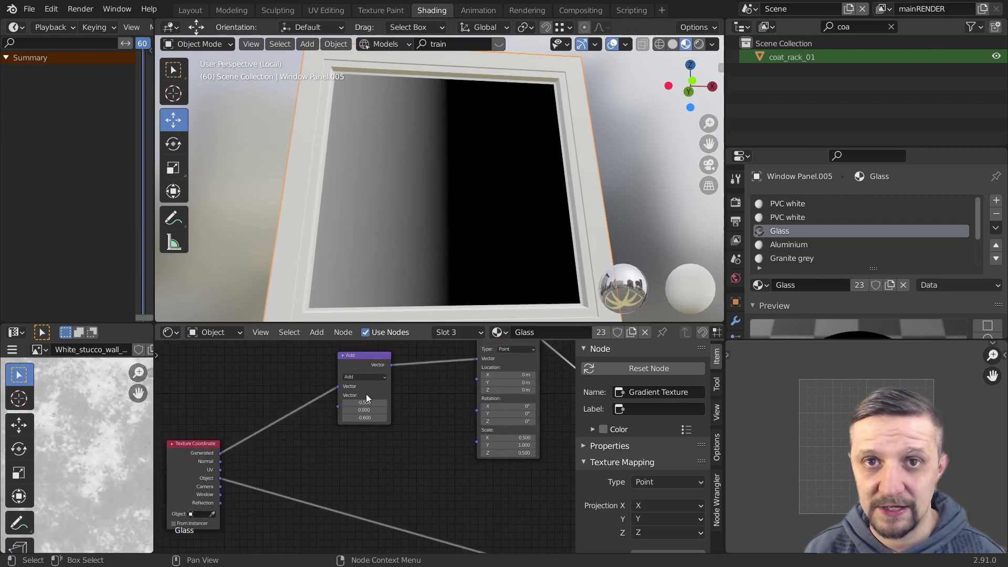
{"action": "middle_click_drag", "start_coordinate": [537, 355], "coordinate": [483, 379]}
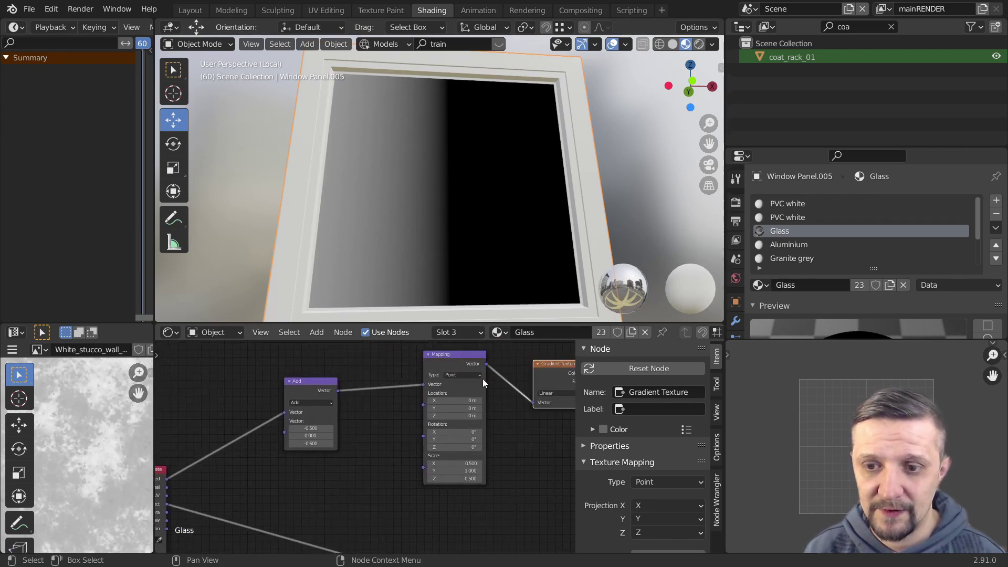
{"action": "scroll", "coordinate": [483, 380], "scroll_direction": "down", "scroll_amount": 3}
{"action": "left_click_drag", "start_coordinate": [209, 472], "coordinate": [498, 417]}
{"action": "middle_click_drag", "start_coordinate": [516, 373], "coordinate": [418, 371]}
{"action": "scroll", "coordinate": [426, 370], "scroll_direction": "up", "scroll_amount": 3}
{"action": "left_click", "coordinate": [429, 368], "text": "ctrl+shift"}
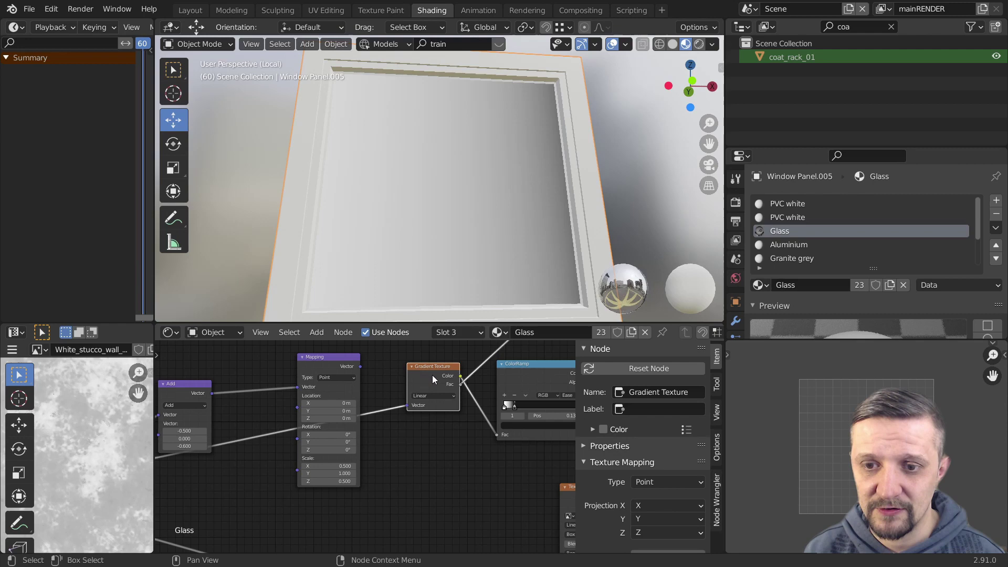
- Set the Gradient Texture's type to Spherical and check the gradient on the window panel
{"action": "left_click", "coordinate": [434, 398]}
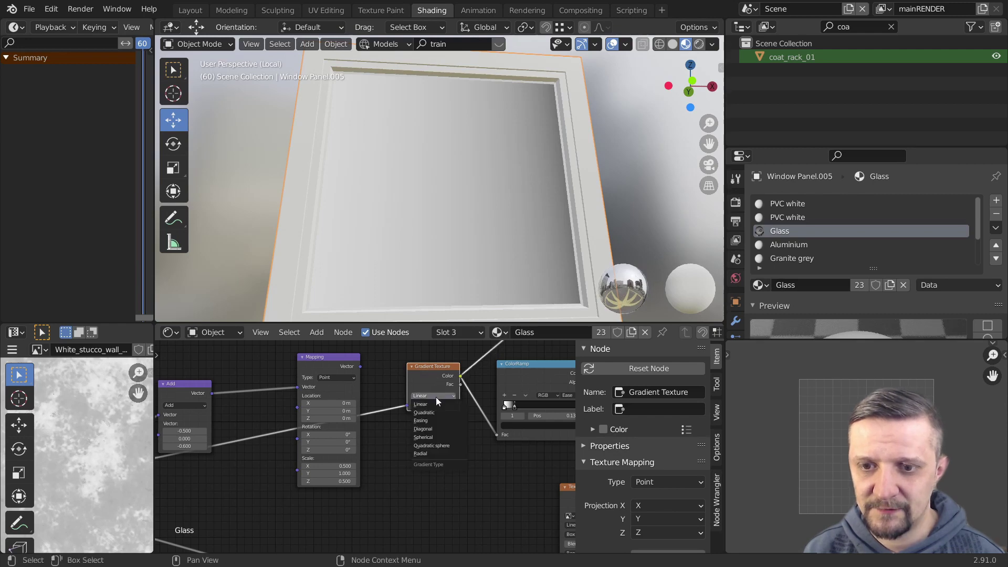
{"action": "left_click", "coordinate": [432, 438]}
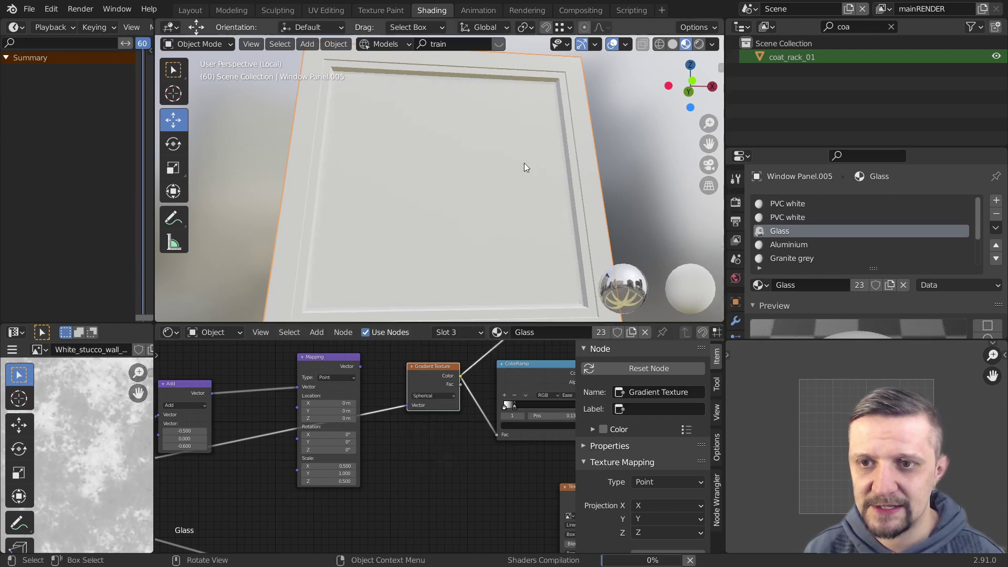
{"action": "scroll", "coordinate": [523, 163], "scroll_direction": "down", "scroll_amount": 5}
{"action": "scroll", "coordinate": [450, 215], "scroll_direction": "up", "scroll_amount": 5}
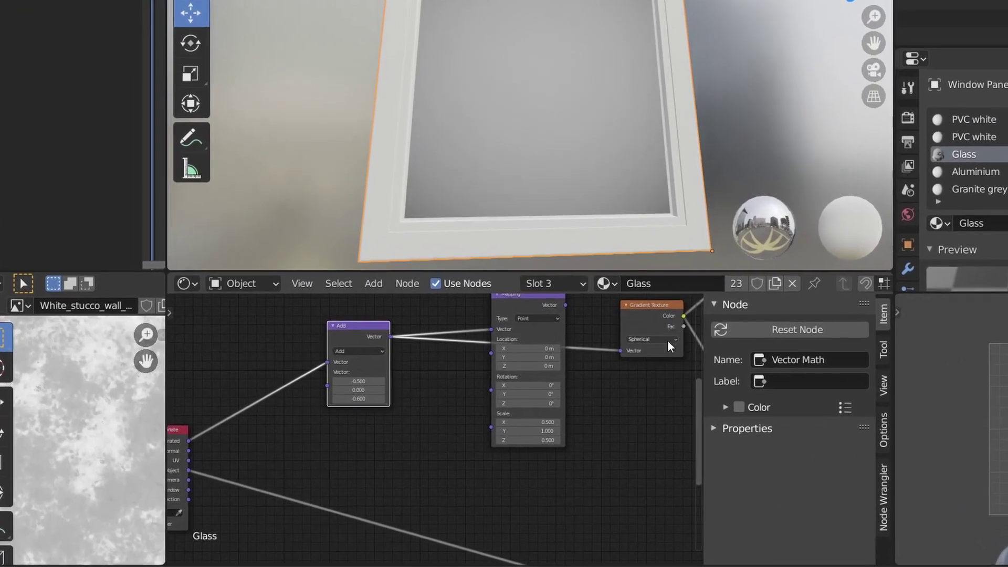
- Set the Vector Math node feeding the gradient to Subtract with 0.5 on all three axes, and inspect the panel from several angles
{"action": "left_click", "coordinate": [544, 373]}
{"action": "left_click", "coordinate": [834, 361]}
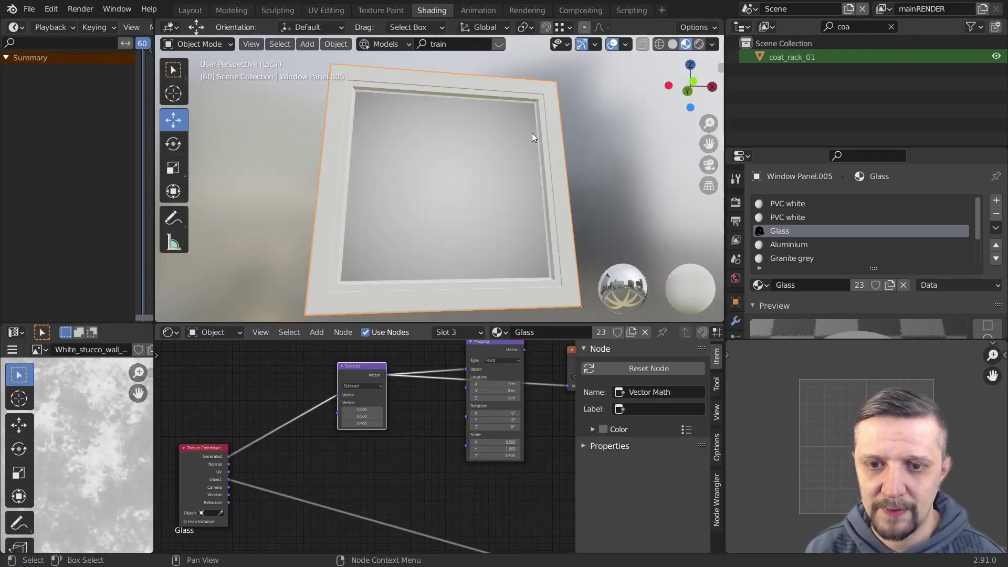
{"action": "middle_click_drag", "start_coordinate": [532, 138], "coordinate": [505, 149]}
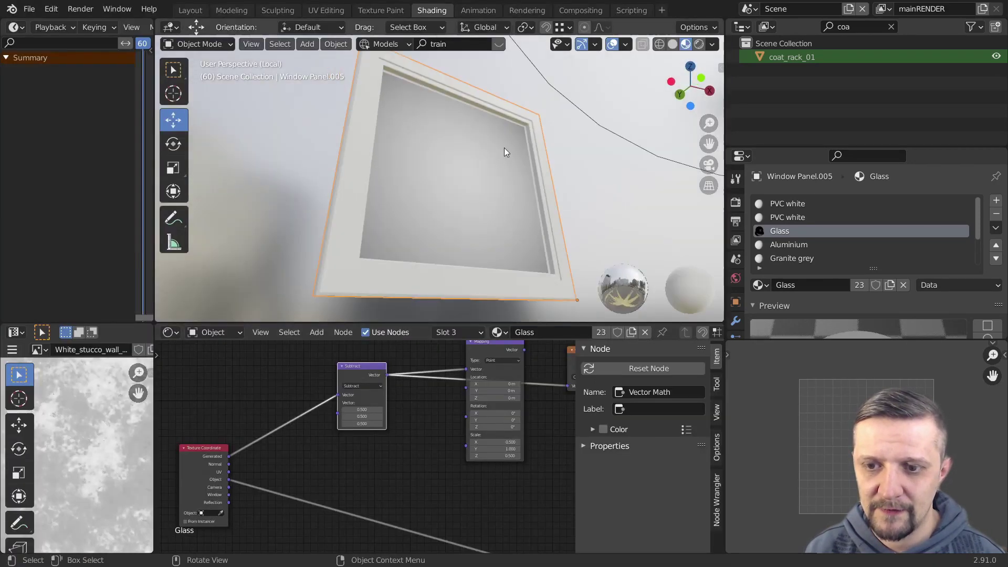
{"action": "scroll", "coordinate": [464, 231], "scroll_direction": "up", "scroll_amount": 3}
{"action": "middle_click_drag", "start_coordinate": [464, 231], "coordinate": [455, 250]}
{"action": "scroll", "coordinate": [455, 250], "scroll_direction": "down", "scroll_amount": 5}
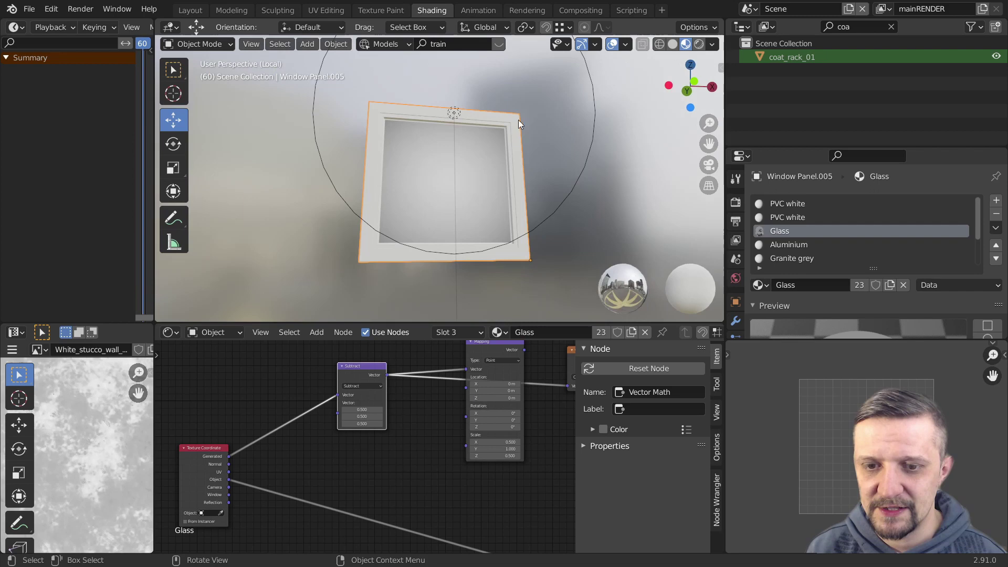
{"action": "scroll", "coordinate": [406, 371], "scroll_direction": "up", "scroll_amount": 2}
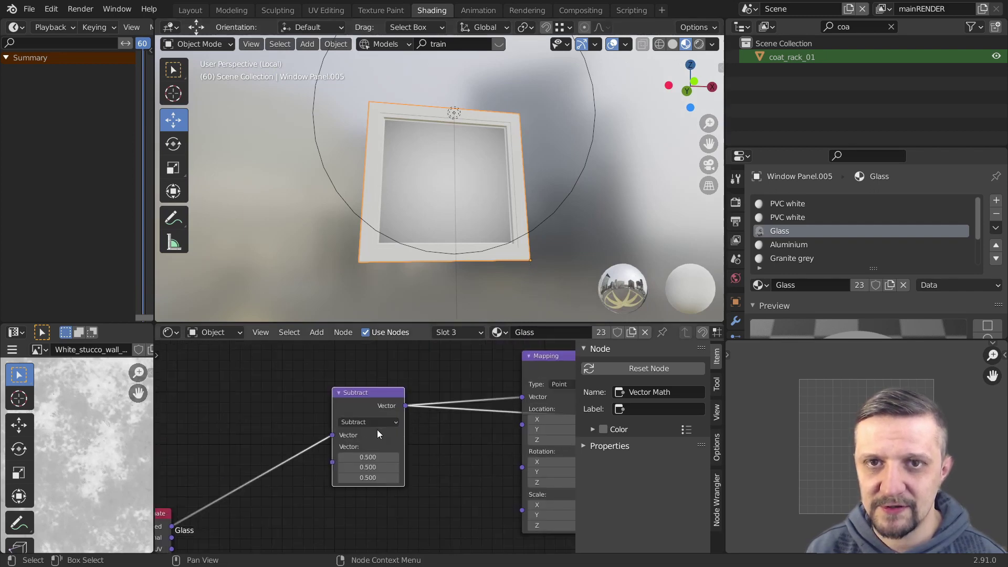
- Change the Vector Math node's operation to Add and set all three of its vector values to -0.5
{"action": "left_click", "coordinate": [370, 421]}
{"action": "left_click", "coordinate": [361, 421]}
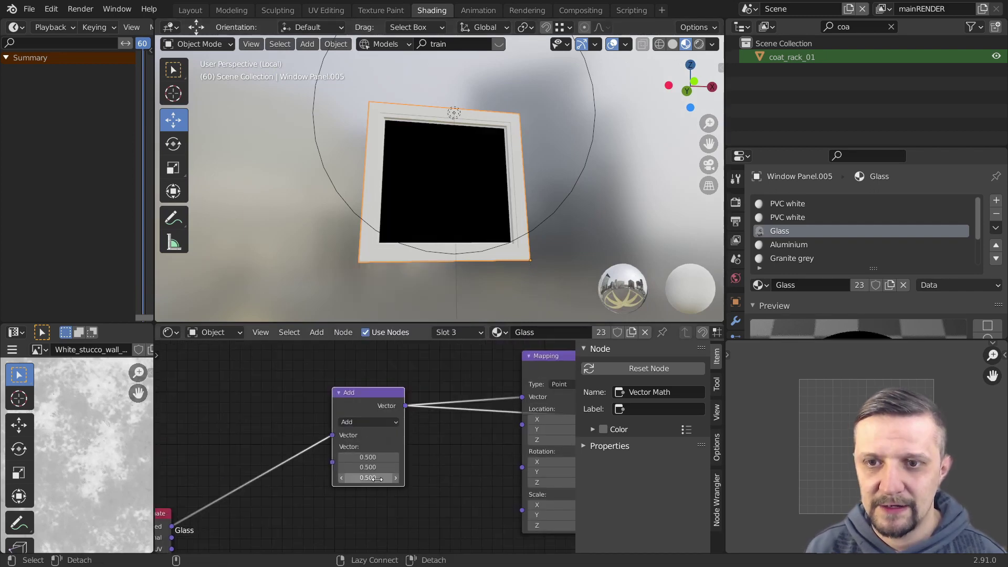
{"action": "left_click_drag", "start_coordinate": [377, 456], "coordinate": [377, 477]}
{"action": "type", "text": "-0.5"}
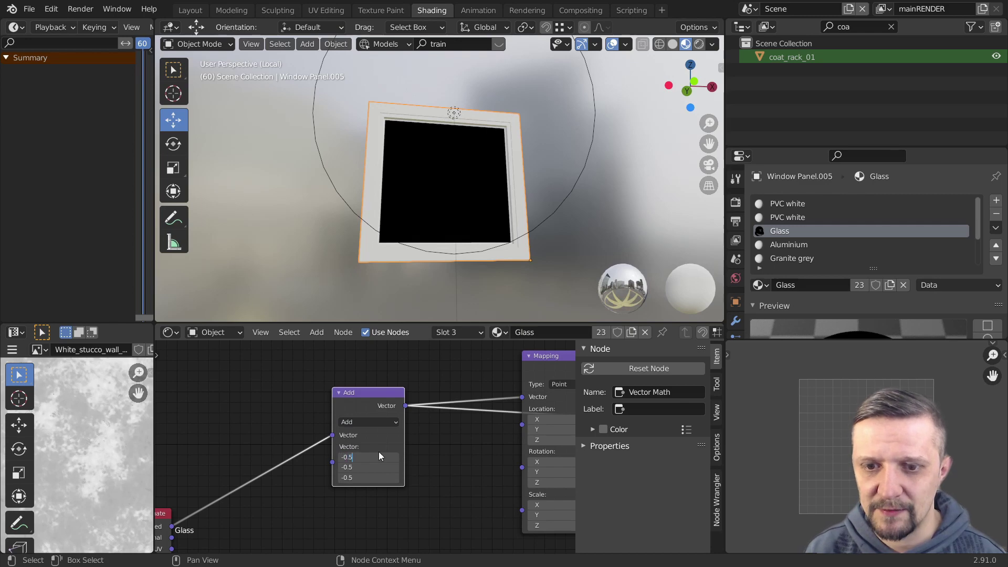
{"action": "key", "text": "Return"}
- Raise the Add node's second vector value to -0.2 to shift the gradient's centre
{"action": "scroll", "coordinate": [443, 171], "scroll_direction": "up", "scroll_amount": 4}
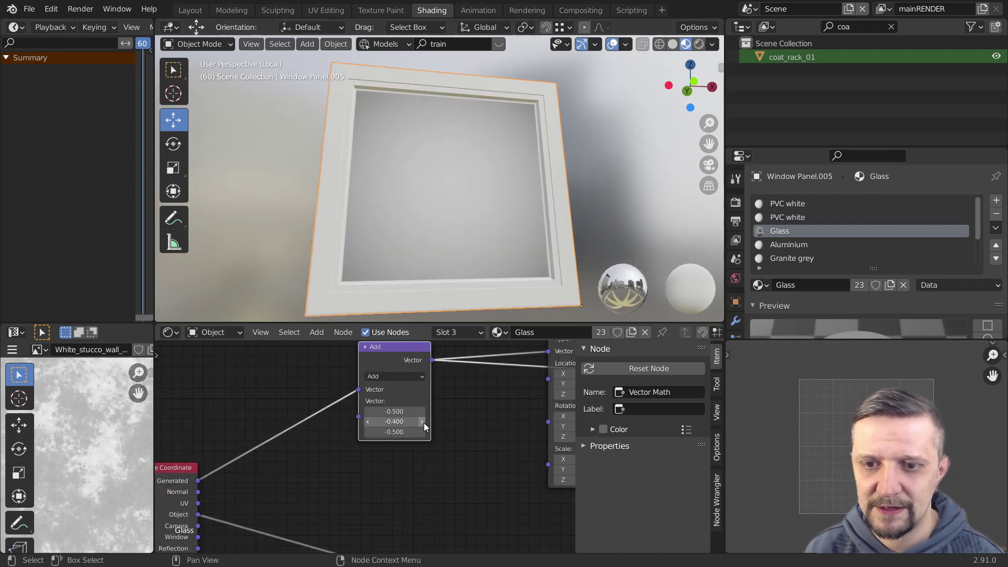
{"action": "left_click", "coordinate": [423, 424]}
{"action": "left_click", "coordinate": [423, 423]}
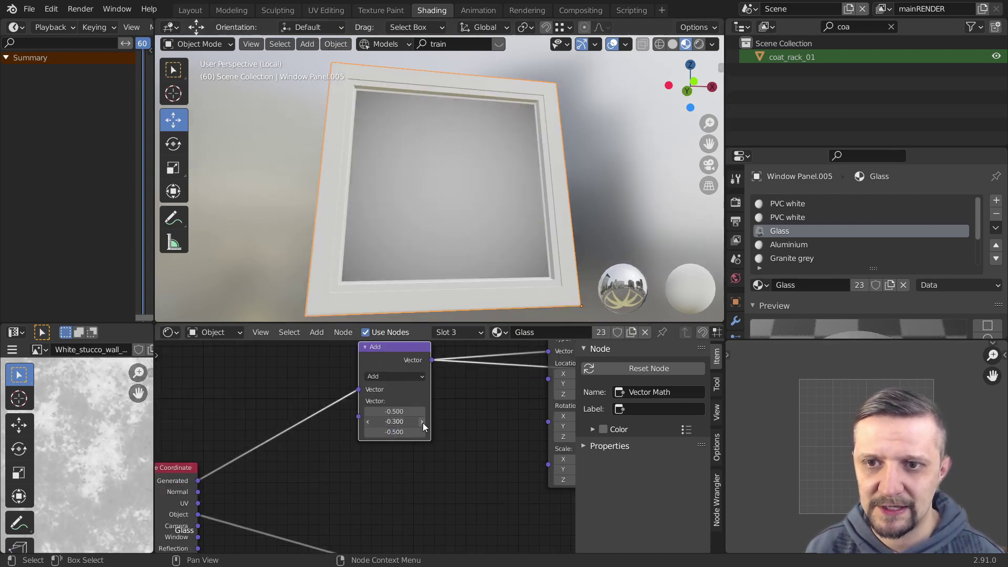
{"action": "left_click", "coordinate": [424, 424]}
- Move the ColorRamp's dark stop to about 0.265 and set its interpolation to B-Spline
{"action": "scroll", "coordinate": [518, 194], "scroll_direction": "down", "scroll_amount": 5}
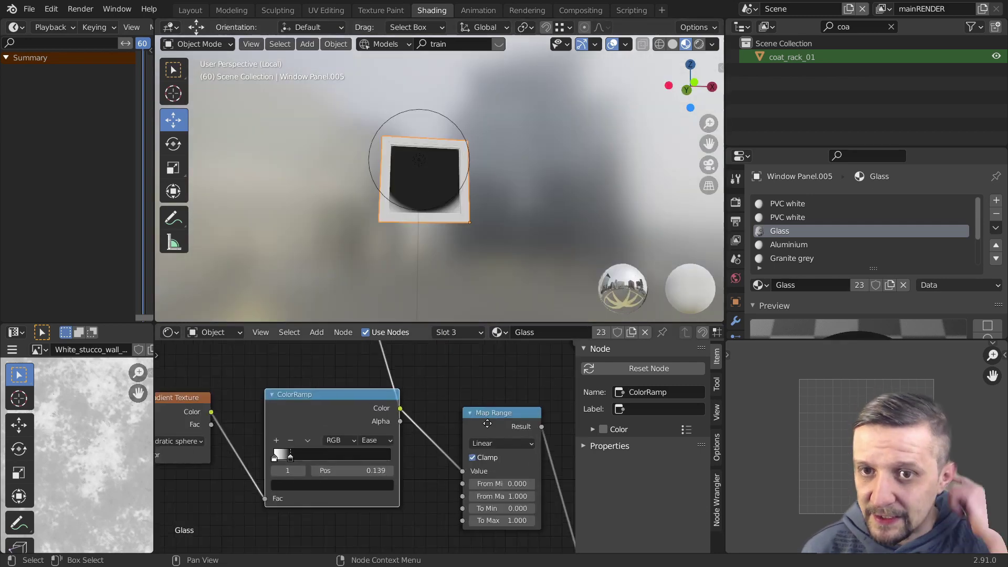
{"action": "scroll", "coordinate": [485, 433], "scroll_direction": "up", "scroll_amount": 2}
{"action": "mouse_move", "coordinate": [360, 429]}
{"action": "left_mouse_down"}
{"action": "mouse_move", "coordinate": [386, 430]}
{"action": "mouse_move", "coordinate": [378, 434]}
{"action": "left_mouse_up"}
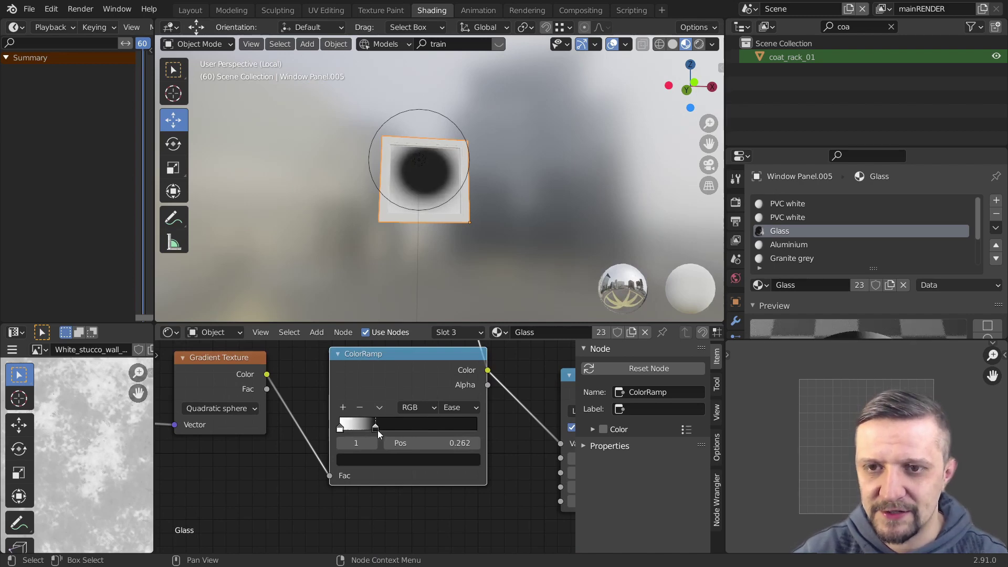
{"action": "left_click", "coordinate": [457, 408]}
{"action": "left_click", "coordinate": [469, 466]}
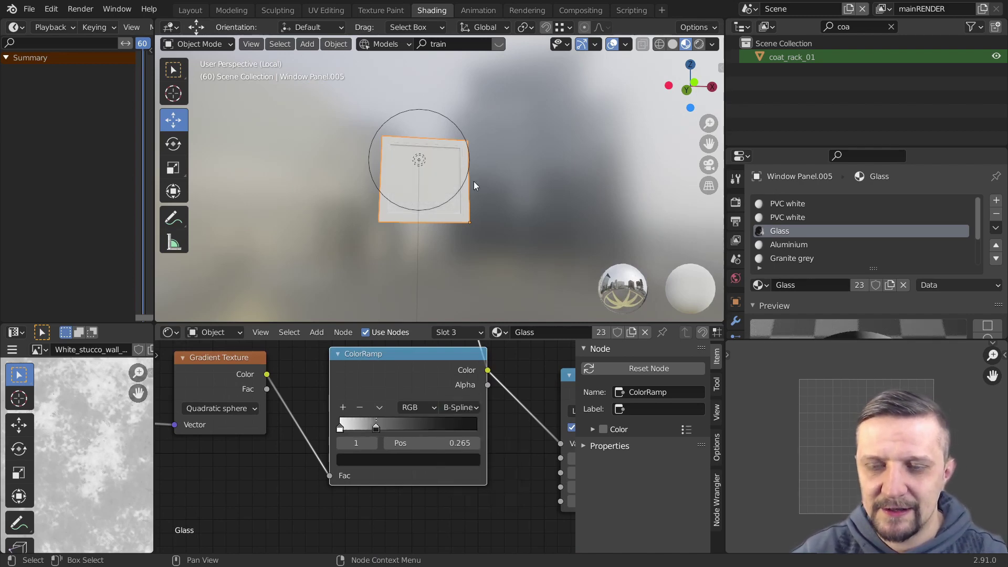
- Move the ColorRamp's dark stop farther out, to about 0.435, to shrink the clear area on the glass
{"action": "scroll", "coordinate": [420, 210], "scroll_direction": "up", "scroll_amount": 5}
{"action": "scroll", "coordinate": [427, 203], "scroll_direction": "down", "scroll_amount": 2}
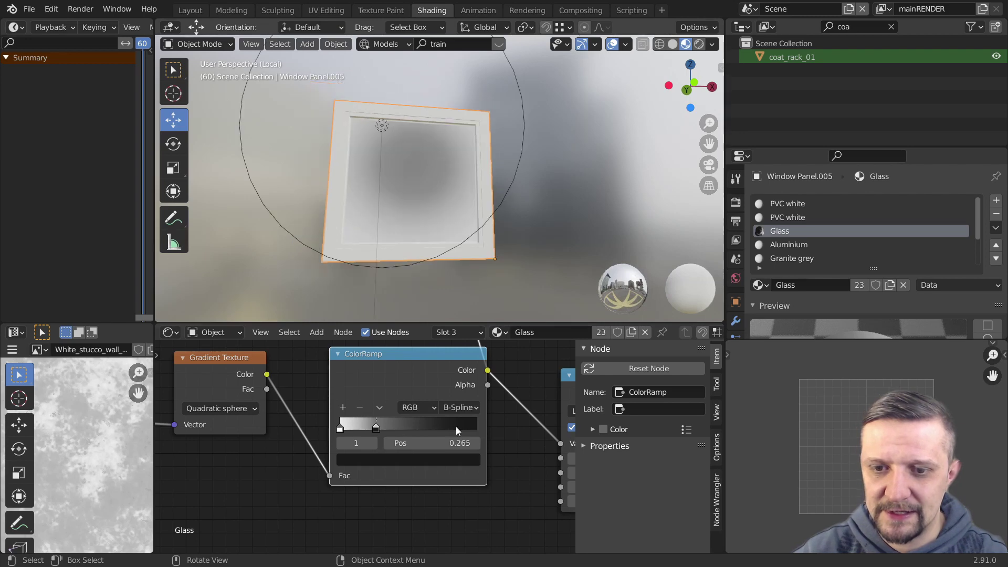
{"action": "mouse_move", "coordinate": [376, 428]}
{"action": "left_mouse_down"}
{"action": "mouse_move", "coordinate": [367, 430]}
{"action": "mouse_move", "coordinate": [383, 432]}
{"action": "left_mouse_up"}
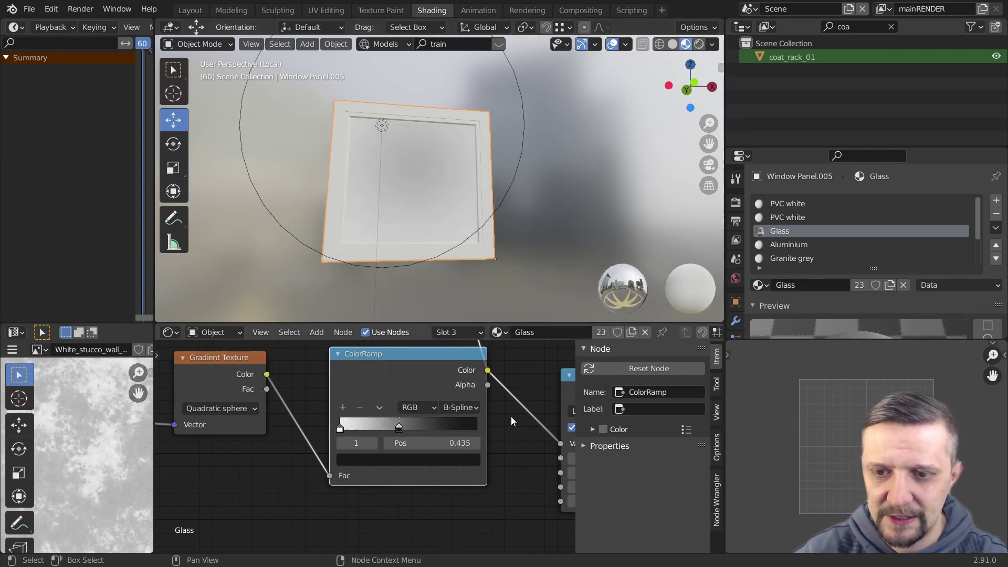
{"action": "scroll", "coordinate": [373, 436], "scroll_direction": "down", "scroll_amount": 2}
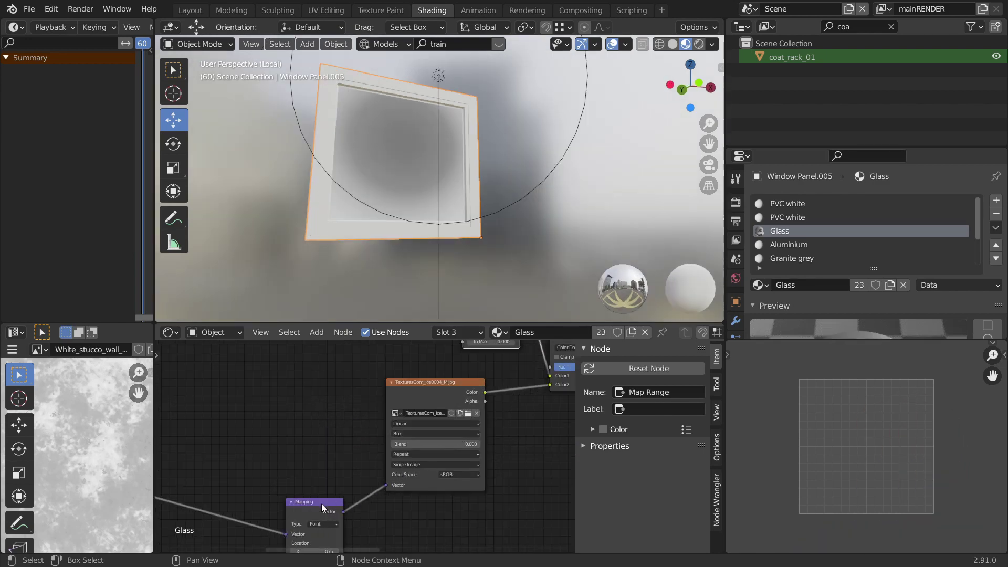
- Preview the TexturesCom_Ice0004_M.jpg image texture on the window panel and look at its Ice0004 source page on textures.com
{"action": "left_click", "coordinate": [321, 503]}
{"action": "middle_click_drag", "start_coordinate": [513, 440], "coordinate": [413, 468]}
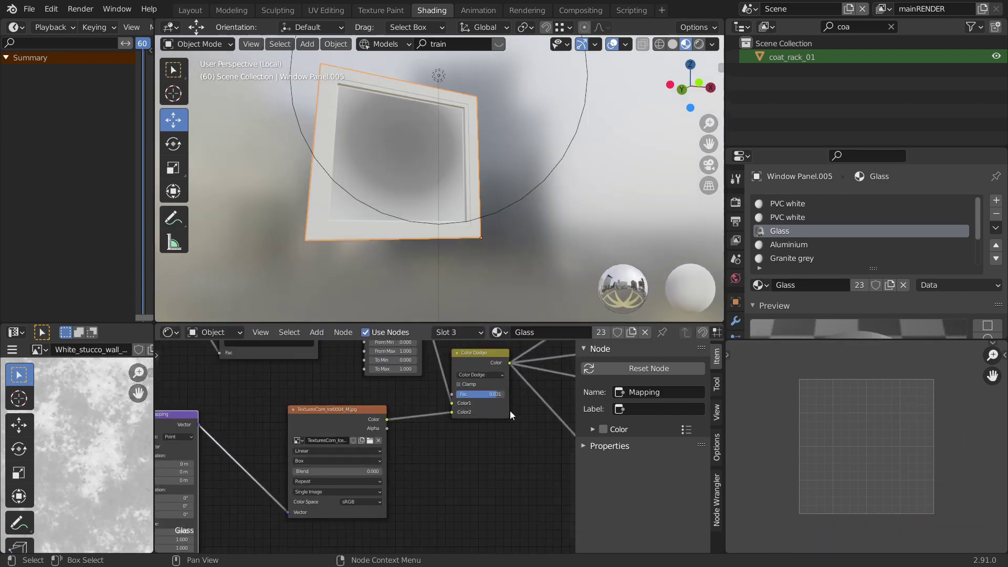
{"action": "middle_click_drag", "start_coordinate": [509, 410], "coordinate": [460, 433]}
{"action": "middle_click_drag", "start_coordinate": [353, 457], "coordinate": [407, 436]}
{"action": "left_click", "coordinate": [344, 415]}
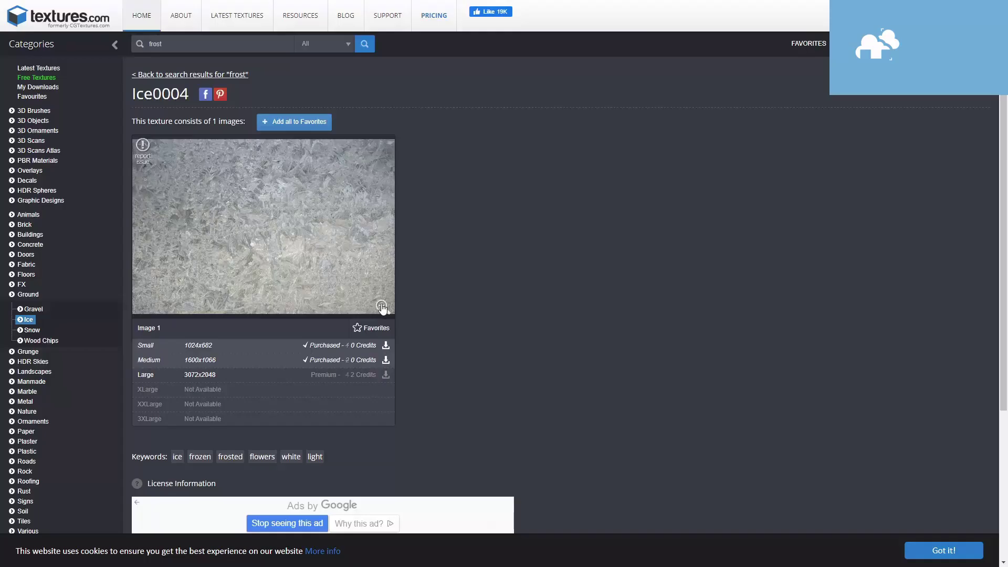
{"action": "mouse_move", "coordinate": [382, 307]}
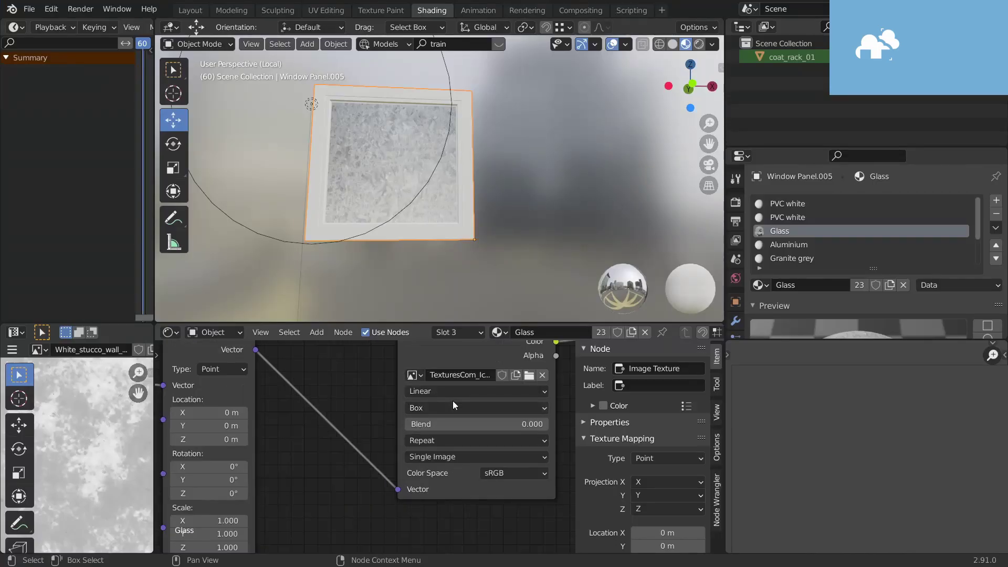
- Try Flat projection on the ice image texture, return it to Box, and inspect the frost pattern on the window panel
{"action": "left_click", "coordinate": [453, 407]}
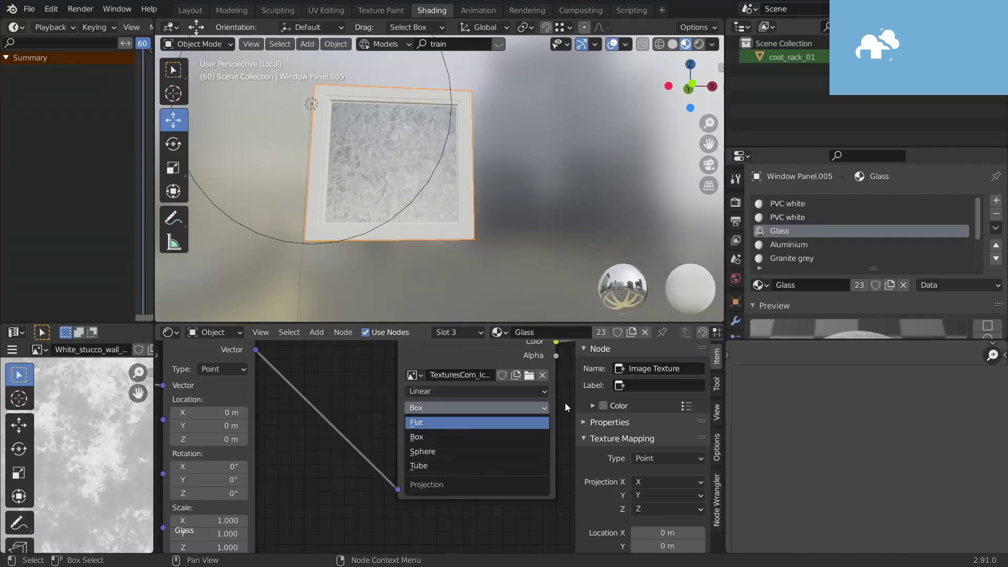
{"action": "left_click", "coordinate": [468, 422]}
{"action": "left_click", "coordinate": [457, 408]}
{"action": "left_click", "coordinate": [452, 436]}
{"action": "middle_click_drag", "start_coordinate": [413, 245], "coordinate": [344, 226]}
{"action": "scroll", "coordinate": [559, 241], "scroll_direction": "down", "scroll_amount": 4}
{"action": "scroll", "coordinate": [345, 226], "scroll_direction": "up", "scroll_amount": 4}
- Connect the ColorRamp's Color output to the Color Dodge node's Color1 input and preview the mixed frost on the window panel
{"action": "scroll", "coordinate": [514, 440], "scroll_direction": "down", "scroll_amount": 6}
{"action": "middle_click_drag", "start_coordinate": [514, 437], "coordinate": [367, 566]}
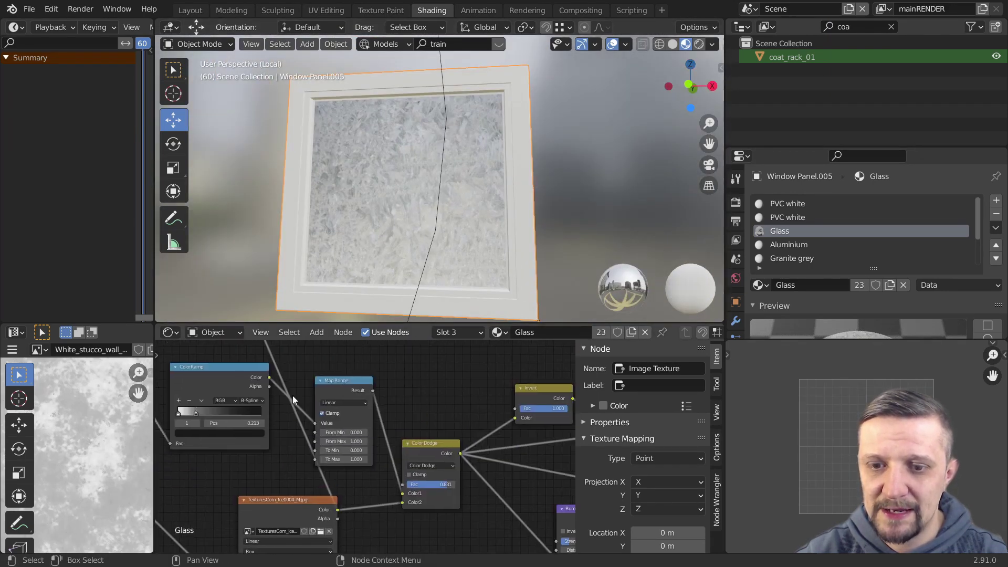
{"action": "left_click_drag", "start_coordinate": [270, 377], "coordinate": [403, 493]}
{"action": "middle_click_drag", "start_coordinate": [457, 476], "coordinate": [467, 427]}
{"action": "left_click", "coordinate": [456, 402], "text": "ctrl+shift"}
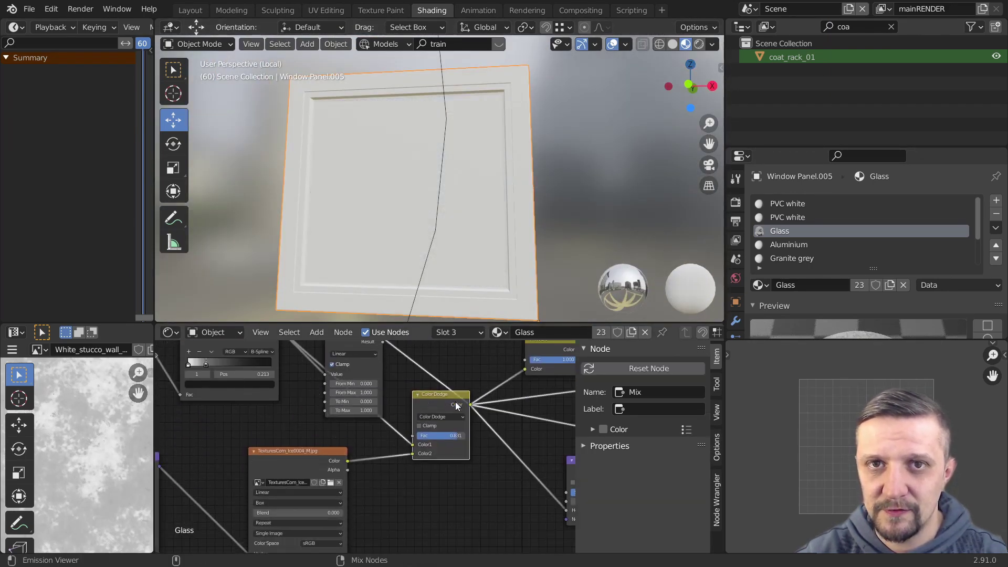
{"action": "scroll", "coordinate": [430, 235], "scroll_direction": "up", "scroll_amount": 4}
{"action": "scroll", "coordinate": [430, 236], "scroll_direction": "down", "scroll_amount": 4}
{"action": "mouse_move", "coordinate": [430, 236]}
{"action": "middle_mouse_down"}
{"action": "mouse_move", "coordinate": [458, 210]}
{"action": "mouse_move", "coordinate": [348, 148]}
{"action": "mouse_move", "coordinate": [420, 226]}
{"action": "middle_mouse_up"}
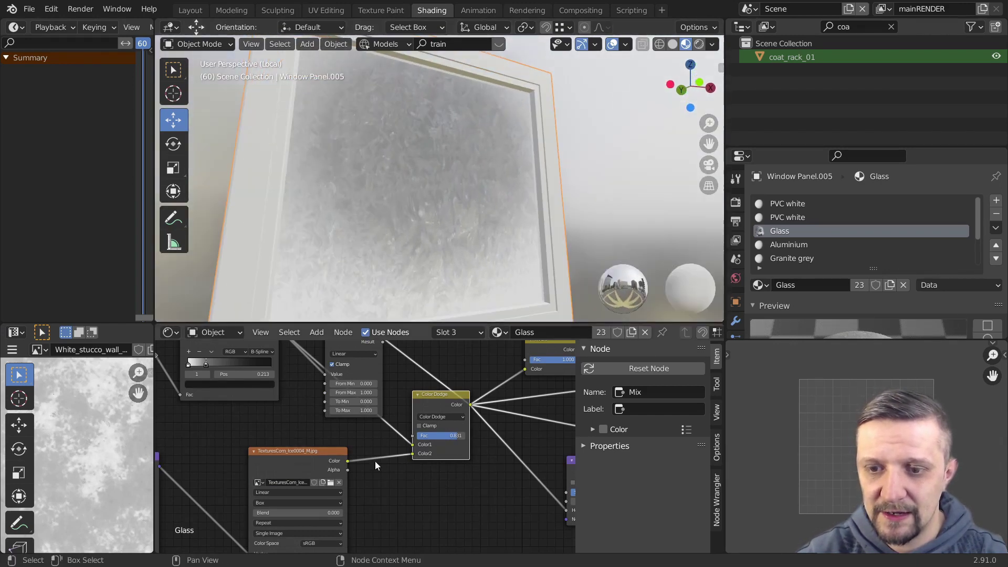
- Set the ColorRamp's interpolation to Ease
{"action": "middle_click_drag", "start_coordinate": [202, 363], "coordinate": [349, 396]}
{"action": "scroll", "coordinate": [348, 397], "scroll_direction": "up", "scroll_amount": 4}
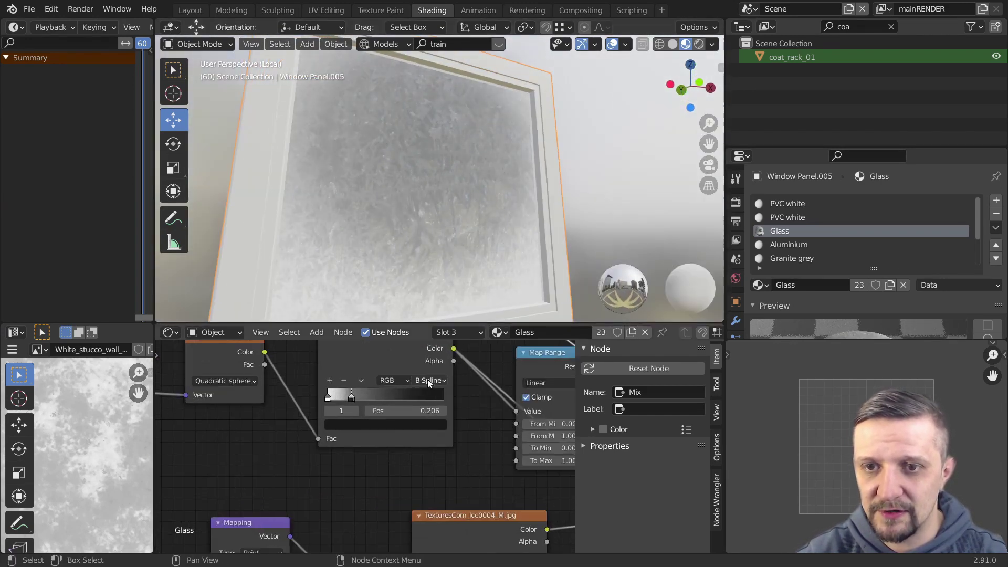
{"action": "left_click", "coordinate": [429, 380]}
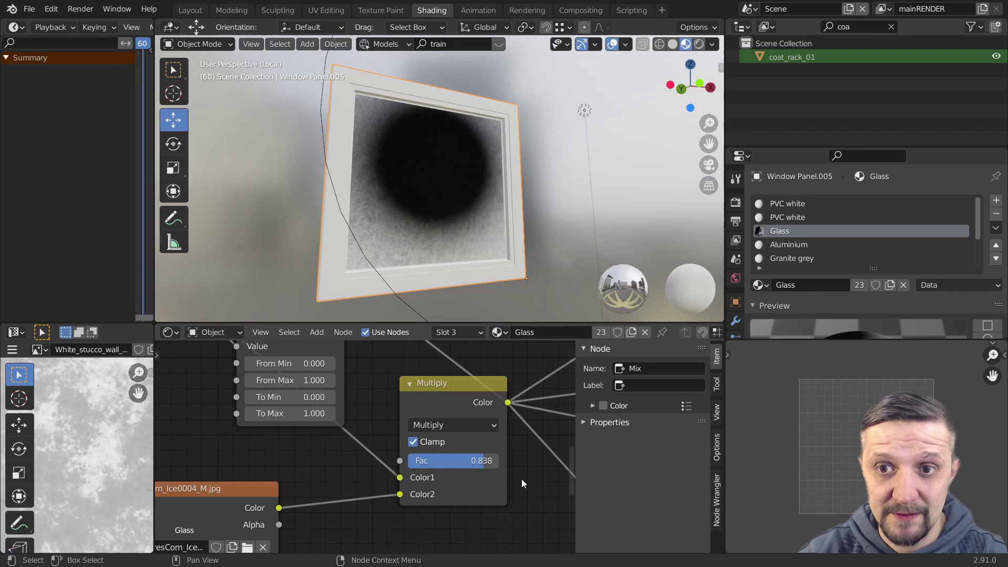
- Move the ColorRamp node up and away from the Gradient Texture node to make room between them
{"action": "scroll", "coordinate": [440, 456], "scroll_direction": "down", "scroll_amount": 2}
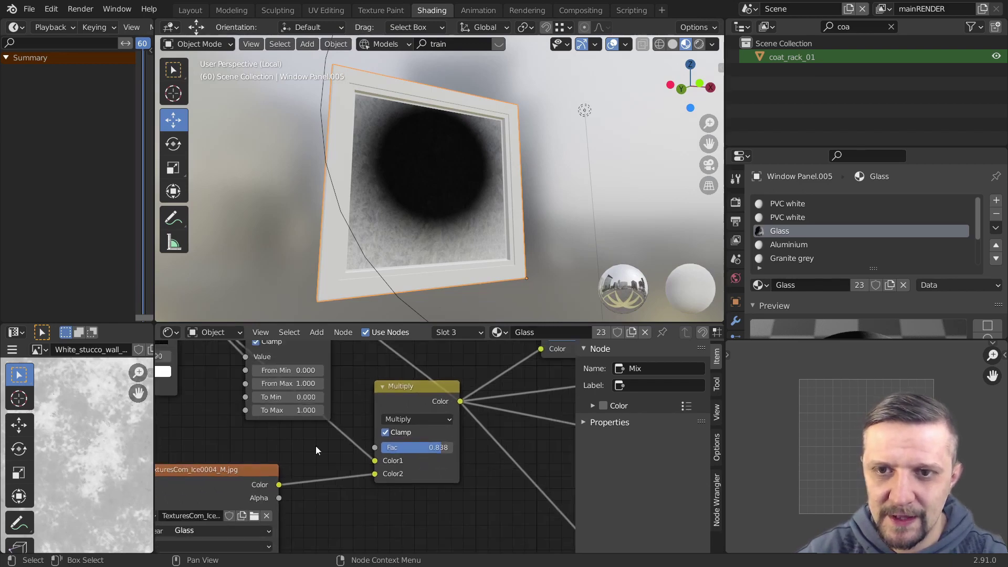
{"action": "middle_click_drag", "start_coordinate": [316, 446], "coordinate": [513, 477]}
{"action": "scroll", "coordinate": [467, 455], "scroll_direction": "down", "scroll_amount": 4}
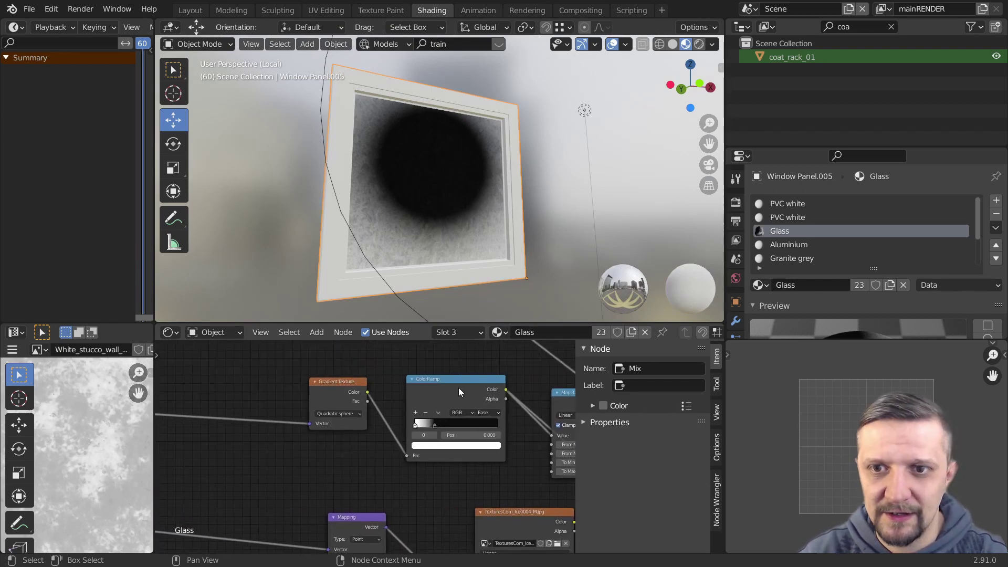
{"action": "left_click_drag", "start_coordinate": [457, 387], "coordinate": [483, 371]}
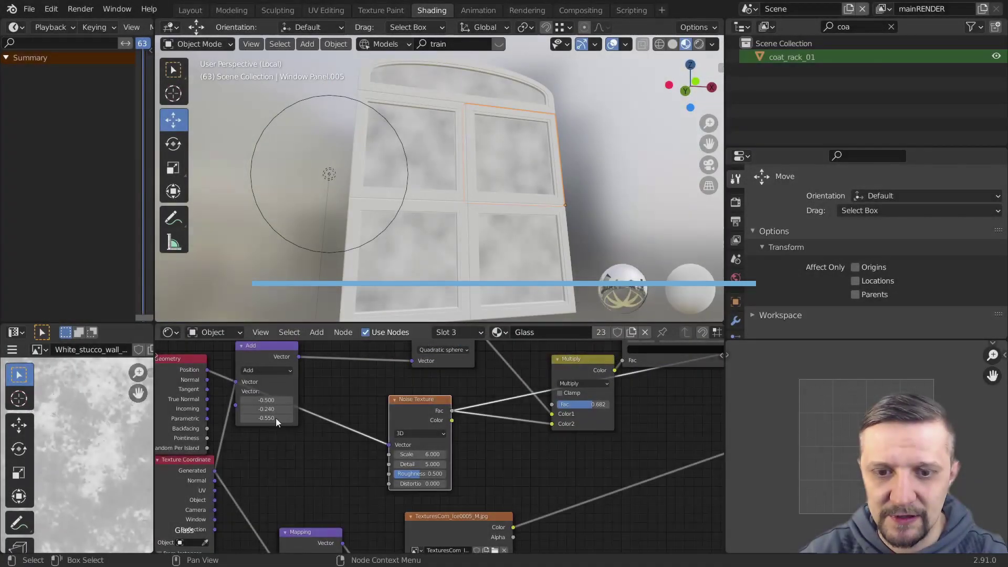
- Connect the Texture Coordinate's Generated output to the Noise Texture's Vector input
{"action": "scroll", "coordinate": [415, 444], "scroll_direction": "down", "scroll_amount": 5}
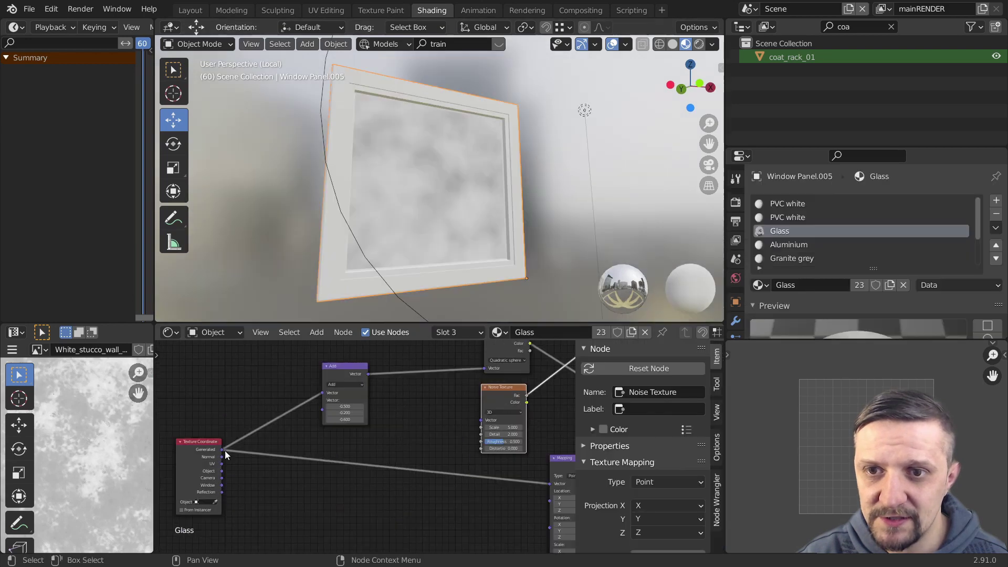
{"action": "left_click_drag", "start_coordinate": [223, 450], "coordinate": [481, 421]}
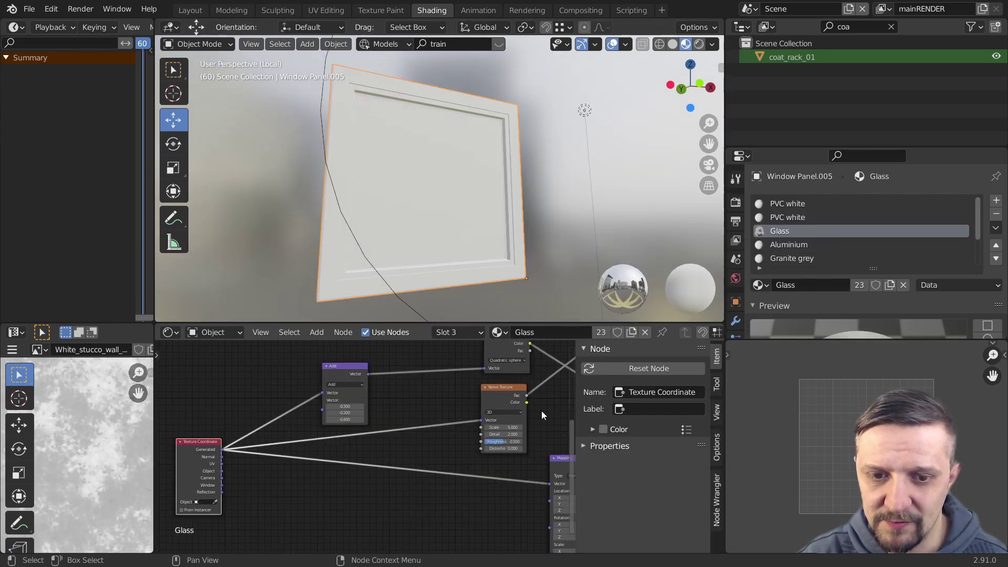
{"action": "middle_click_drag", "start_coordinate": [541, 411], "coordinate": [384, 424]}
{"action": "scroll", "coordinate": [383, 424], "scroll_direction": "up", "scroll_amount": 3}
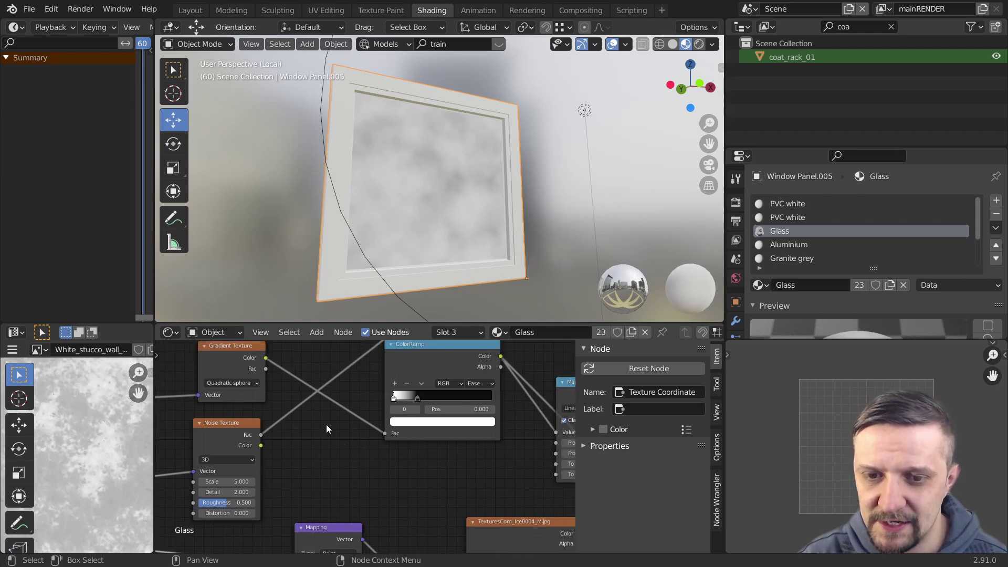
- Insert a MixRGB node between the Gradient Texture and the ColorRamp, and connect the Noise Texture's Fac output to its Color2 input
{"action": "key", "text": "shift+a"}
{"action": "mouse_move", "coordinate": [288, 439]}
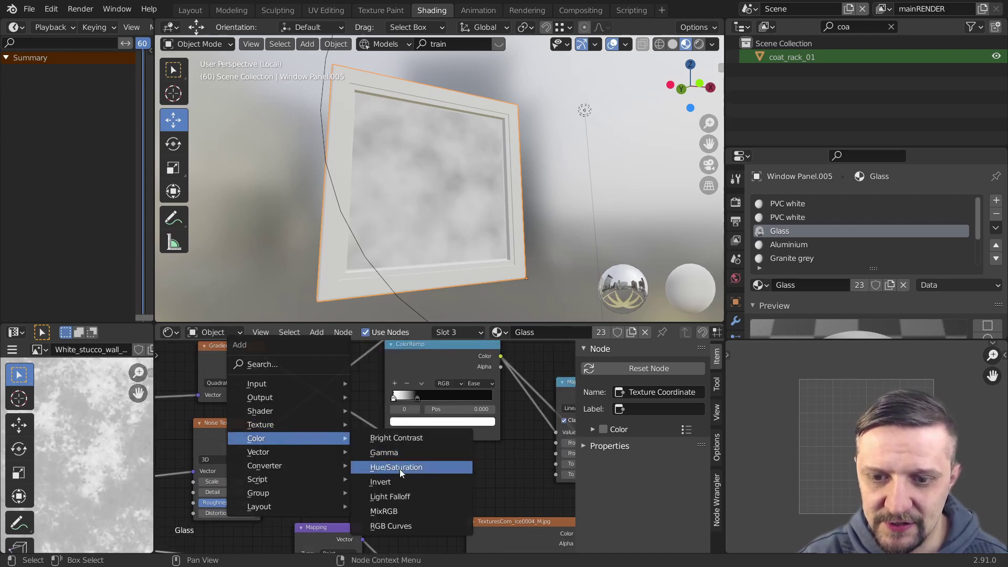
{"action": "left_click", "coordinate": [395, 511]}
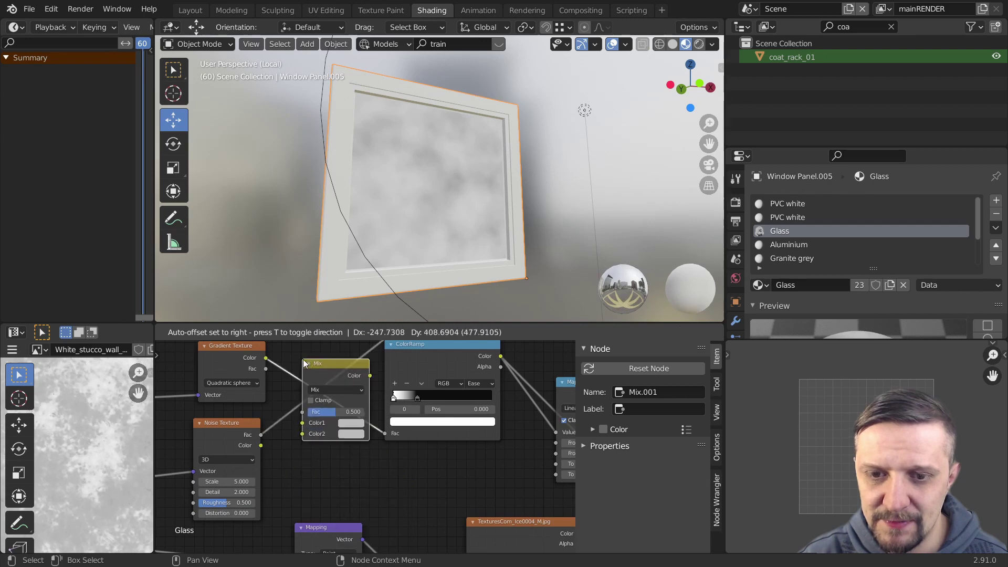
{"action": "left_click", "coordinate": [304, 360]}
{"action": "left_click_drag", "start_coordinate": [260, 435], "coordinate": [305, 434]}
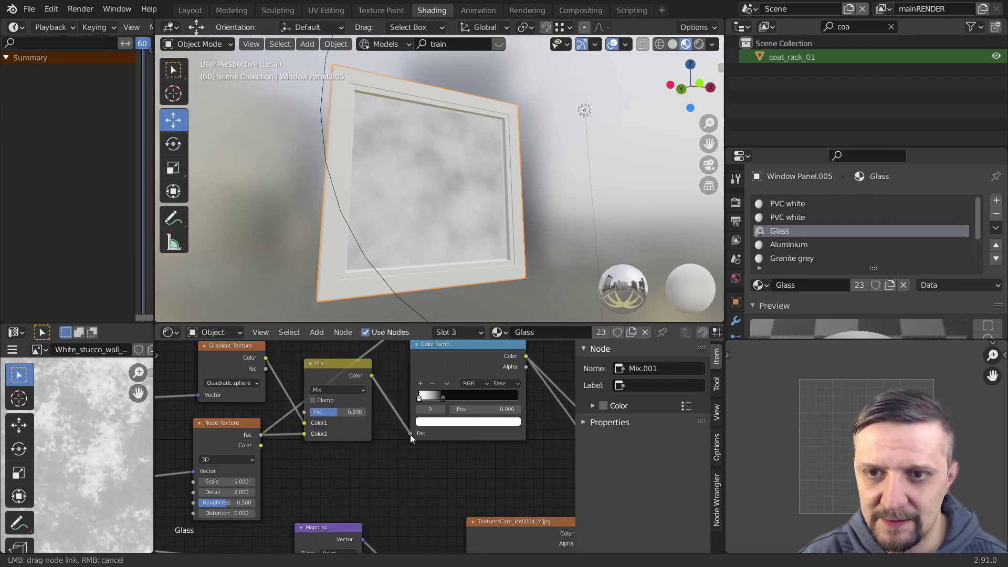
- Preview the ColorRamp on the glass with the new mix node set to Multiply, and move the ramp's black stop closer to the white one
{"action": "left_click", "coordinate": [468, 351], "text": "ctrl+shift"}
{"action": "scroll", "coordinate": [483, 253], "scroll_direction": "up", "scroll_amount": 5}
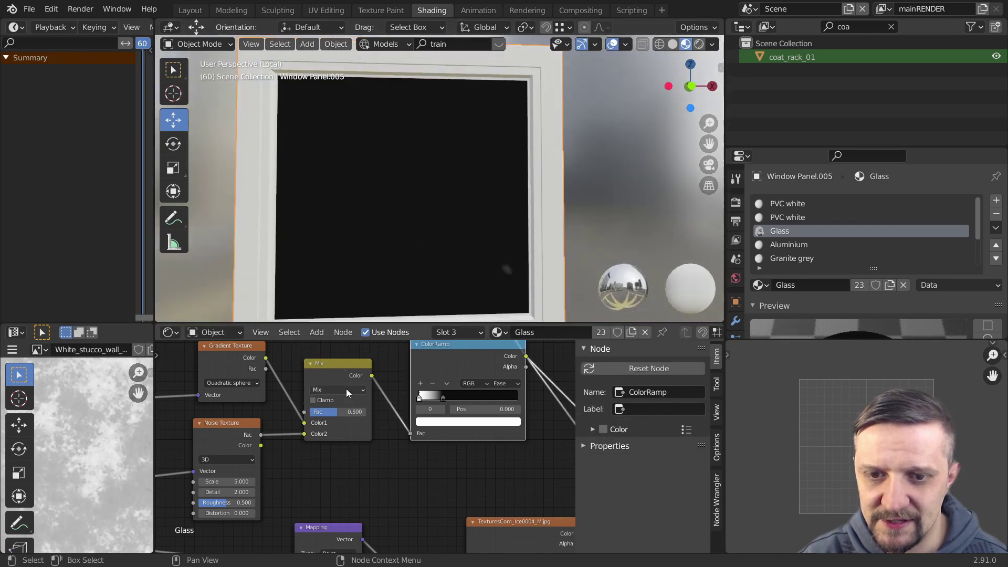
{"action": "left_click", "coordinate": [345, 389]}
{"action": "left_click", "coordinate": [342, 362]}
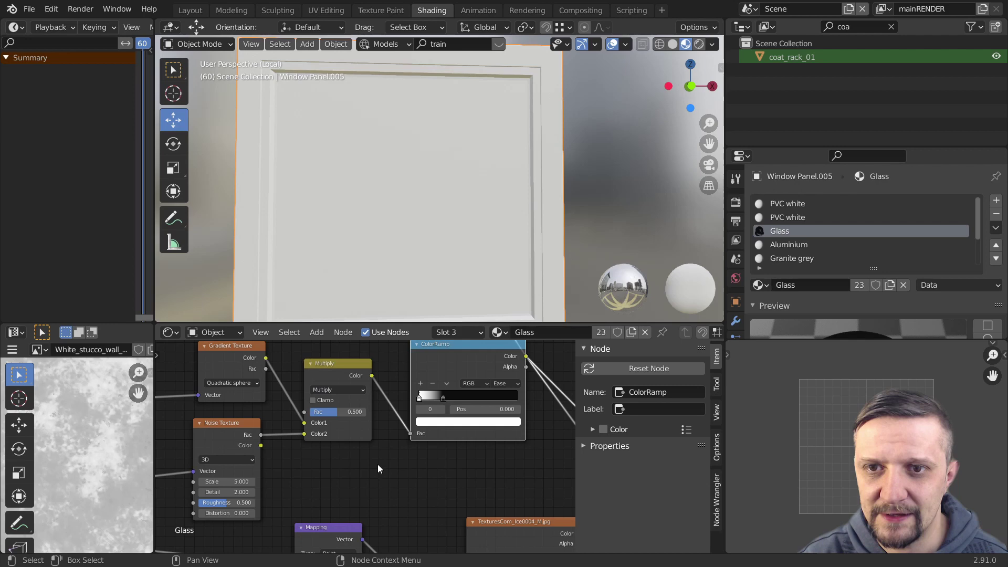
{"action": "scroll", "coordinate": [463, 241], "scroll_direction": "down", "scroll_amount": 3}
{"action": "scroll", "coordinate": [467, 237], "scroll_direction": "up", "scroll_amount": 1}
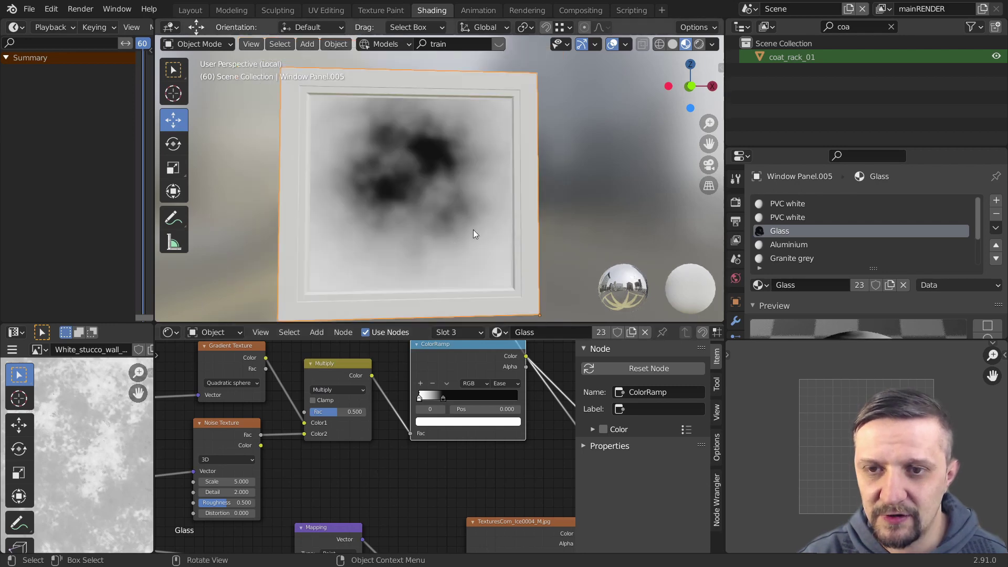
{"action": "middle_click_drag", "start_coordinate": [502, 228], "coordinate": [452, 284]}
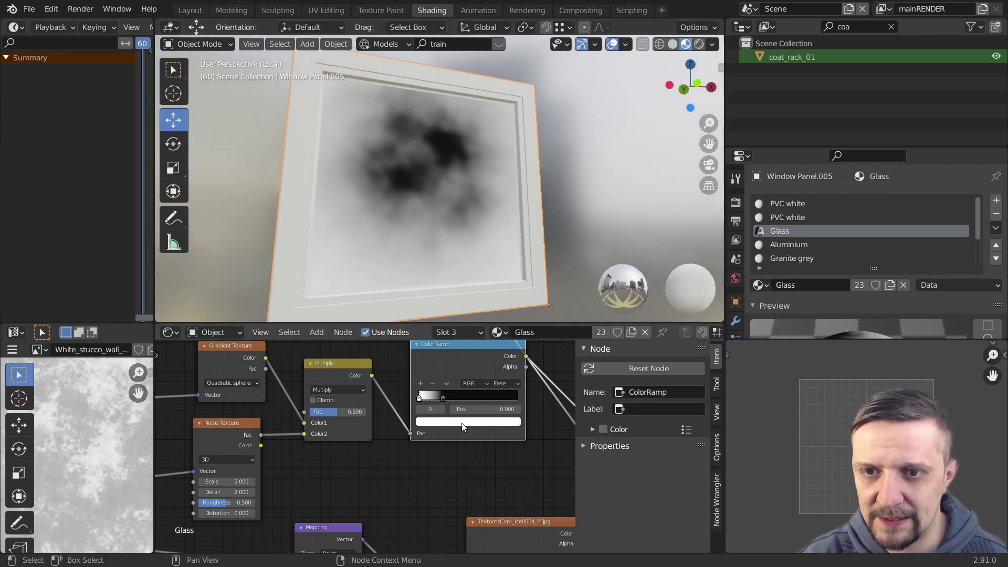
{"action": "mouse_move", "coordinate": [444, 399]}
{"action": "left_mouse_down"}
{"action": "mouse_move", "coordinate": [455, 398]}
{"action": "mouse_move", "coordinate": [434, 399]}
{"action": "left_mouse_up"}
- Set the Y offset of the Add vector node feeding the Gradient Texture to -0.24
{"action": "middle_click_drag", "start_coordinate": [499, 431], "coordinate": [317, 422]}
{"action": "left_click", "coordinate": [231, 448]}
{"action": "type", "text": "-0.3"}
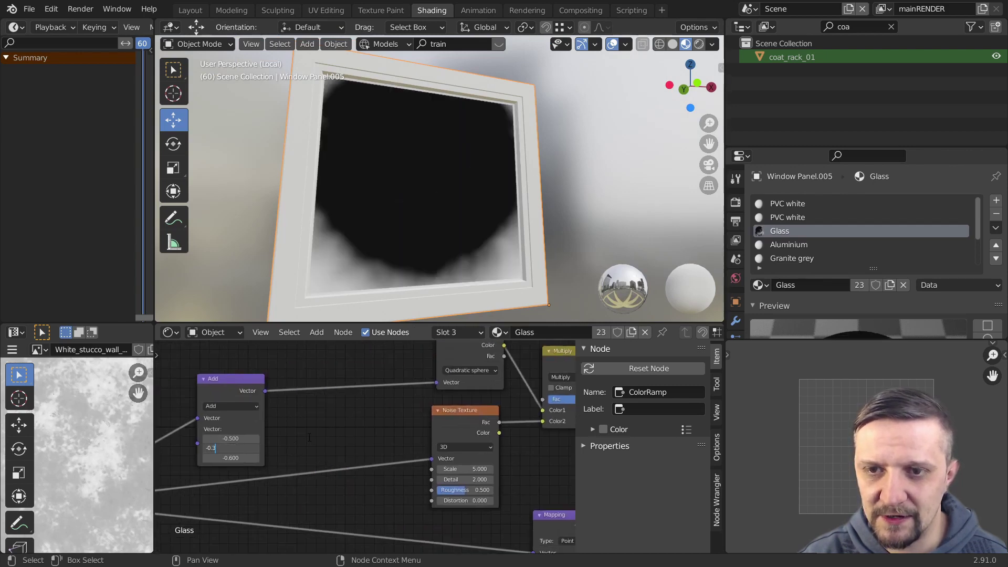
{"action": "type", "text": "5"}
{"action": "key", "text": "Return"}
{"action": "key", "text": "Return"}
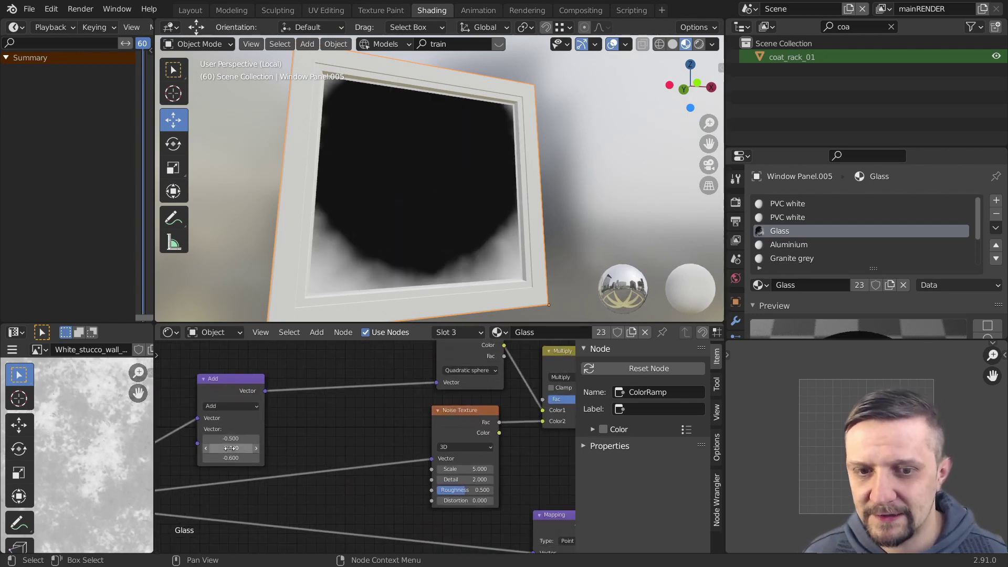
{"action": "type", "text": "4"}
{"action": "key", "text": "Return"}
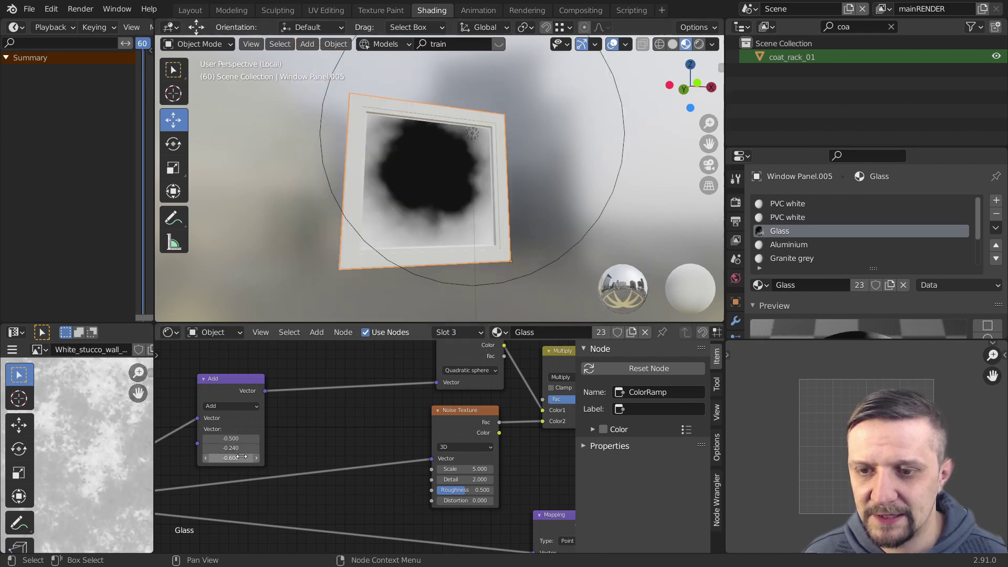
- Set the Add vector node's Z offset to -0.55 and check the gradient's position on the window panel
{"action": "left_click", "coordinate": [242, 456]}
{"action": "type", "text": "-0.55"}
{"action": "key", "text": "Return"}
{"action": "scroll", "coordinate": [521, 173], "scroll_direction": "down", "scroll_amount": 4}
{"action": "middle_click_drag", "start_coordinate": [520, 204], "coordinate": [509, 213]}
{"action": "scroll", "coordinate": [510, 213], "scroll_direction": "up", "scroll_amount": 3}
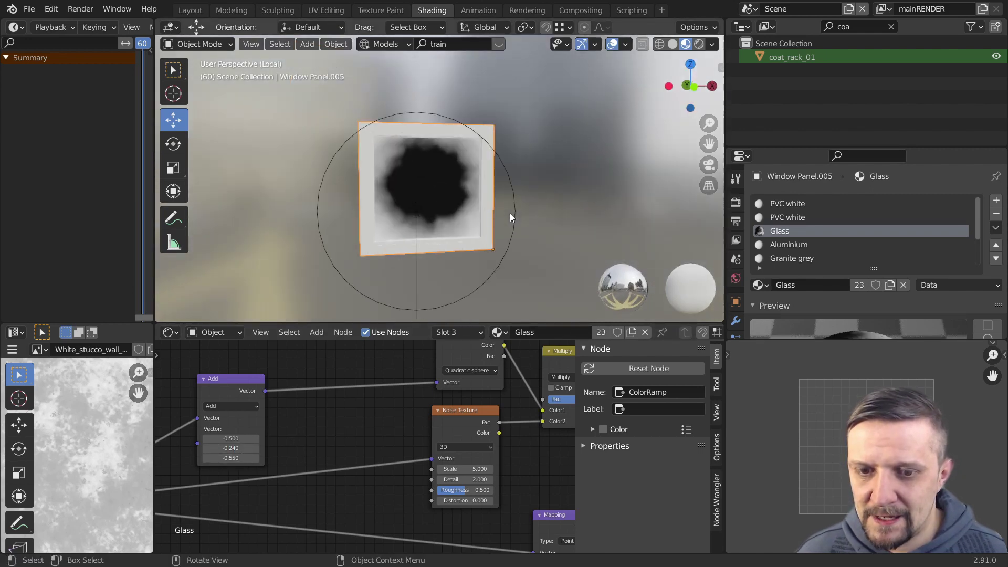
- Set the Noise Texture's Scale to 11 and Distortion to 0.5, and preview the node mixing in the ice image
{"action": "middle_click_drag", "start_coordinate": [536, 463], "coordinate": [444, 455]}
{"action": "scroll", "coordinate": [343, 465], "scroll_direction": "up", "scroll_amount": 5}
{"action": "scroll", "coordinate": [396, 450], "scroll_direction": "up", "scroll_amount": 1}
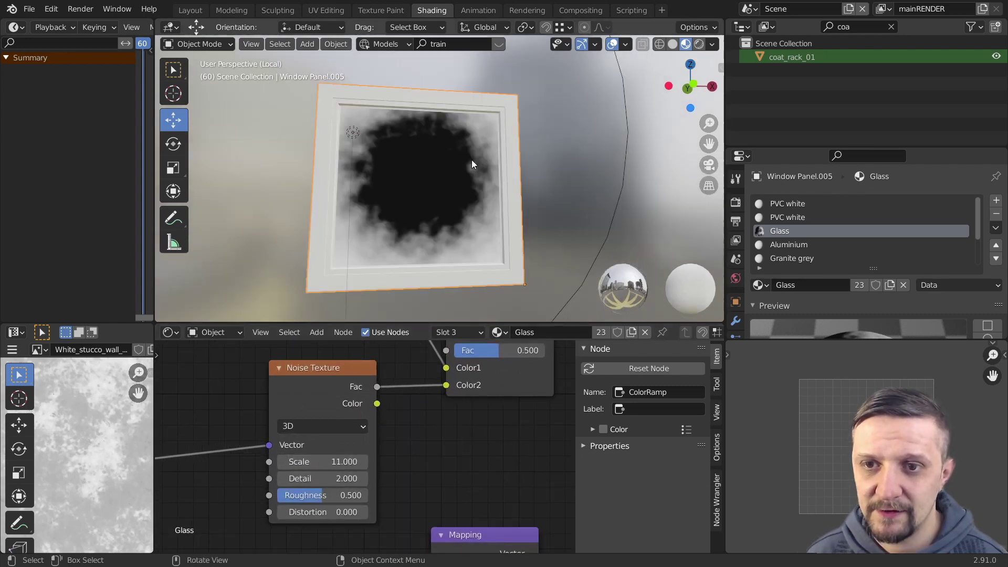
{"action": "scroll", "coordinate": [472, 160], "scroll_direction": "down", "scroll_amount": 2}
{"action": "middle_click_drag", "start_coordinate": [505, 459], "coordinate": [284, 472]}
{"action": "scroll", "coordinate": [414, 436], "scroll_direction": "down", "scroll_amount": 3}
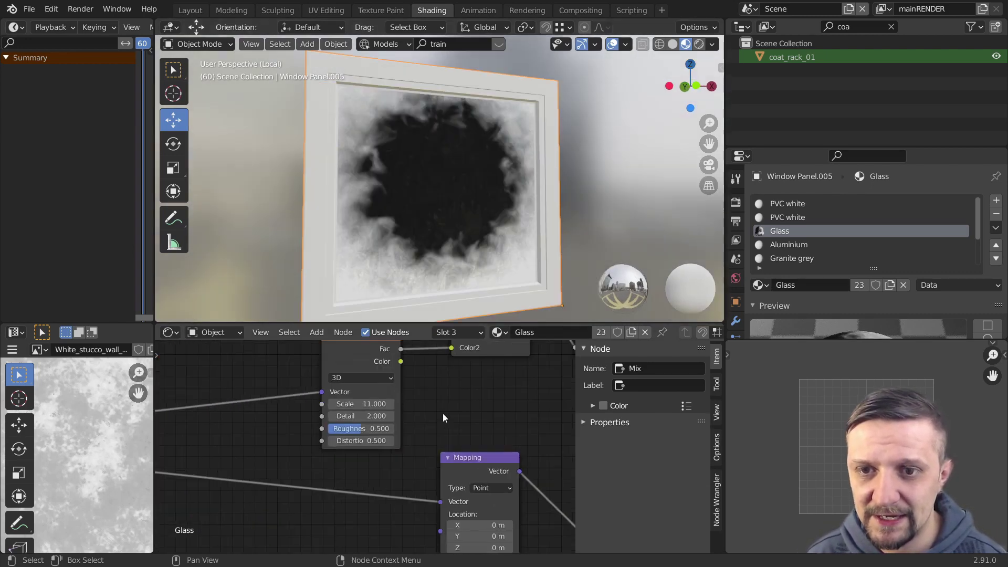
- Set the Noise Texture's Scale to 33 and Detail to 5
{"action": "left_click_drag", "start_coordinate": [368, 397], "coordinate": [457, 401]}
{"action": "scroll", "coordinate": [440, 268], "scroll_direction": "up", "scroll_amount": 3}
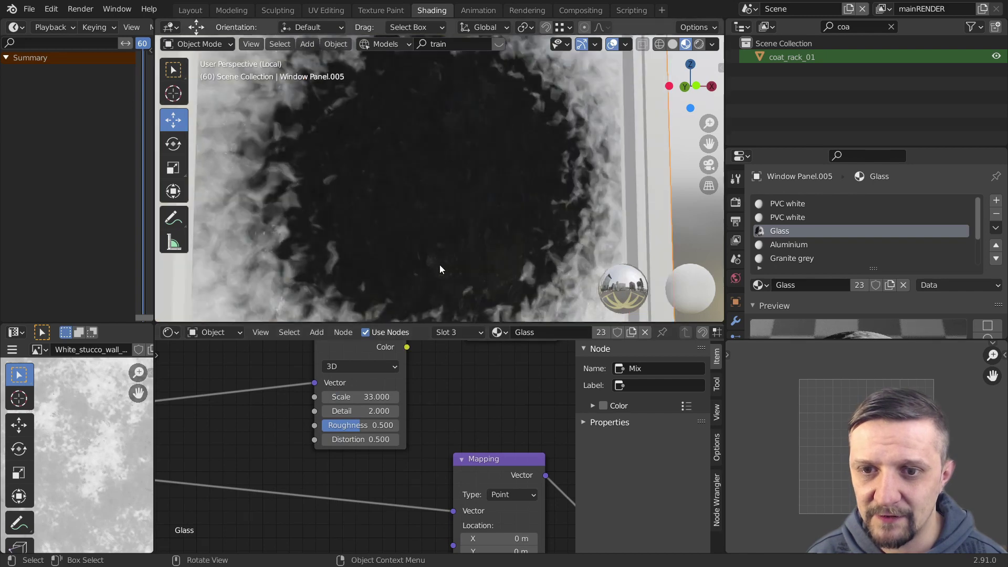
{"action": "left_click", "coordinate": [357, 411]}
{"action": "type", "text": "5"}
{"action": "key", "text": "Return"}
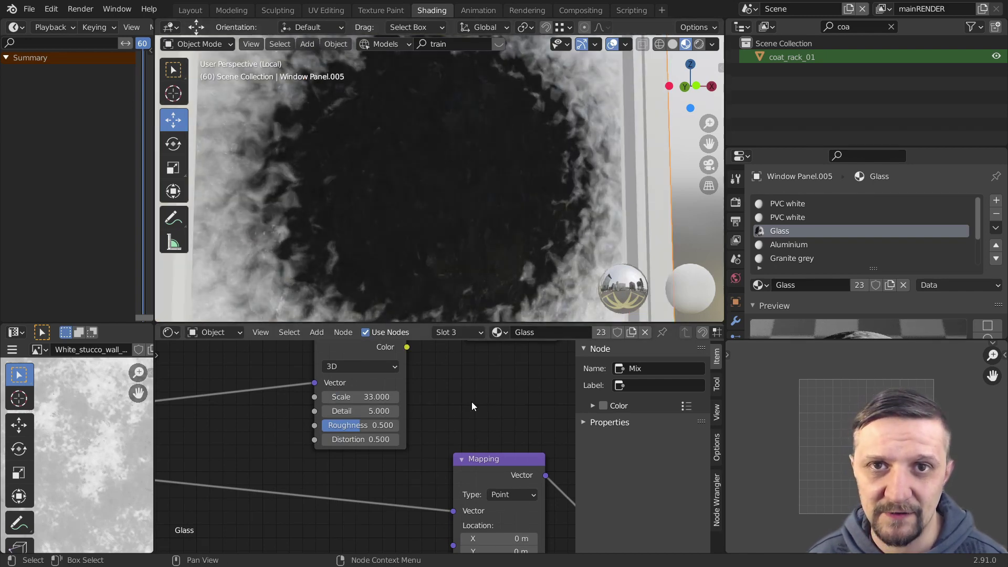
- Set the Noise Texture's Distortion to 0 and lower its Scale
{"action": "left_click", "coordinate": [360, 440]}
{"action": "type", "text": "0"}
{"action": "key", "text": "Return"}
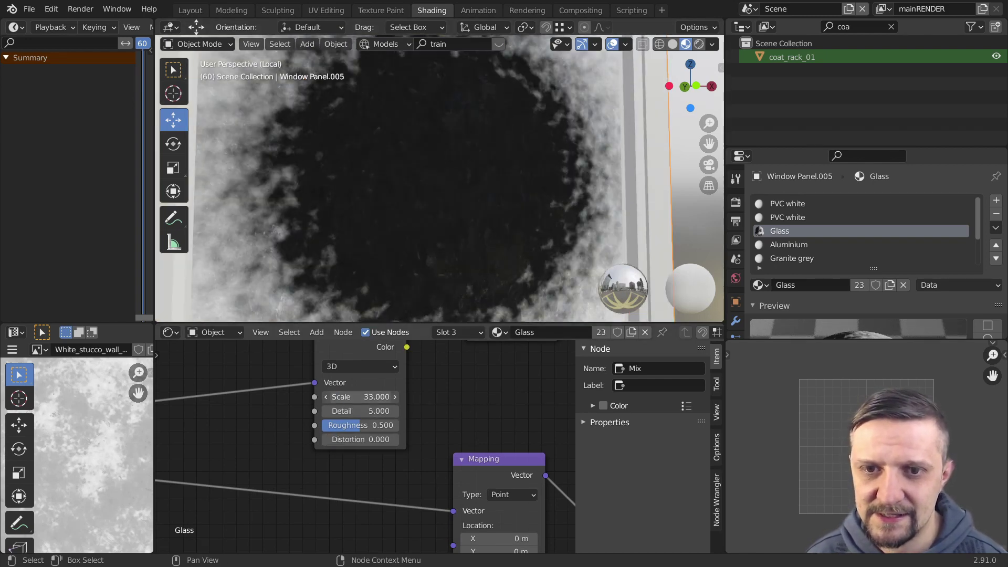
{"action": "left_click_drag", "start_coordinate": [362, 397], "coordinate": [331, 397]}
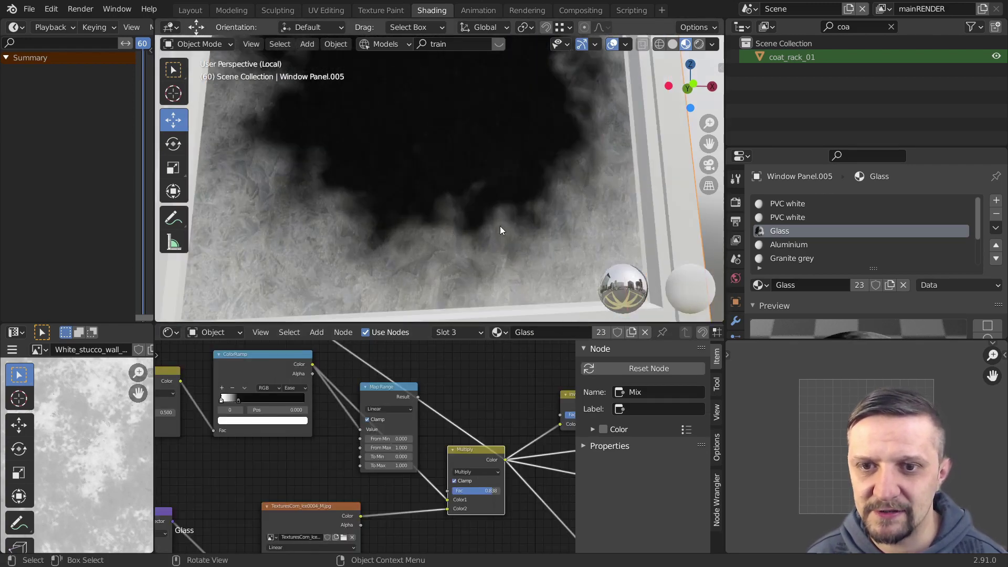
- Set the blend mode of the node mixing the ColorRamp with the ice image to Color Dodge
{"action": "left_click", "coordinate": [478, 472]}
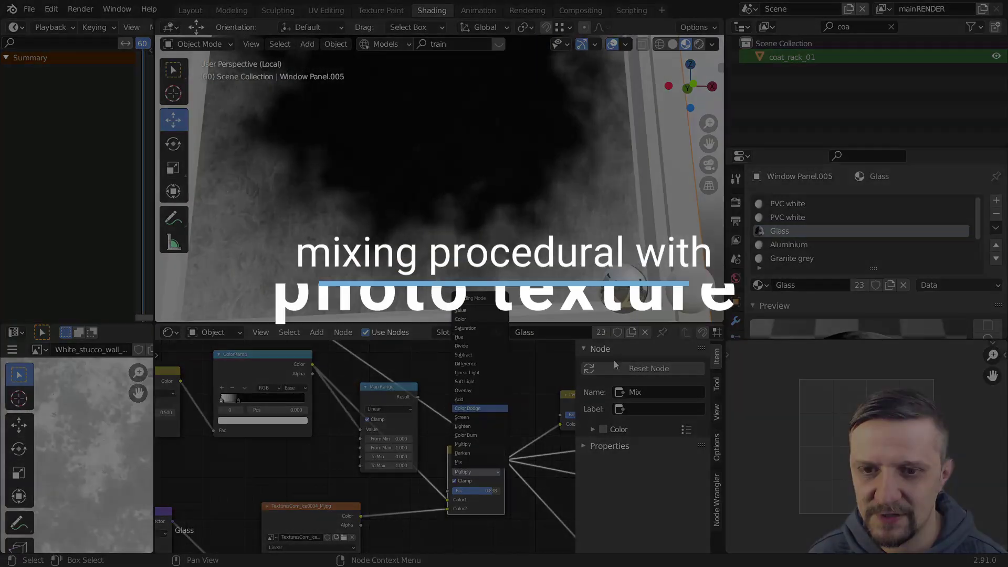
{"action": "left_click", "coordinate": [474, 405]}
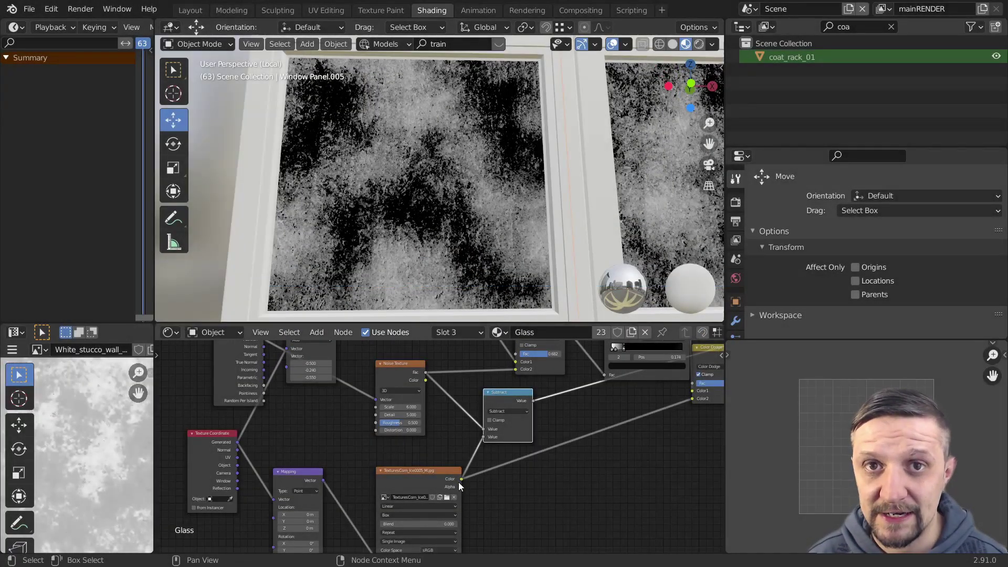
- Make room beside the Multiply node, connect the Subtract node's output to its Color2 input and preview the ColorRamp
{"action": "middle_click_drag", "start_coordinate": [515, 391], "coordinate": [387, 423]}
{"action": "middle_click_drag", "start_coordinate": [454, 427], "coordinate": [477, 460]}
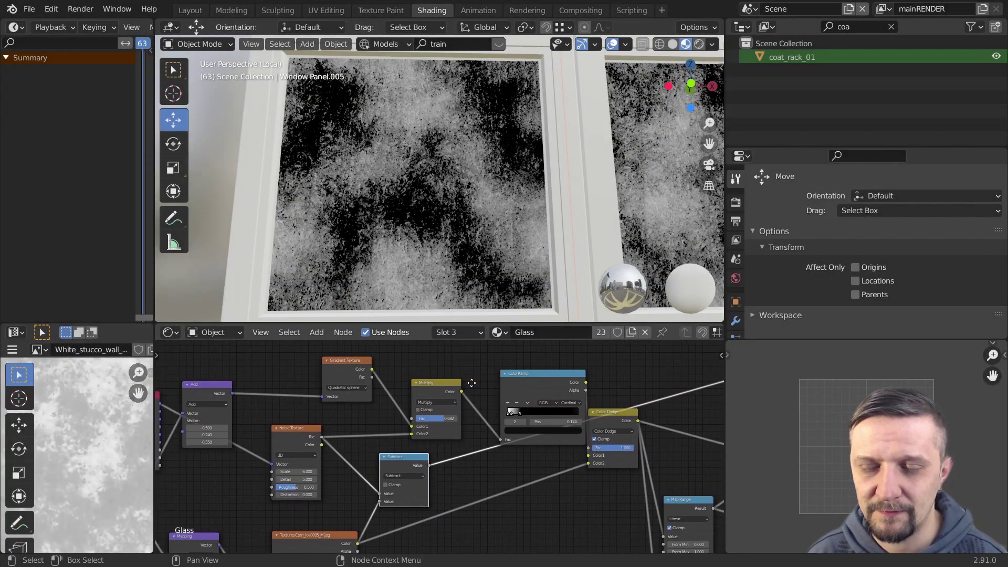
{"action": "left_click_drag", "start_coordinate": [471, 383], "coordinate": [502, 378]}
{"action": "left_click_drag", "start_coordinate": [414, 458], "coordinate": [443, 430]}
{"action": "left_click", "coordinate": [525, 378], "text": "ctrl+shift"}
- Examine the frost pattern on the different window panels, including the arched one above them
{"action": "scroll", "coordinate": [417, 203], "scroll_direction": "up", "scroll_amount": 2}
{"action": "scroll", "coordinate": [418, 203], "scroll_direction": "down", "scroll_amount": 4}
{"action": "middle_click_drag", "start_coordinate": [417, 204], "coordinate": [458, 201]}
{"action": "middle_click_drag", "start_coordinate": [597, 190], "coordinate": [481, 240], "text": "shift"}
{"action": "middle_click_drag", "start_coordinate": [447, 185], "coordinate": [502, 219], "text": "shift"}
{"action": "scroll", "coordinate": [414, 131], "scroll_direction": "up", "scroll_amount": 4}
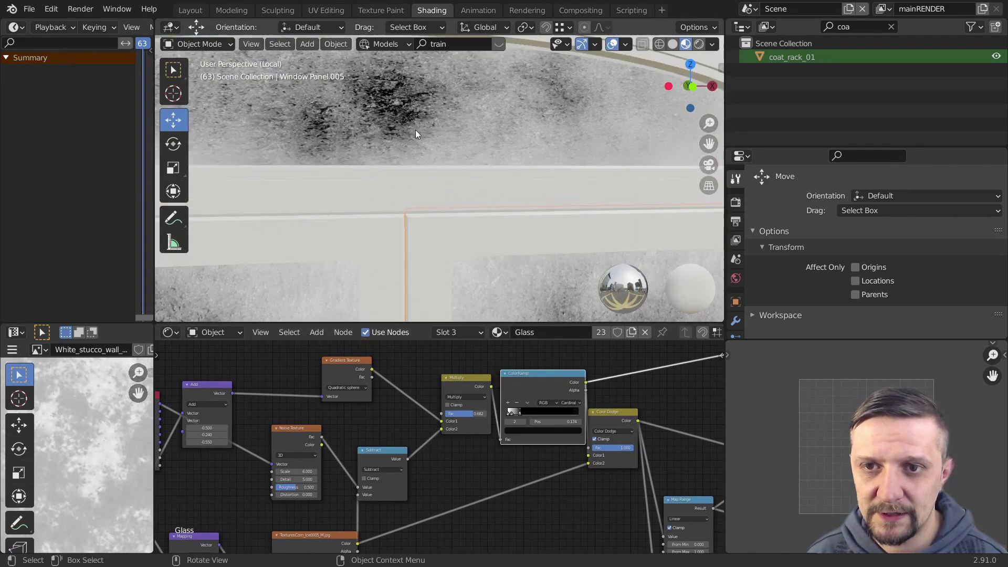
{"action": "scroll", "coordinate": [376, 121], "scroll_direction": "down", "scroll_amount": 5}
{"action": "middle_click_drag", "start_coordinate": [445, 133], "coordinate": [481, 87], "text": "shift"}
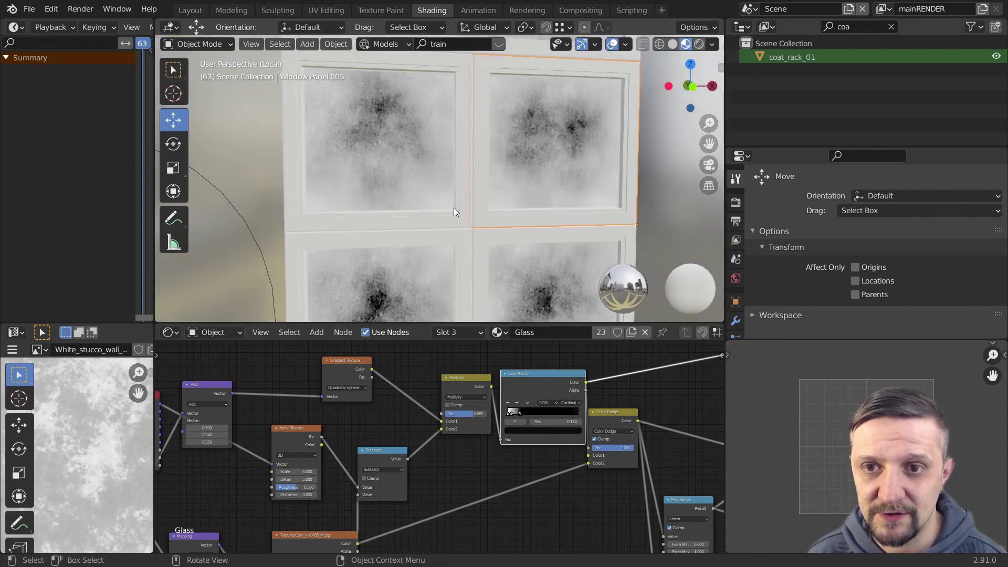
{"action": "scroll", "coordinate": [454, 207], "scroll_direction": "up", "scroll_amount": 5}
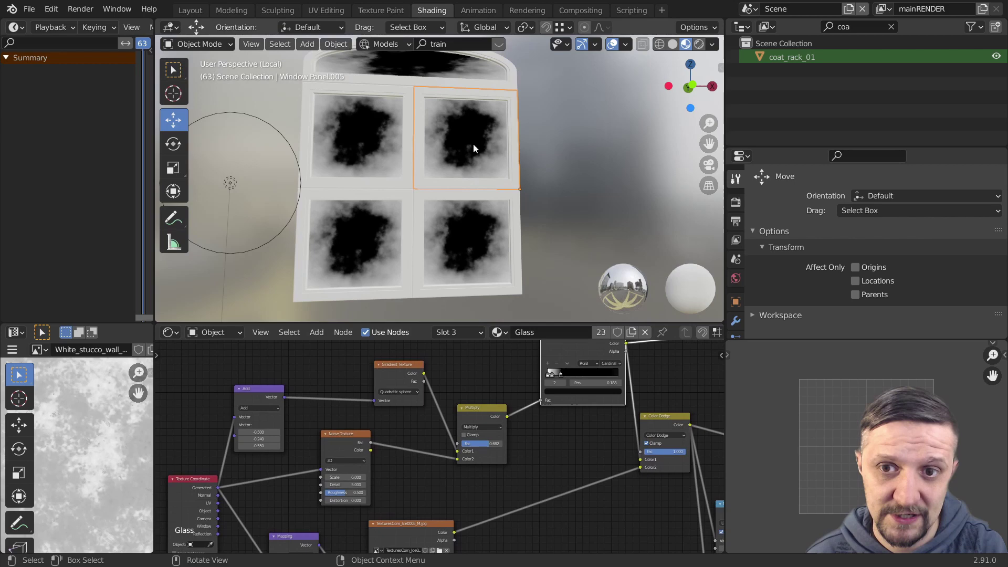
{"action": "middle_click_drag", "start_coordinate": [471, 171], "coordinate": [476, 186], "text": "shift"}
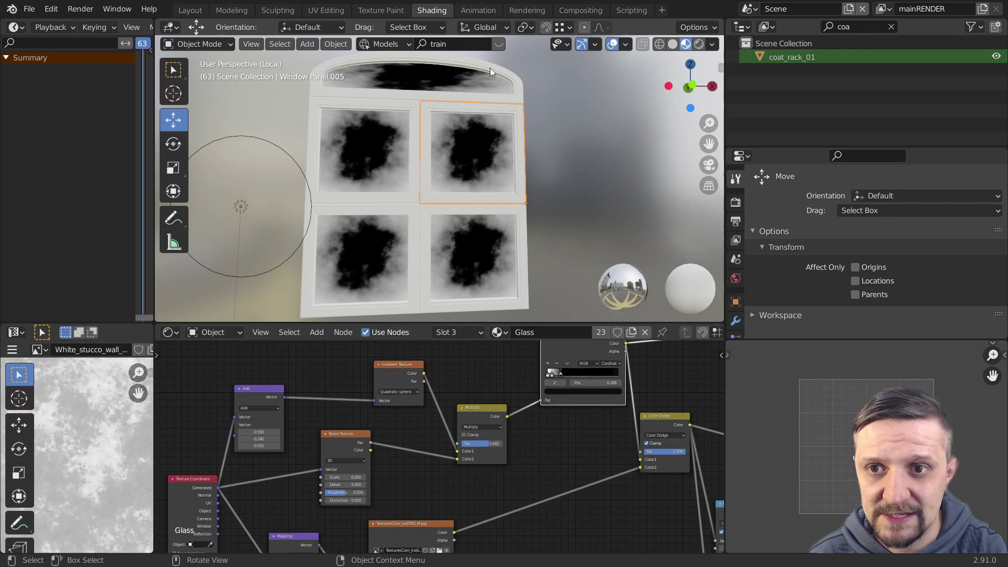
{"action": "scroll", "coordinate": [470, 86], "scroll_direction": "up", "scroll_amount": 6}
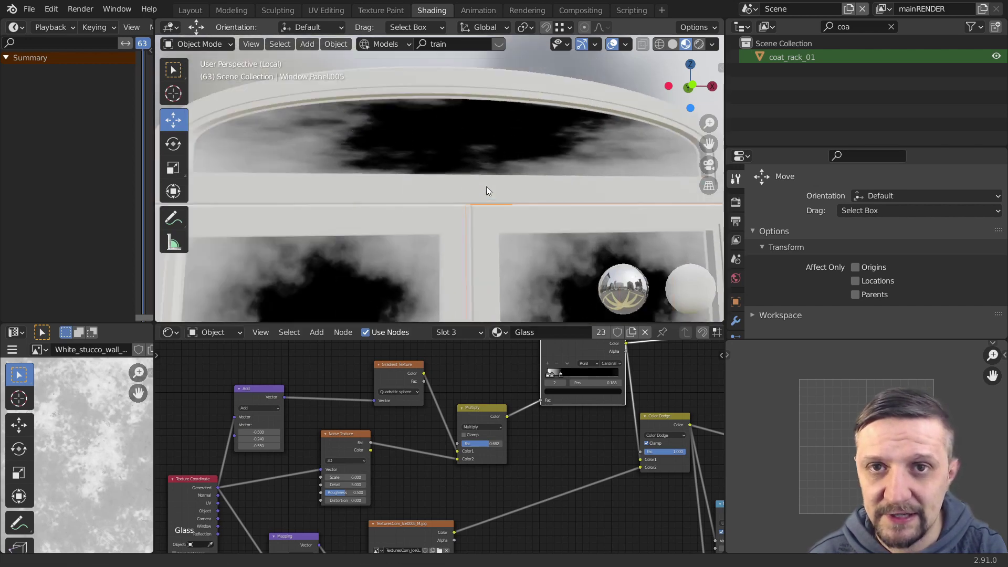
{"action": "scroll", "coordinate": [472, 178], "scroll_direction": "down", "scroll_amount": 4}
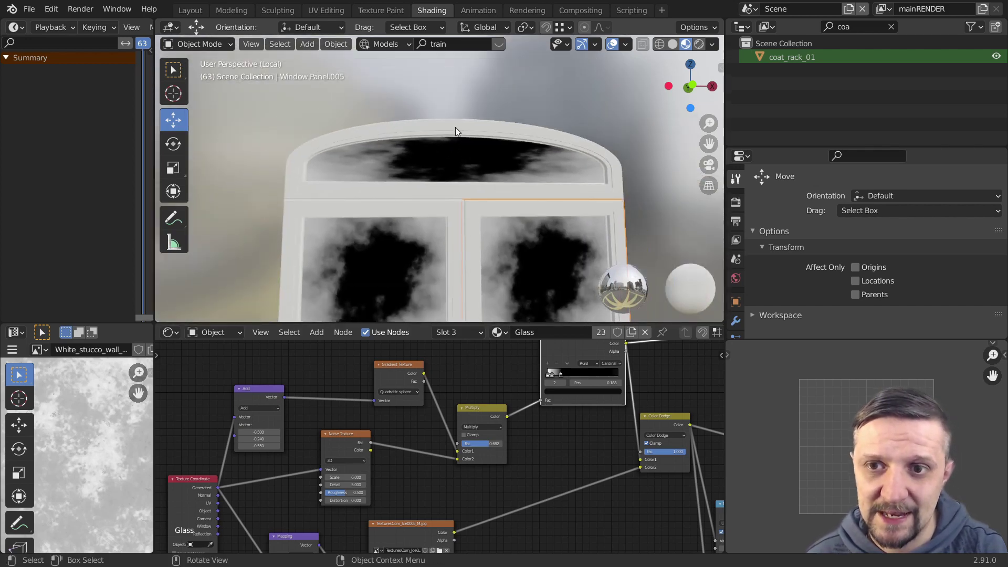
- Extrude a vertex straight up along Z from the top of the arched window panel to stretch its generated texture space
{"action": "left_click", "coordinate": [455, 130]}
{"action": "key", "text": "Tab"}
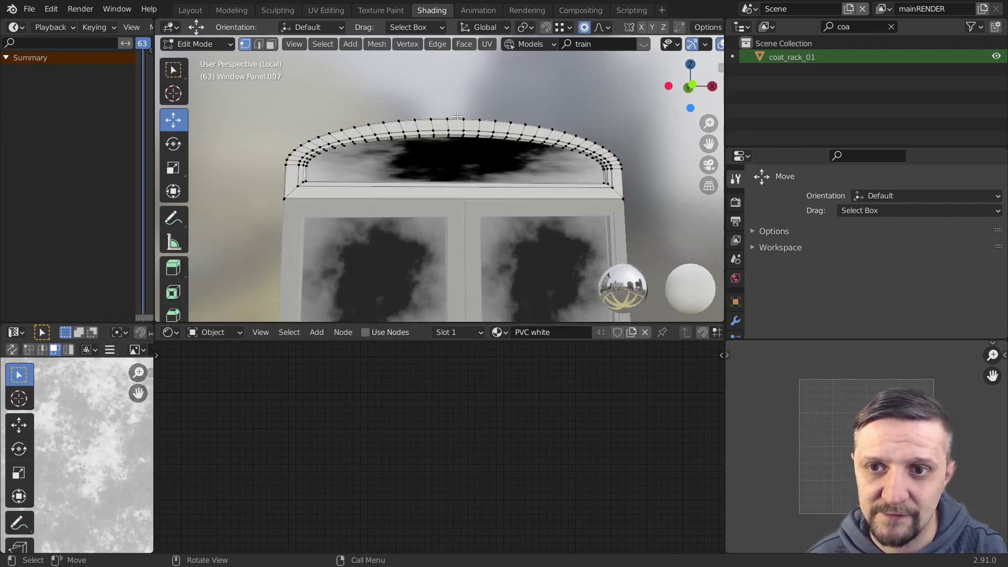
{"action": "key", "text": "e"}
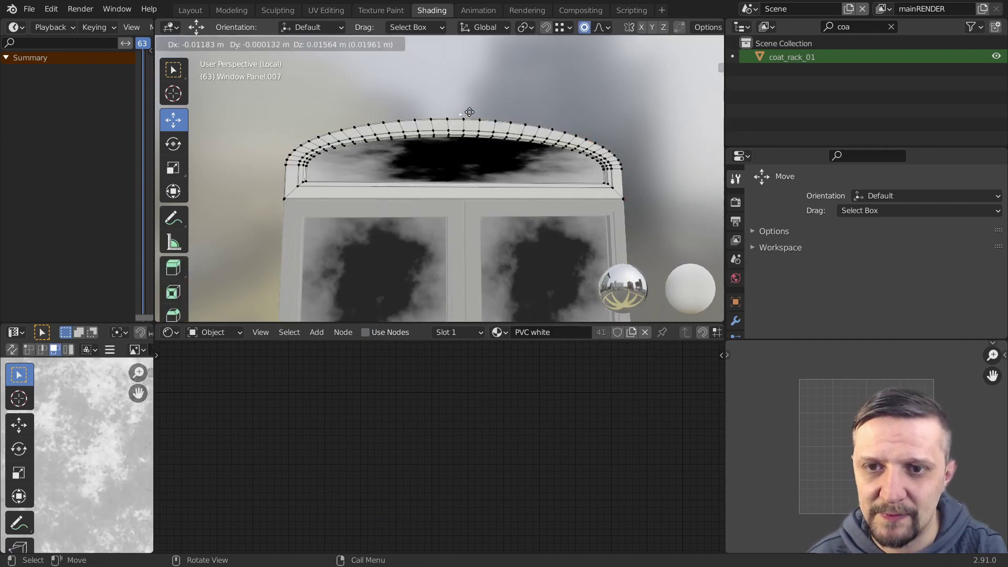
{"action": "key", "text": "z"}
{"action": "left_click", "coordinate": [486, 61]}
{"action": "key", "text": "Tab"}
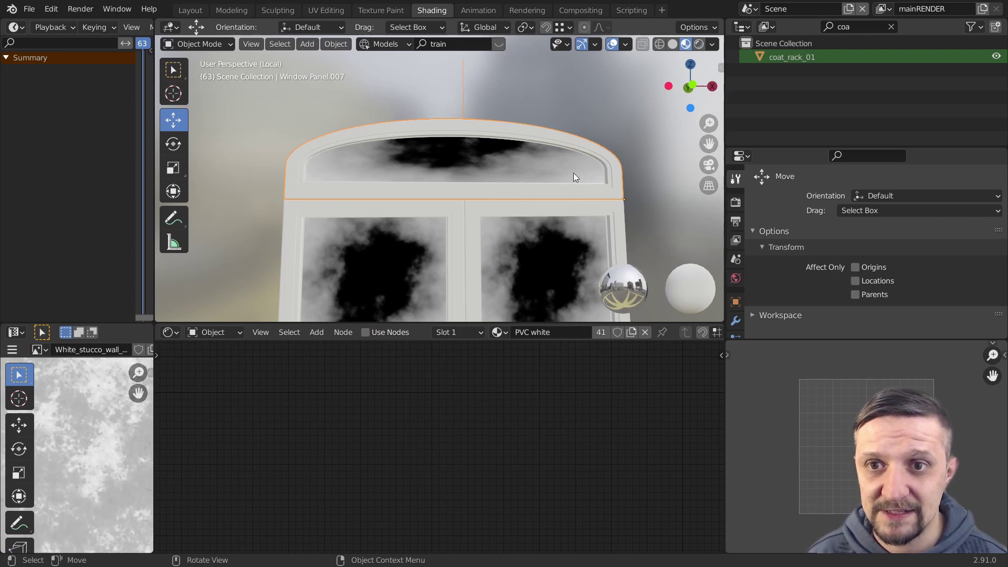
- Extrude the arched panel's lower corner vertex straight down along Z to extend its generated texture space below the frame
{"action": "key", "text": "Tab"}
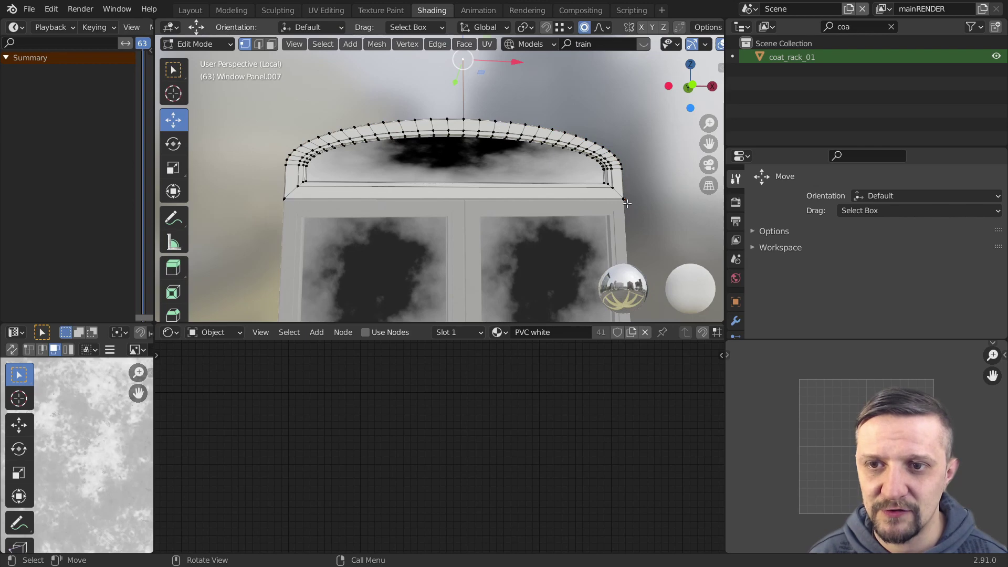
{"action": "key", "text": "e"}
{"action": "key", "text": "z"}
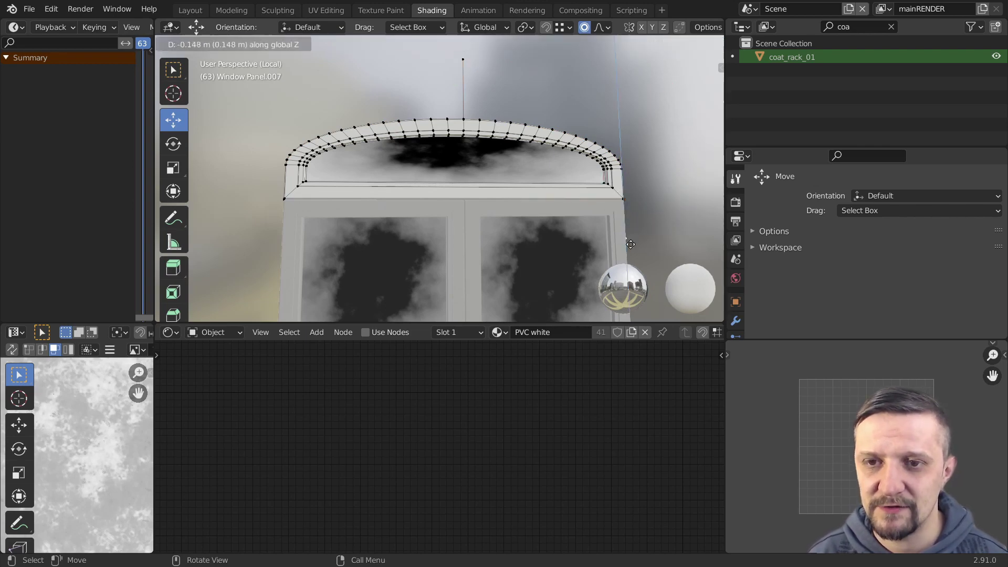
{"action": "left_click", "coordinate": [647, 212]}
{"action": "key", "text": "Tab"}
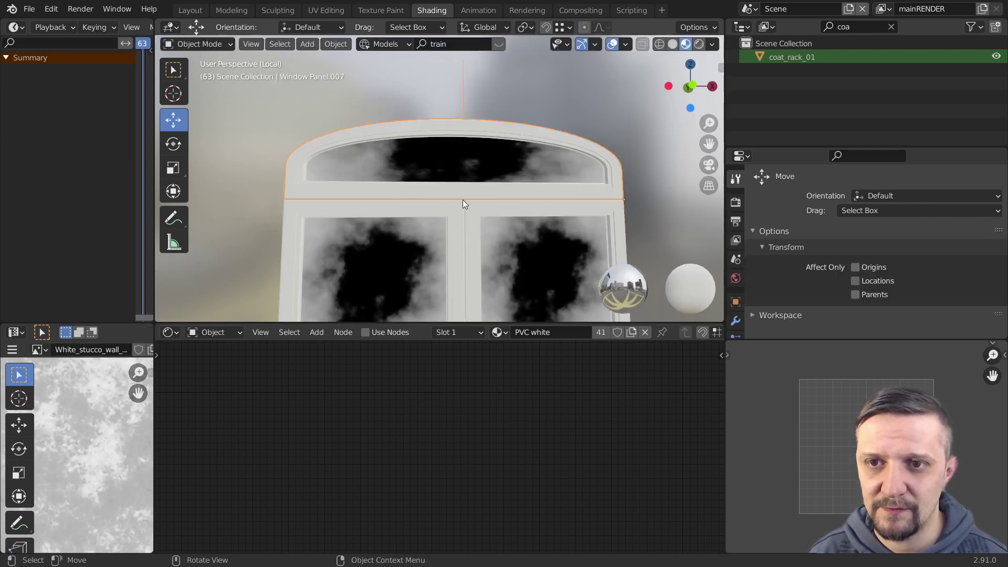
- Delete both extruded helper vertices from the arched panel, return to Object Mode and check the whole window
{"action": "key", "text": "Tab"}
{"action": "key", "text": "x"}
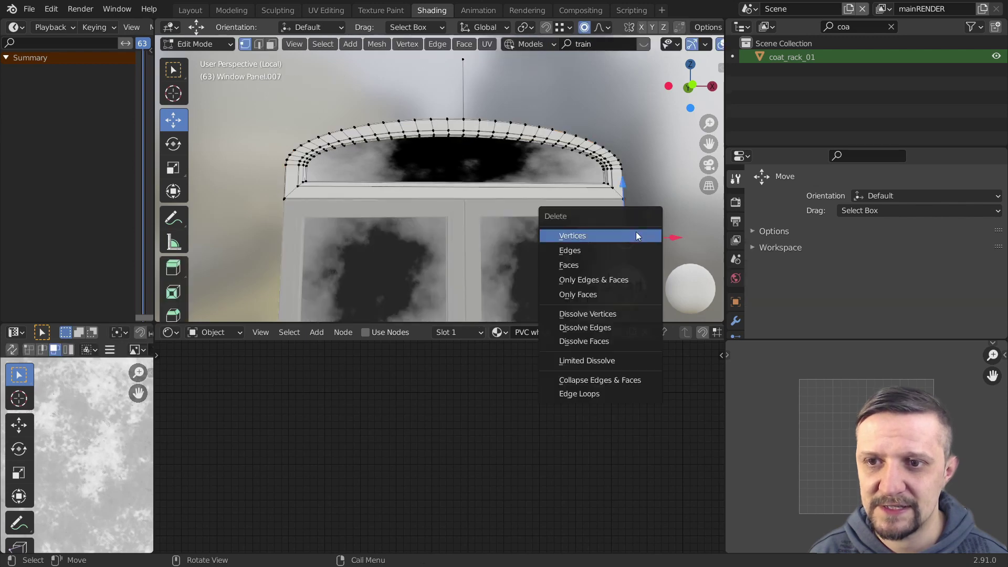
{"action": "left_click", "coordinate": [462, 59]}
{"action": "key", "text": "x"}
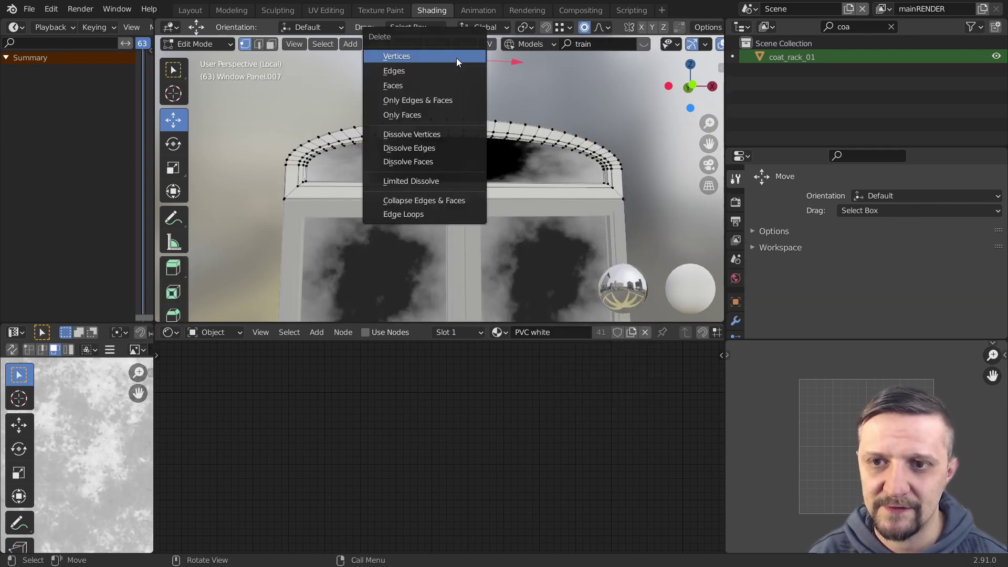
{"action": "left_click", "coordinate": [456, 61]}
{"action": "key", "text": "Tab"}
{"action": "scroll", "coordinate": [522, 158], "scroll_direction": "down", "scroll_amount": 4}
{"action": "scroll", "coordinate": [496, 121], "scroll_direction": "up", "scroll_amount": 4}
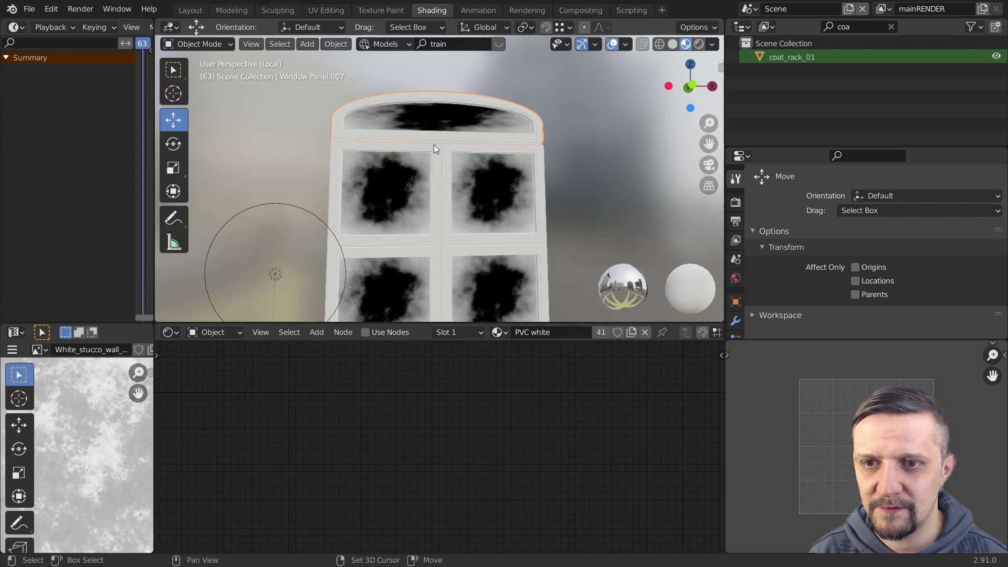
- Select the upper glass panel beside the active one and shift its Multiply and Noise Texture nodes to free up space
{"action": "left_click", "coordinate": [459, 167]}
{"action": "scroll", "coordinate": [347, 444], "scroll_direction": "up", "scroll_amount": 2}
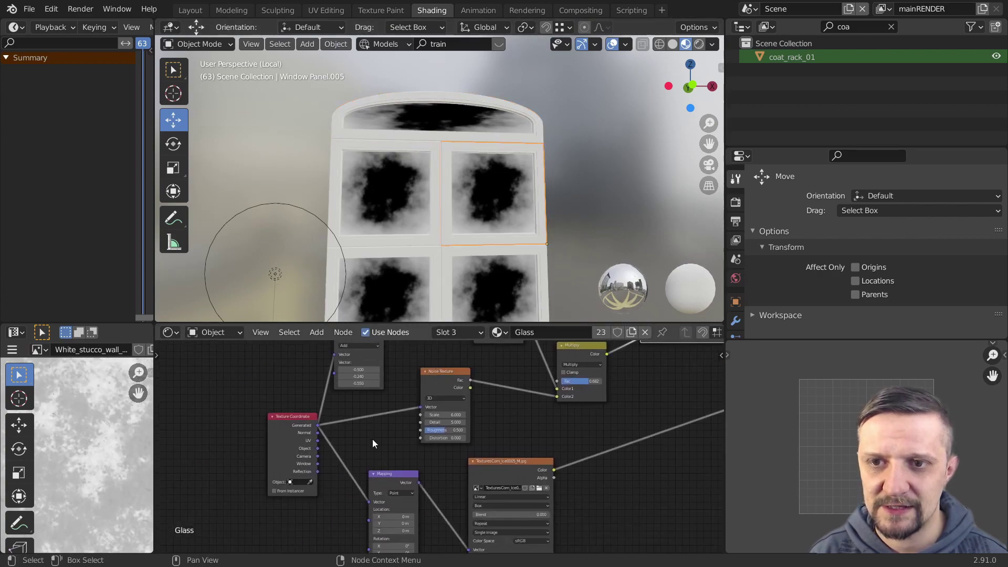
{"action": "scroll", "coordinate": [376, 431], "scroll_direction": "up", "scroll_amount": 2}
{"action": "middle_click_drag", "start_coordinate": [481, 442], "coordinate": [497, 478]}
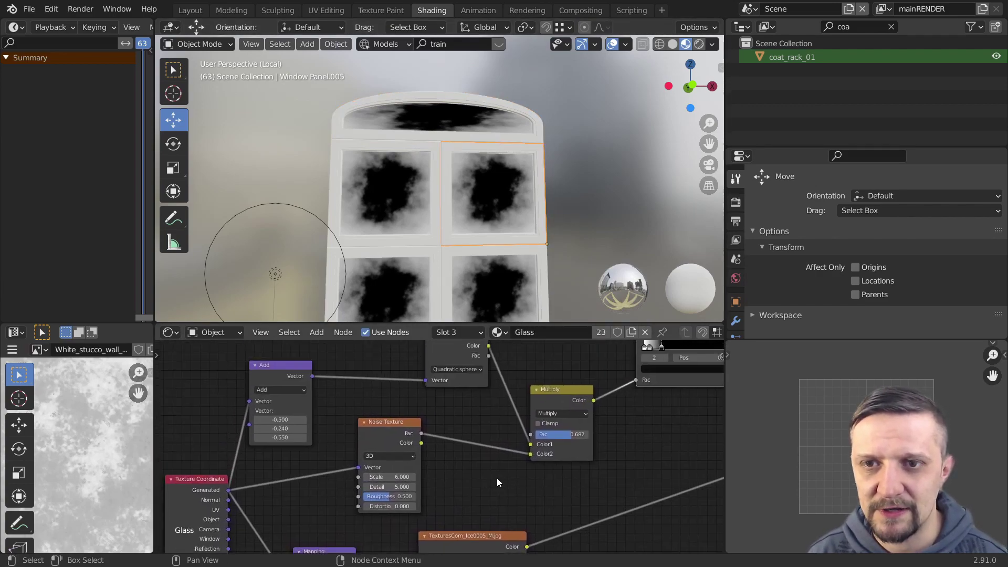
{"action": "left_click_drag", "start_coordinate": [542, 403], "coordinate": [575, 393]}
{"action": "middle_click_drag", "start_coordinate": [482, 417], "coordinate": [517, 386]}
{"action": "scroll", "coordinate": [516, 386], "scroll_direction": "down", "scroll_amount": 5}
{"action": "scroll", "coordinate": [462, 397], "scroll_direction": "up", "scroll_amount": 5}
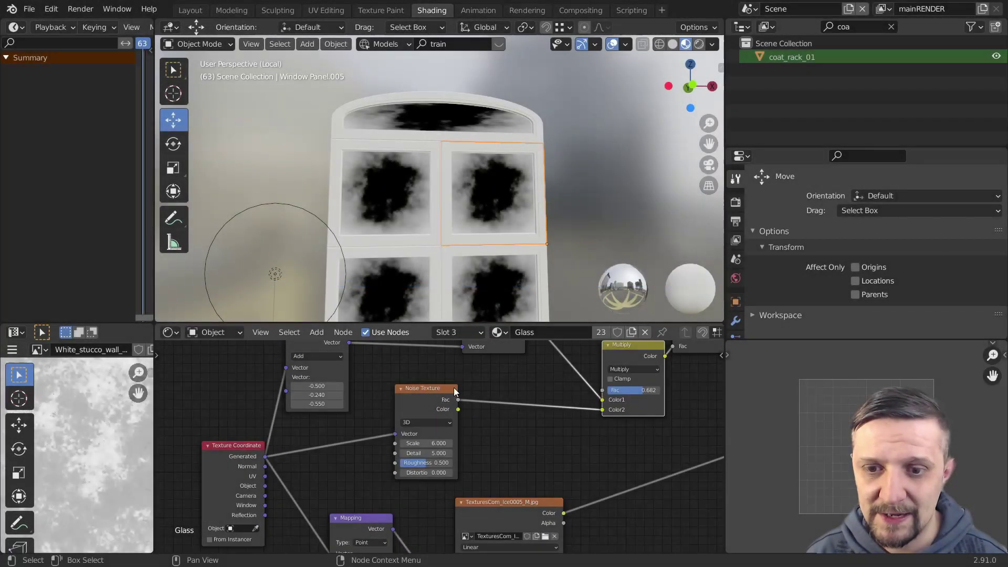
{"action": "left_click_drag", "start_coordinate": [428, 402], "coordinate": [468, 391]}
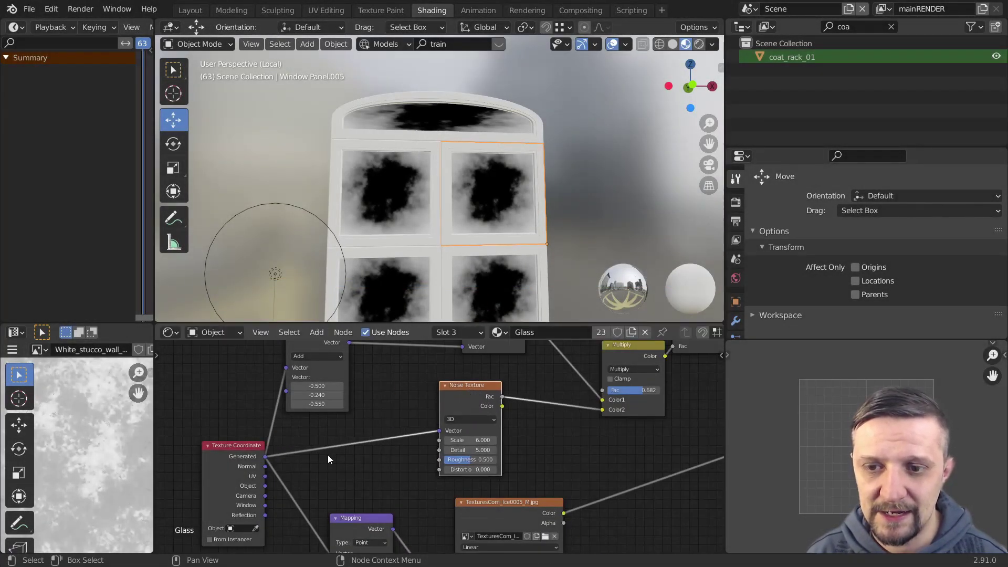
- Add a Geometry input node and place it above the Texture Coordinate node
{"action": "key", "text": "shift+a"}
{"action": "mouse_move", "coordinate": [333, 458]}
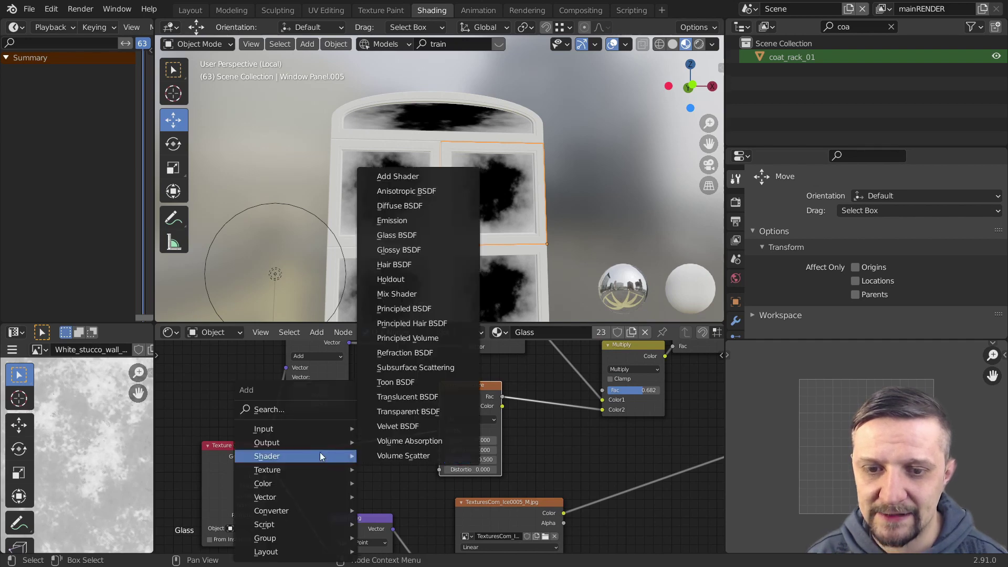
{"action": "mouse_move", "coordinate": [340, 433]}
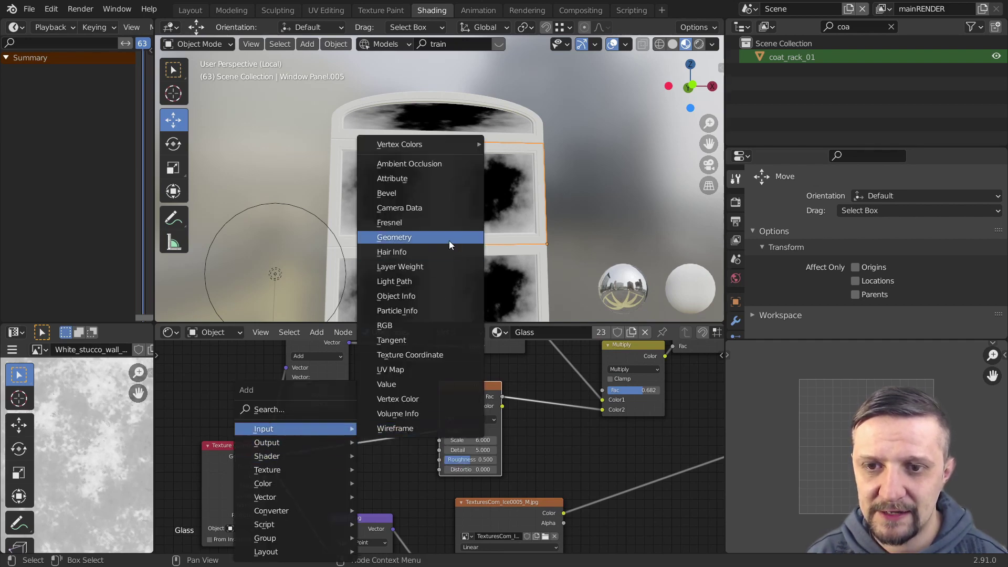
{"action": "left_click", "coordinate": [424, 240]}
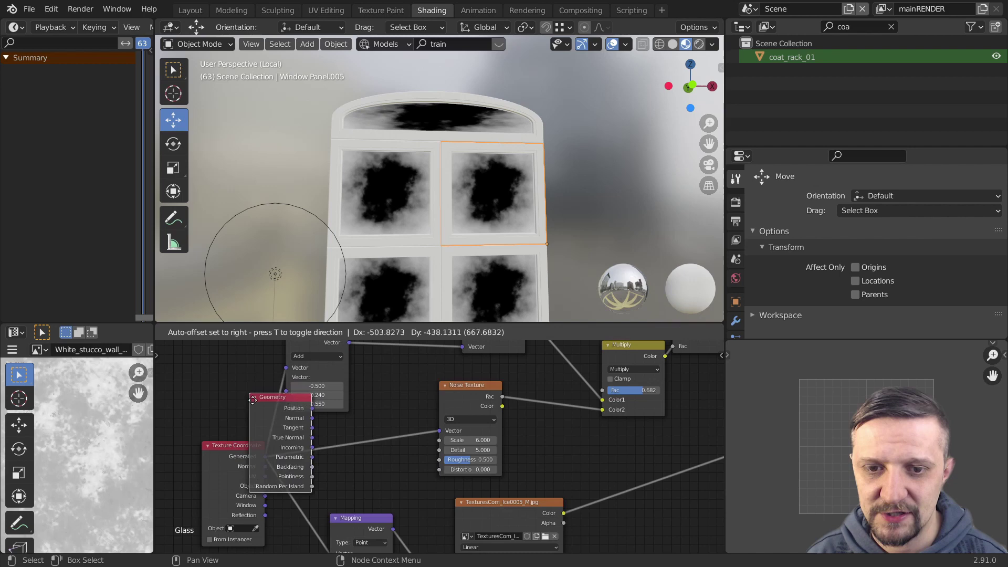
{"action": "left_click", "coordinate": [199, 347]}
- Try driving the Noise Texture's Vector with Object coordinates and compare the frost pattern across the panels
{"action": "left_click_drag", "start_coordinate": [266, 487], "coordinate": [440, 431]}
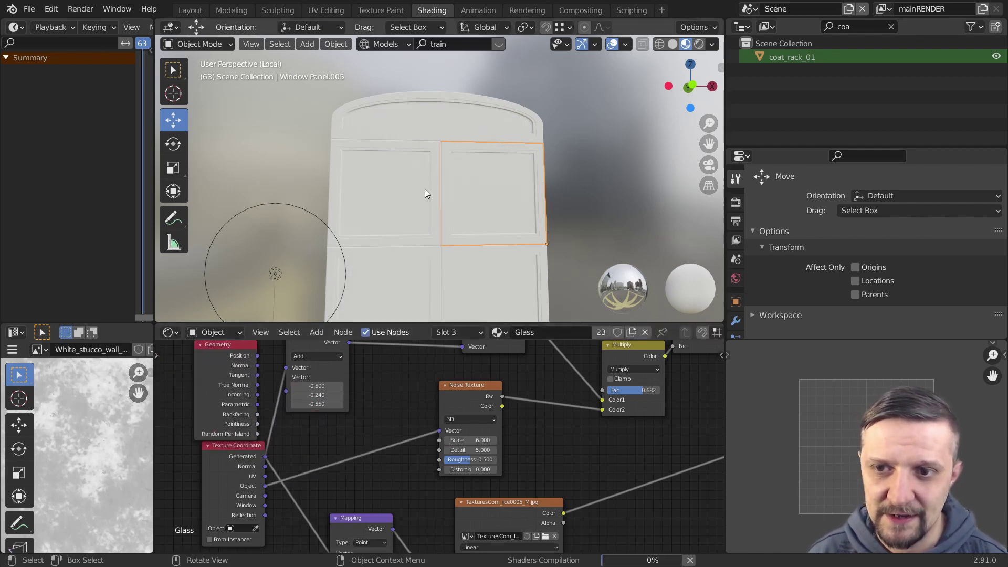
{"action": "middle_click_drag", "start_coordinate": [525, 228], "coordinate": [533, 197], "text": "shift"}
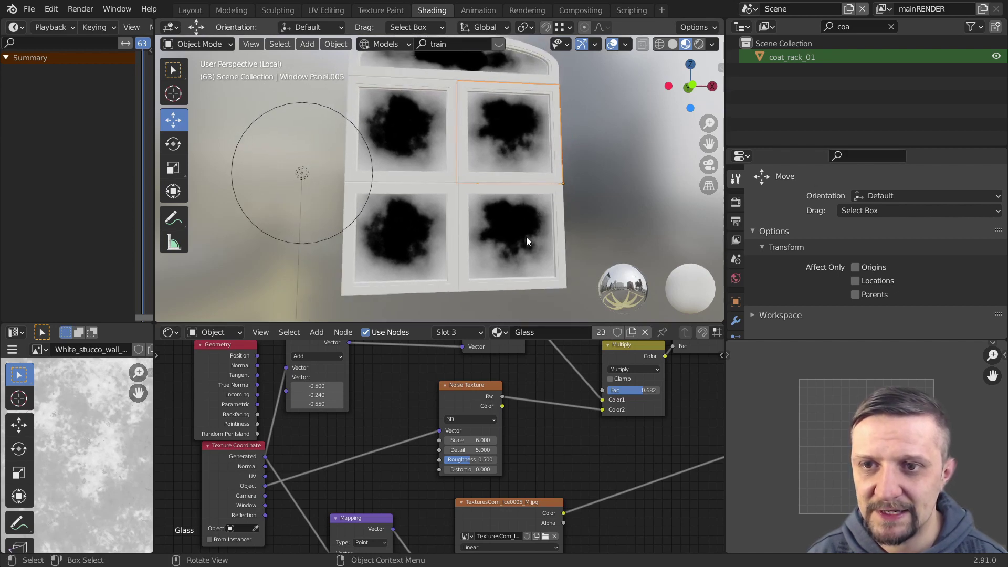
- Connect the Geometry node's Position output to the Noise Texture's Vector and check the frost on each panel
{"action": "left_click_drag", "start_coordinate": [258, 356], "coordinate": [280, 378]}
{"action": "left_click_drag", "start_coordinate": [375, 450], "coordinate": [440, 431]}
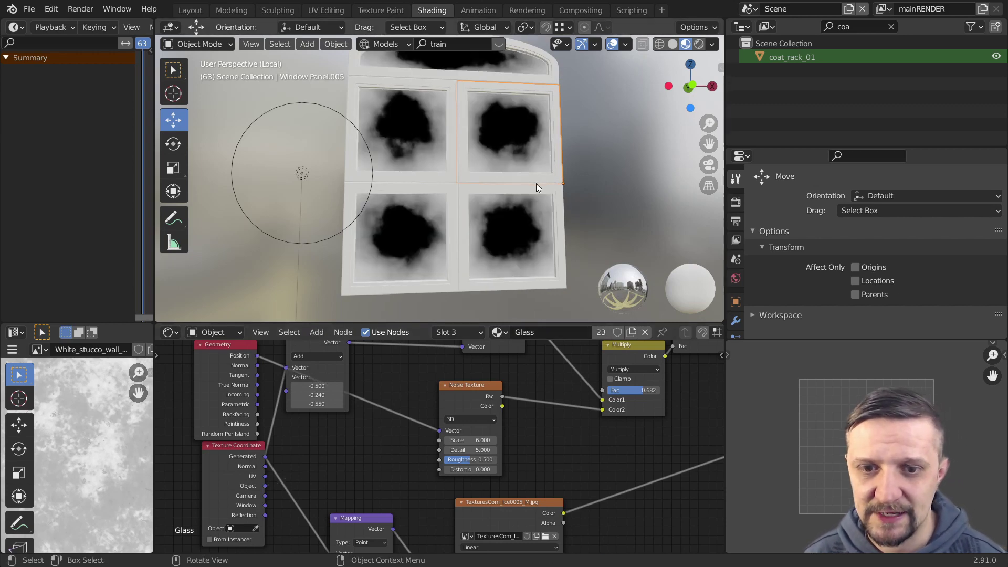
{"action": "mouse_move", "coordinate": [547, 180]}
{"action": "middle_mouse_down"}
{"action": "mouse_move", "coordinate": [531, 196]}
{"action": "mouse_move", "coordinate": [534, 164]}
{"action": "mouse_move", "coordinate": [531, 187]}
{"action": "middle_mouse_up"}
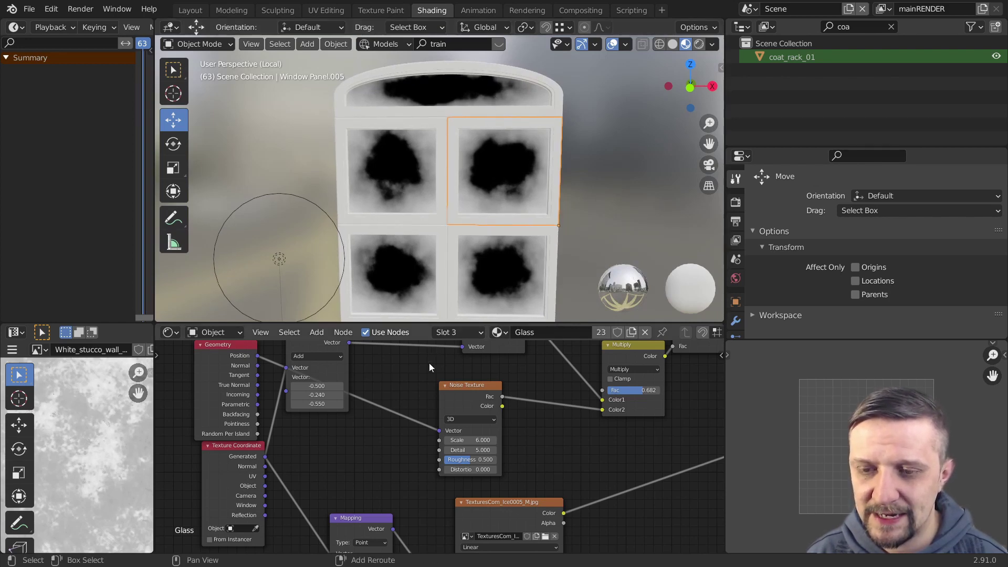
- Add a Math node beside the Noise Texture and set its operation to Subtract
{"action": "scroll", "coordinate": [401, 159], "scroll_direction": "up", "scroll_amount": 4}
{"action": "scroll", "coordinate": [463, 435], "scroll_direction": "down", "scroll_amount": 2}
{"action": "key", "text": "shift+a"}
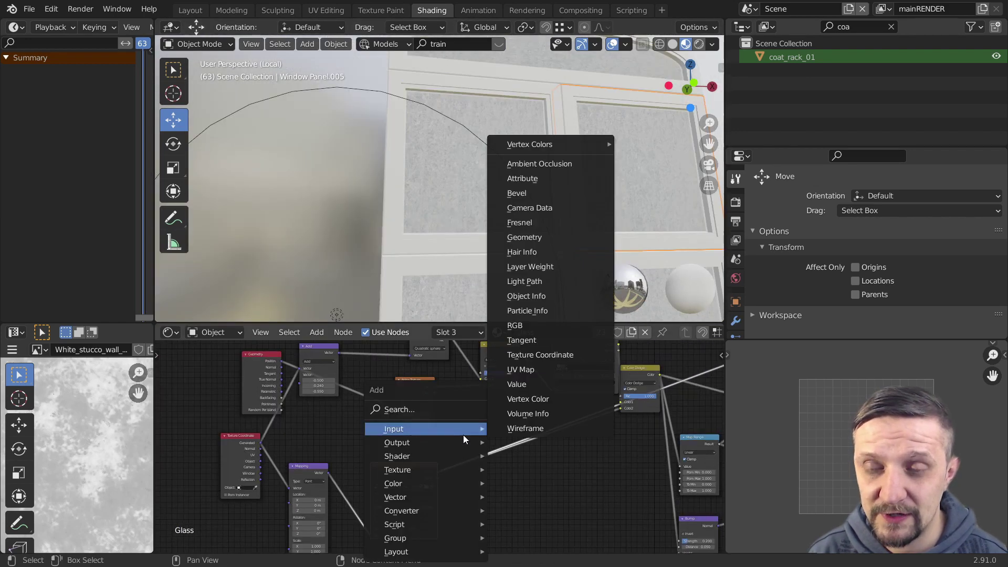
{"action": "type", "text": "mat"}
{"action": "left_click", "coordinate": [457, 441]}
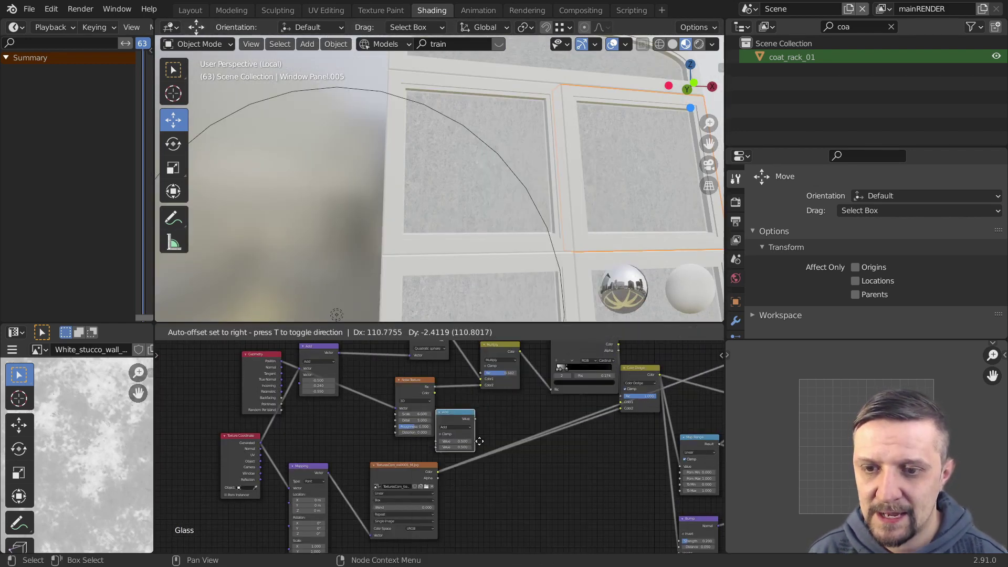
{"action": "left_click", "coordinate": [484, 424]}
{"action": "scroll", "coordinate": [483, 424], "scroll_direction": "up", "scroll_amount": 2}
{"action": "left_click", "coordinate": [485, 410]}
{"action": "left_click", "coordinate": [486, 422]}
{"action": "middle_click_drag", "start_coordinate": [544, 421], "coordinate": [568, 421]}
- Subtract the ice texture's Color from the noise Fac and feed the result into the ColorRamp's Fac
{"action": "left_click_drag", "start_coordinate": [447, 374], "coordinate": [484, 429]}
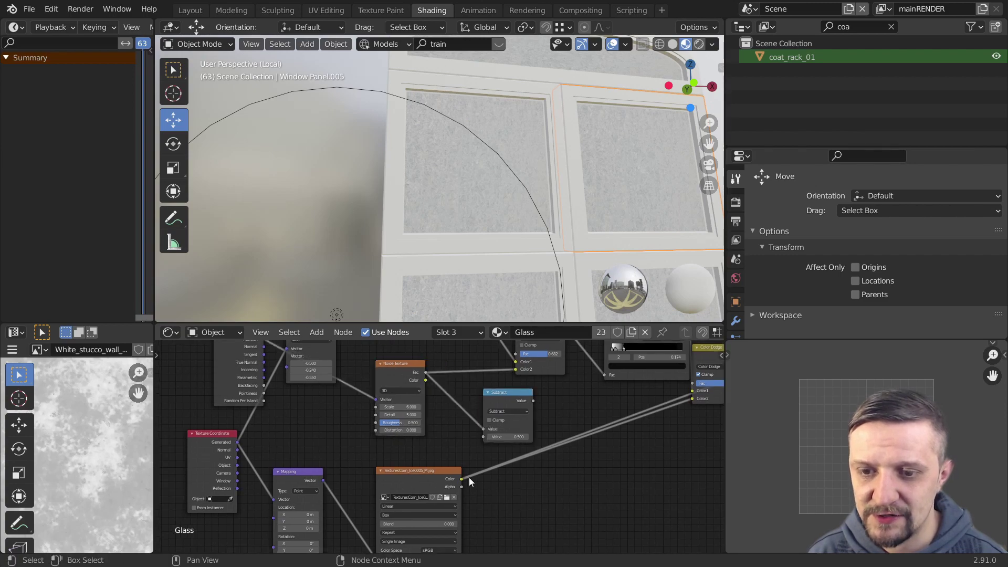
{"action": "left_click_drag", "start_coordinate": [461, 479], "coordinate": [483, 437]}
{"action": "left_click_drag", "start_coordinate": [533, 400], "coordinate": [604, 375]}
{"action": "scroll", "coordinate": [522, 204], "scroll_direction": "up", "scroll_amount": 4}
{"action": "middle_click_drag", "start_coordinate": [494, 223], "coordinate": [476, 224]}
{"action": "scroll", "coordinate": [463, 192], "scroll_direction": "up", "scroll_amount": 2}
{"action": "scroll", "coordinate": [383, 215], "scroll_direction": "down", "scroll_amount": 3}
{"action": "scroll", "coordinate": [391, 206], "scroll_direction": "up", "scroll_amount": 1}
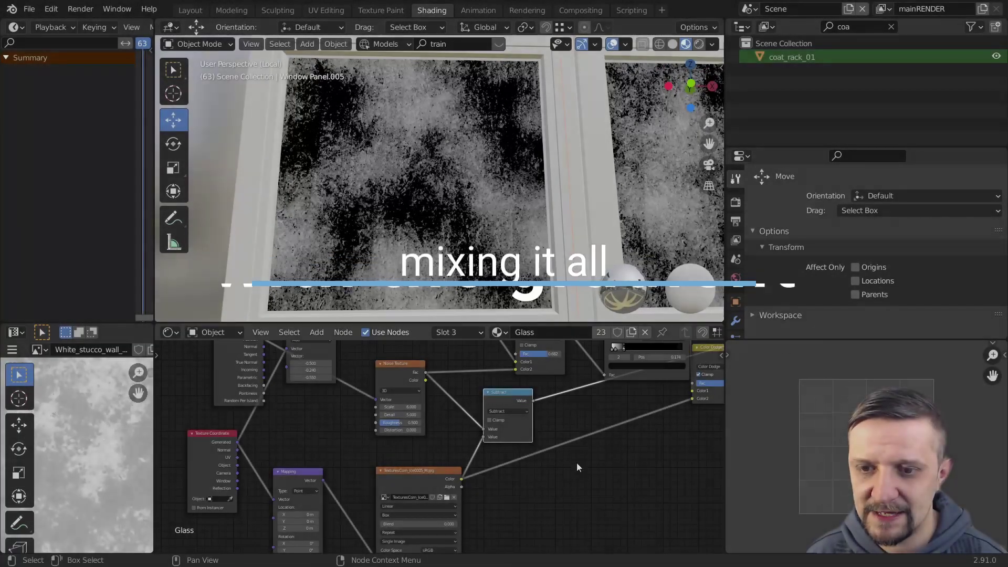
- Connect the Subtract value to the Multiply node's Color2 and route the Multiply output into the ColorRamp
{"action": "middle_click_drag", "start_coordinate": [576, 462], "coordinate": [480, 463]}
{"action": "left_click_drag", "start_coordinate": [456, 385], "coordinate": [485, 381]}
{"action": "left_click_drag", "start_coordinate": [420, 457], "coordinate": [441, 429]}
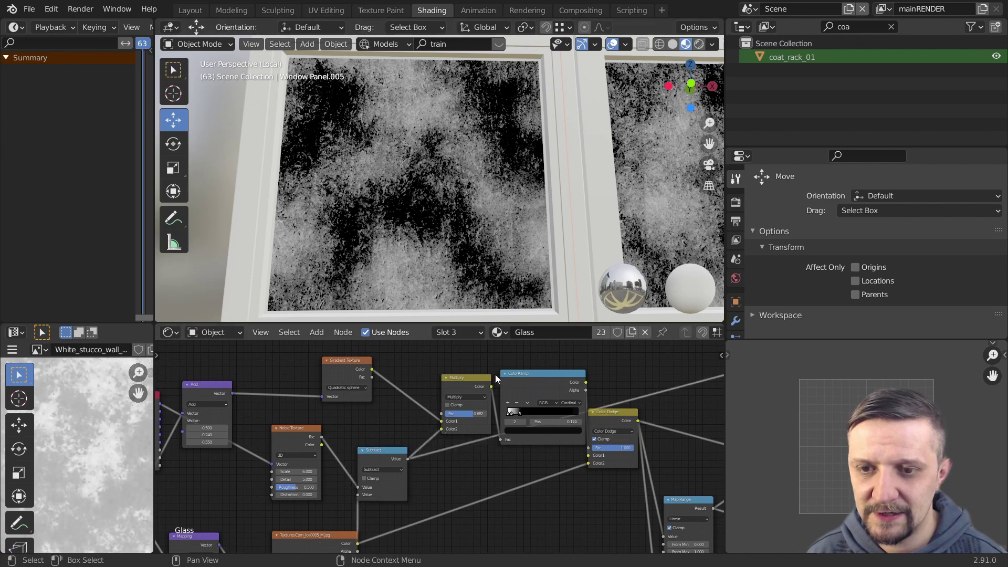
- Preview the Multiply and ColorRamp outputs and examine the mixed frost pattern on several panels up close
{"action": "left_click", "coordinate": [474, 378], "text": "ctrl+shift"}
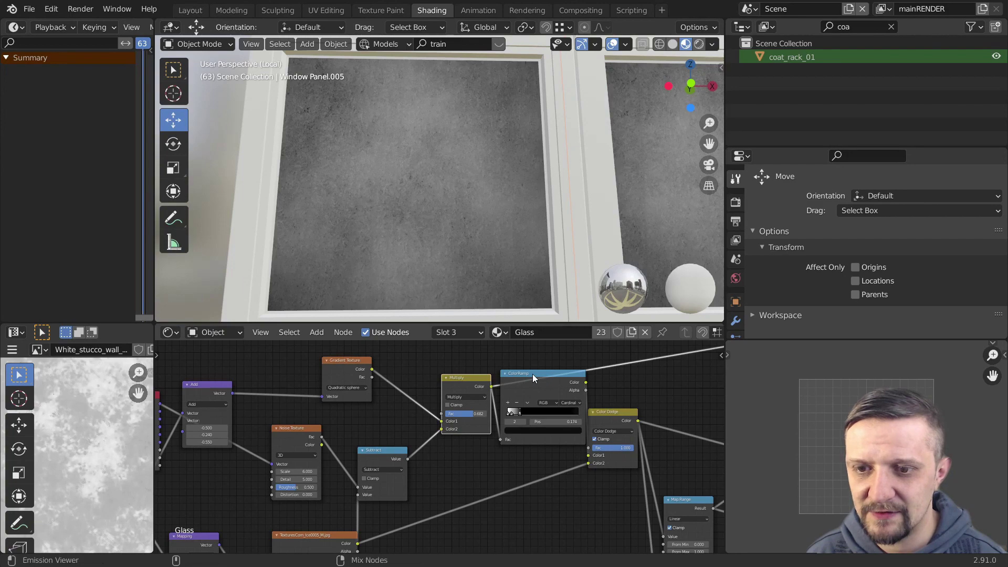
{"action": "left_click", "coordinate": [532, 374], "text": "ctrl+shift"}
{"action": "scroll", "coordinate": [418, 203], "scroll_direction": "down", "scroll_amount": 2}
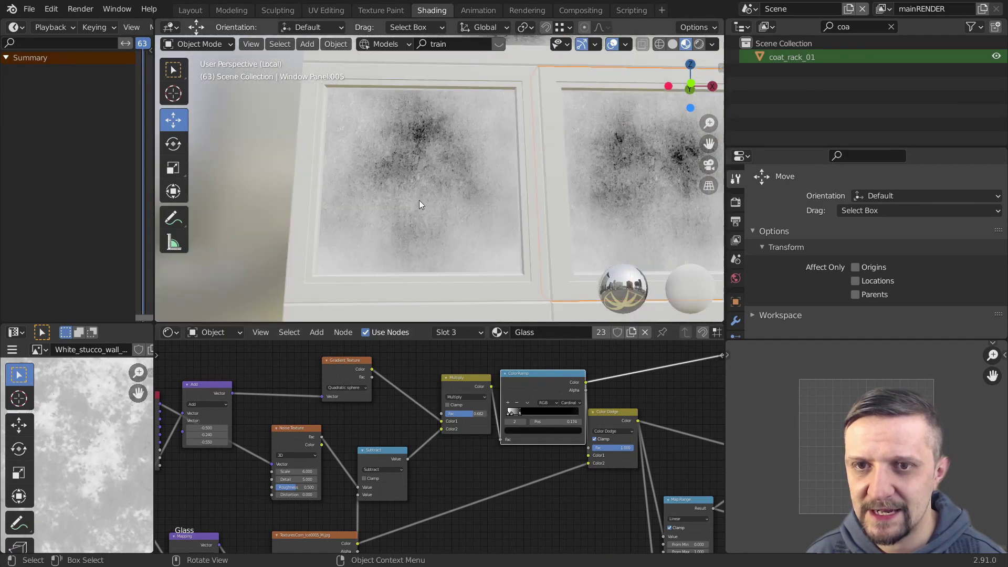
{"action": "middle_click_drag", "start_coordinate": [419, 200], "coordinate": [455, 199]}
{"action": "middle_click_drag", "start_coordinate": [576, 189], "coordinate": [379, 108], "text": "shift"}
{"action": "scroll", "coordinate": [381, 124], "scroll_direction": "down", "scroll_amount": 6}
{"action": "middle_click_drag", "start_coordinate": [389, 258], "coordinate": [436, 131], "text": "shift"}
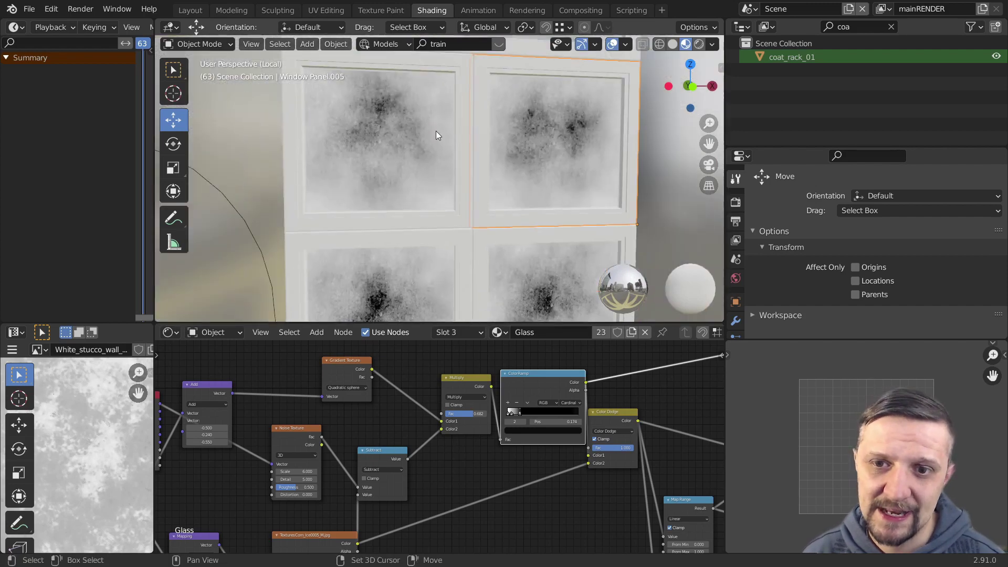
{"action": "scroll", "coordinate": [483, 158], "scroll_direction": "up", "scroll_amount": 3}
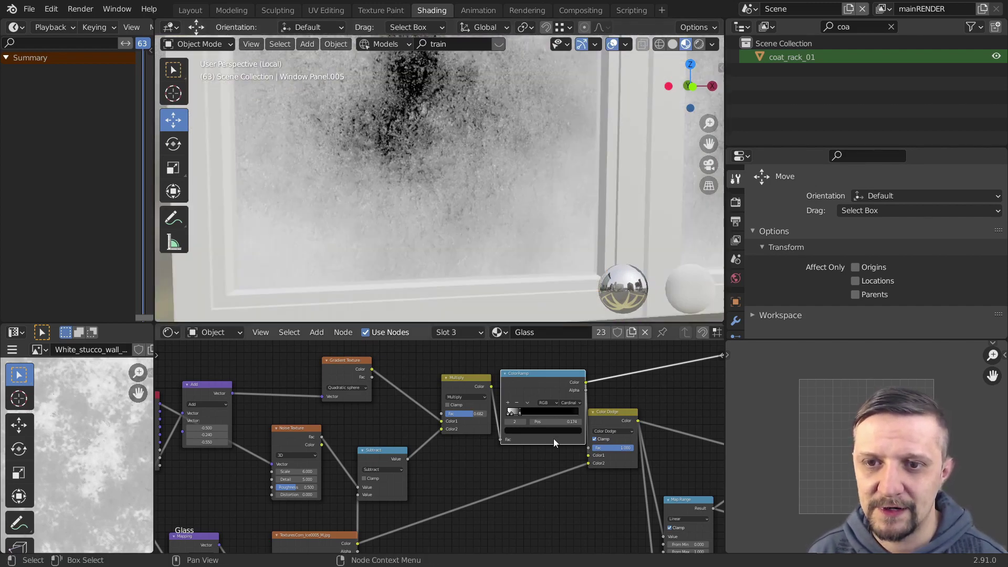
{"action": "scroll", "coordinate": [470, 147], "scroll_direction": "up", "scroll_amount": 4}
{"action": "scroll", "coordinate": [518, 415], "scroll_direction": "up", "scroll_amount": 3}
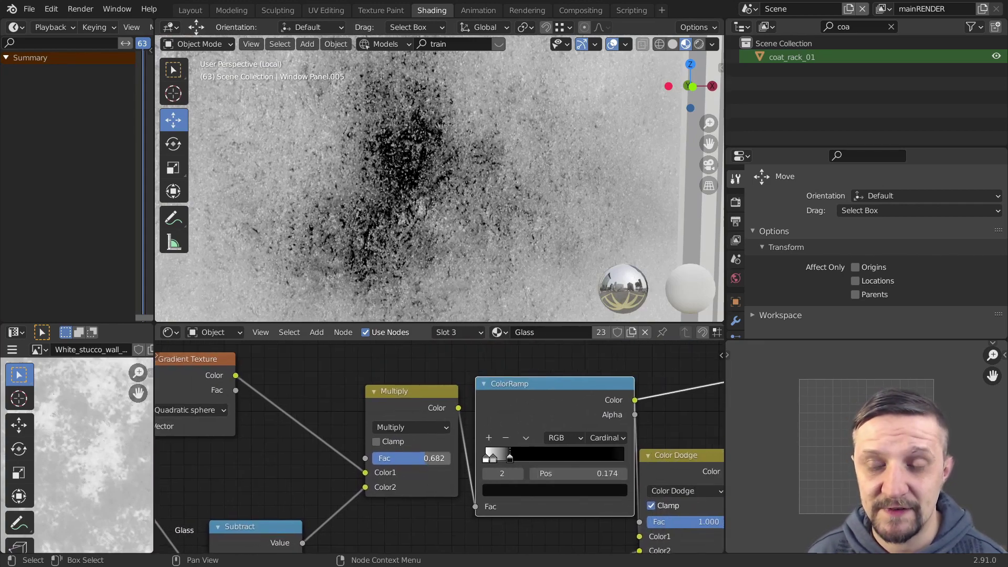
- Set the Multiply node's factor to 0.513 and check the frost mask on the window panels
{"action": "mouse_move", "coordinate": [425, 458]}
{"action": "left_mouse_down"}
{"action": "mouse_move", "coordinate": [442, 459]}
{"action": "mouse_move", "coordinate": [412, 458]}
{"action": "left_mouse_up"}
{"action": "scroll", "coordinate": [494, 231], "scroll_direction": "down", "scroll_amount": 12}
{"action": "middle_click_drag", "start_coordinate": [546, 176], "coordinate": [515, 184], "text": "shift"}
{"action": "scroll", "coordinate": [493, 142], "scroll_direction": "up", "scroll_amount": 4}
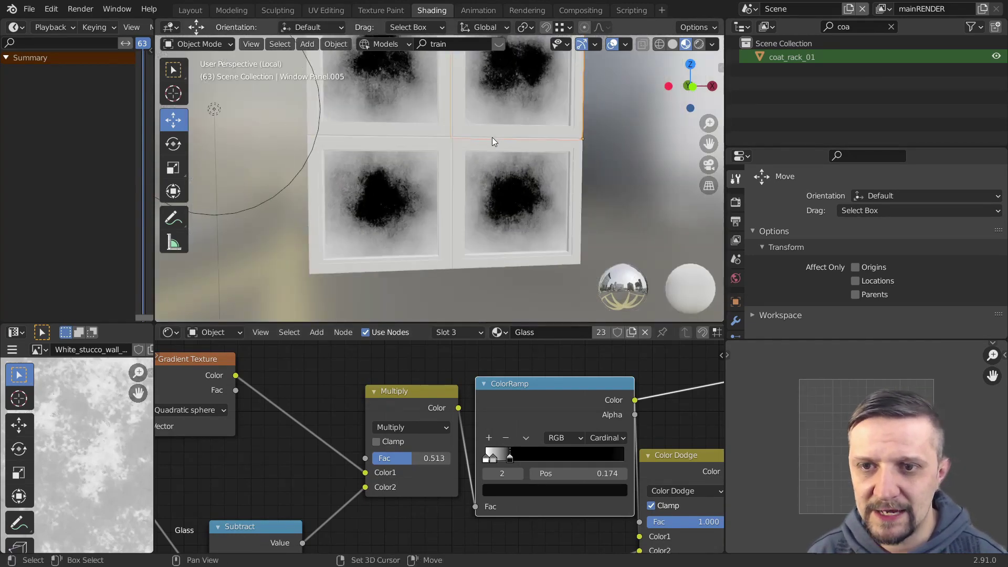
{"action": "middle_click_drag", "start_coordinate": [493, 139], "coordinate": [476, 208], "text": "shift"}
{"action": "scroll", "coordinate": [546, 458], "scroll_direction": "up", "scroll_amount": 6}
- Move ColorRamp stop 2 to position 0.132 and set the Multiply factor to 0.565 to refine the frost edge
{"action": "left_click_drag", "start_coordinate": [550, 465], "coordinate": [543, 465]}
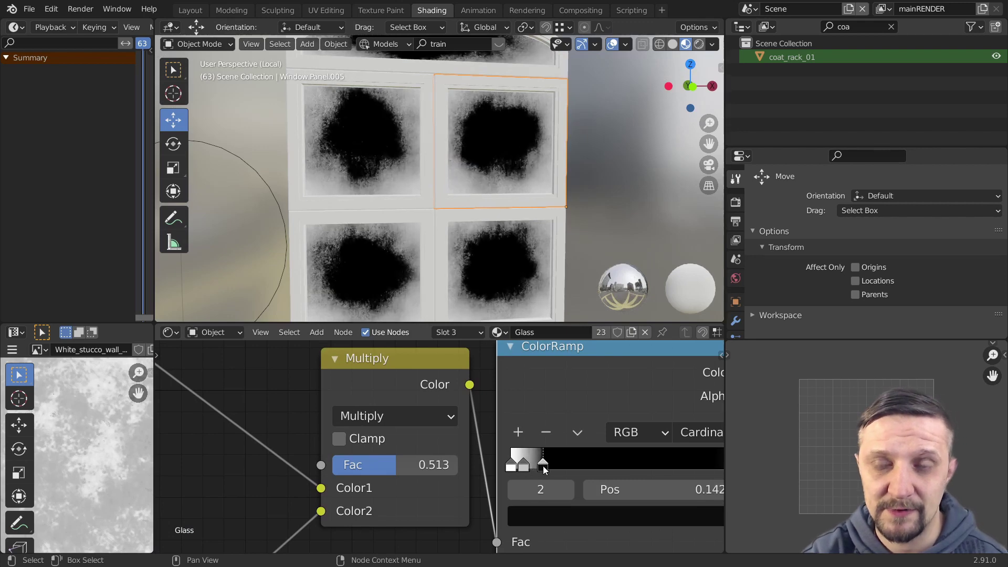
{"action": "scroll", "coordinate": [512, 247], "scroll_direction": "up", "scroll_amount": 4}
{"action": "middle_click_drag", "start_coordinate": [519, 200], "coordinate": [540, 315], "text": "shift"}
{"action": "left_click_drag", "start_coordinate": [523, 465], "coordinate": [527, 467]}
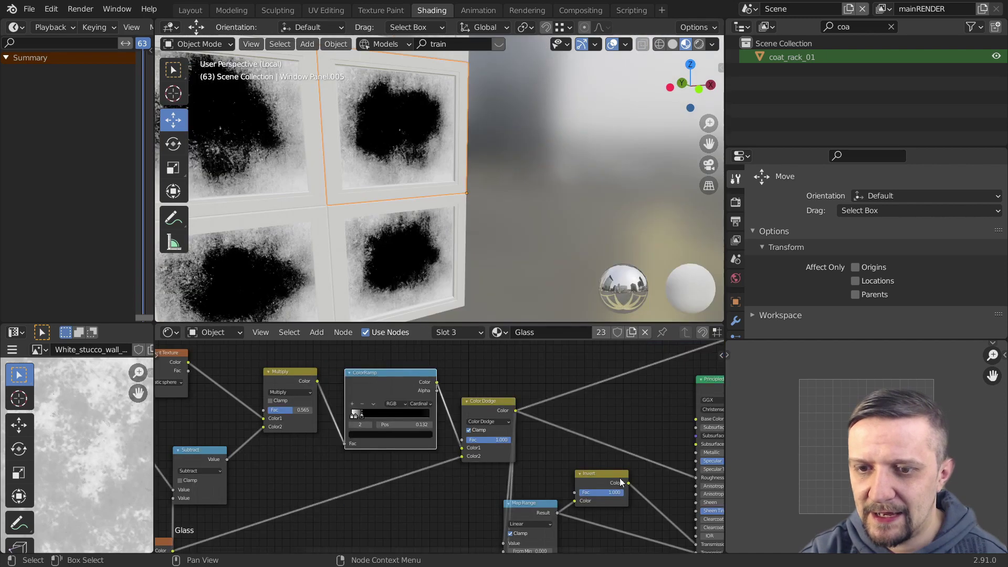
- Rearrange the Invert and Map Range nodes between the Color Dodge and Principled BSDF nodes
{"action": "middle_click_drag", "start_coordinate": [620, 478], "coordinate": [582, 420]}
{"action": "left_click_drag", "start_coordinate": [574, 415], "coordinate": [614, 418]}
{"action": "left_click_drag", "start_coordinate": [491, 446], "coordinate": [528, 401]}
{"action": "scroll", "coordinate": [528, 401], "scroll_direction": "up", "scroll_amount": 1}
{"action": "middle_click_drag", "start_coordinate": [537, 395], "coordinate": [523, 424]}
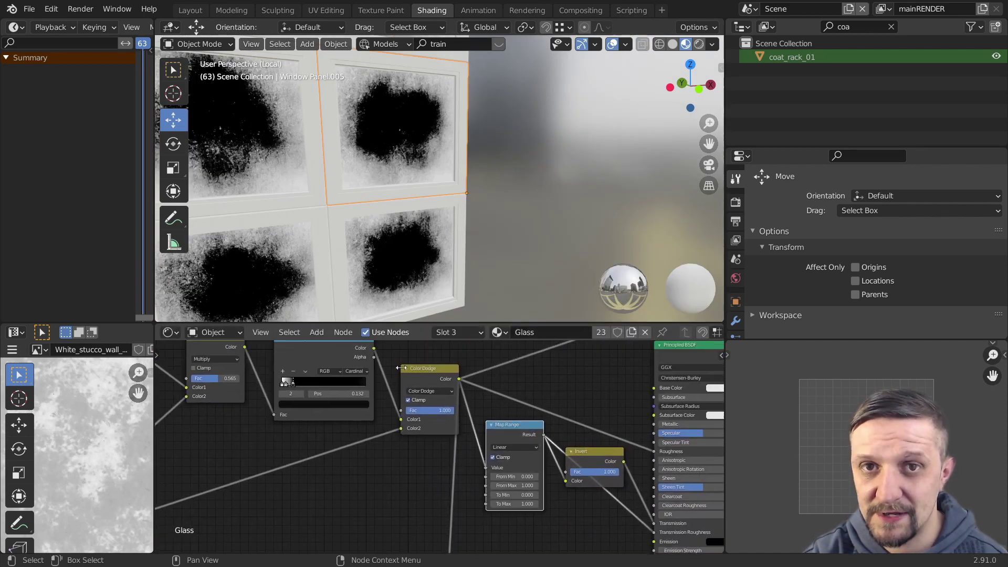
- Try to connect the Principled BSDF output directly to the Material Output
{"action": "scroll", "coordinate": [467, 351], "scroll_direction": "down", "scroll_amount": 5}
{"action": "middle_click_drag", "start_coordinate": [692, 370], "coordinate": [490, 463]}
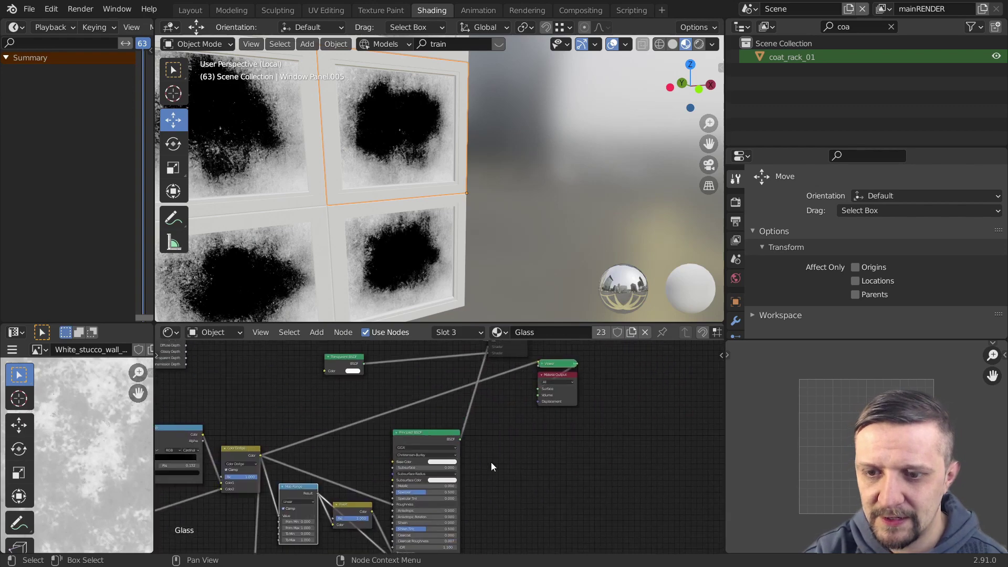
{"action": "left_click_drag", "start_coordinate": [460, 439], "coordinate": [536, 399]}
- Connect the ColorRamp's Color to the Map Range's Value and preview the Map Range output
{"action": "mouse_move", "coordinate": [276, 479]}
{"action": "middle_mouse_down"}
{"action": "mouse_move", "coordinate": [361, 389]}
{"action": "mouse_move", "coordinate": [398, 420]}
{"action": "middle_mouse_up"}
{"action": "scroll", "coordinate": [362, 389], "scroll_direction": "up", "scroll_amount": 6}
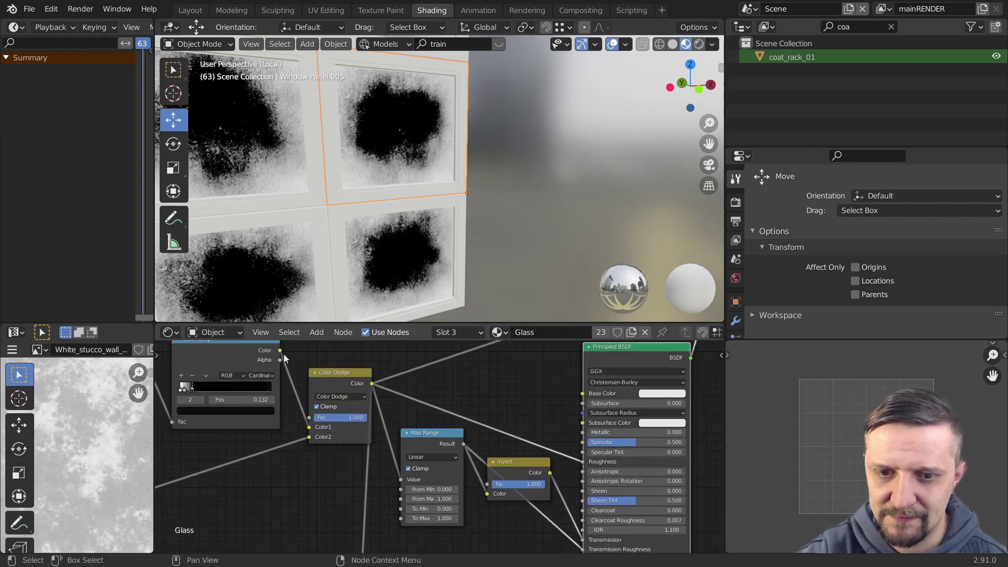
{"action": "scroll", "coordinate": [315, 399], "scroll_direction": "down", "scroll_amount": 1}
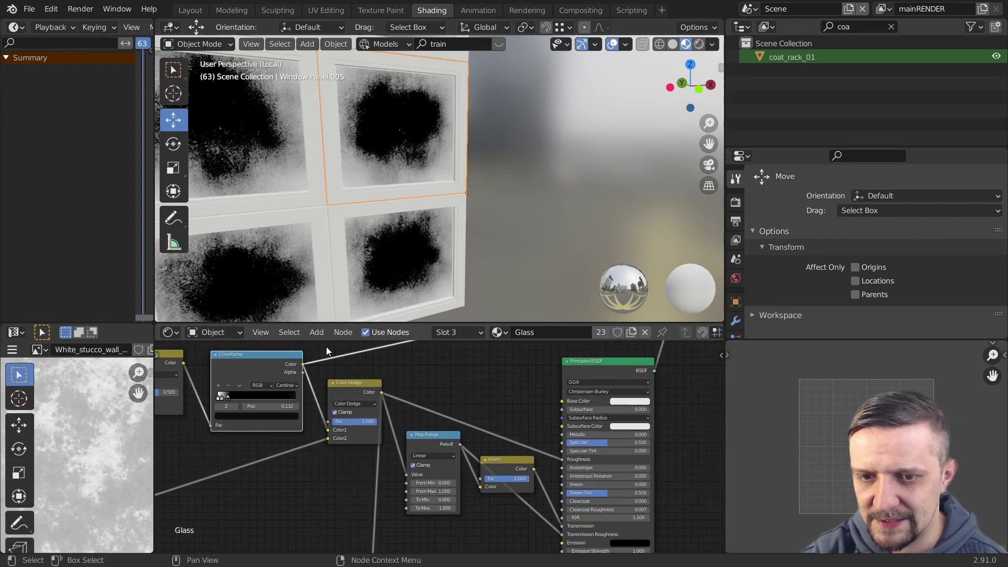
{"action": "left_click_drag", "start_coordinate": [502, 464], "coordinate": [507, 460]}
{"action": "scroll", "coordinate": [362, 389], "scroll_direction": "down", "scroll_amount": 2}
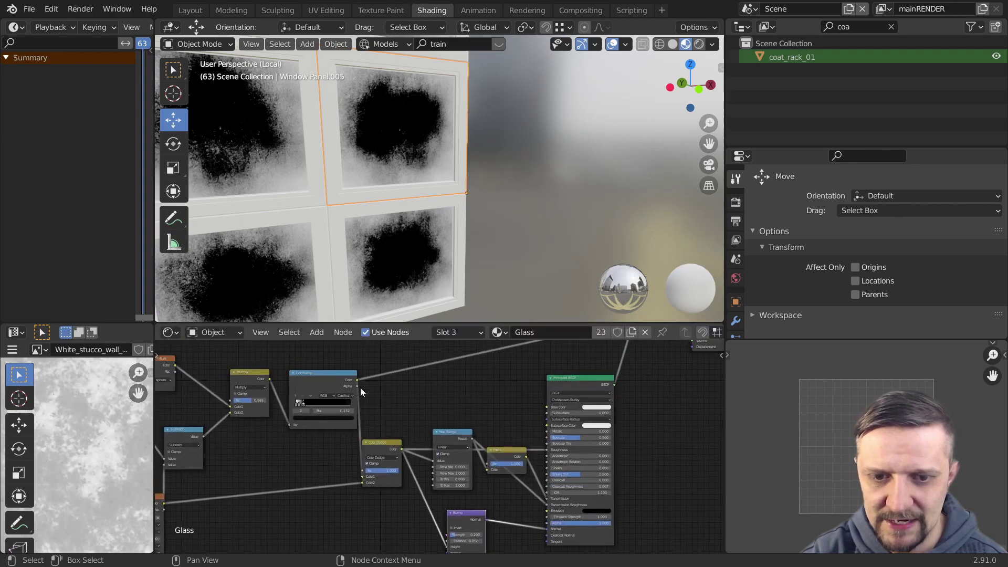
{"action": "left_click_drag", "start_coordinate": [446, 454], "coordinate": [447, 455]}
{"action": "left_click", "coordinate": [458, 433], "text": "ctrl+shift"}
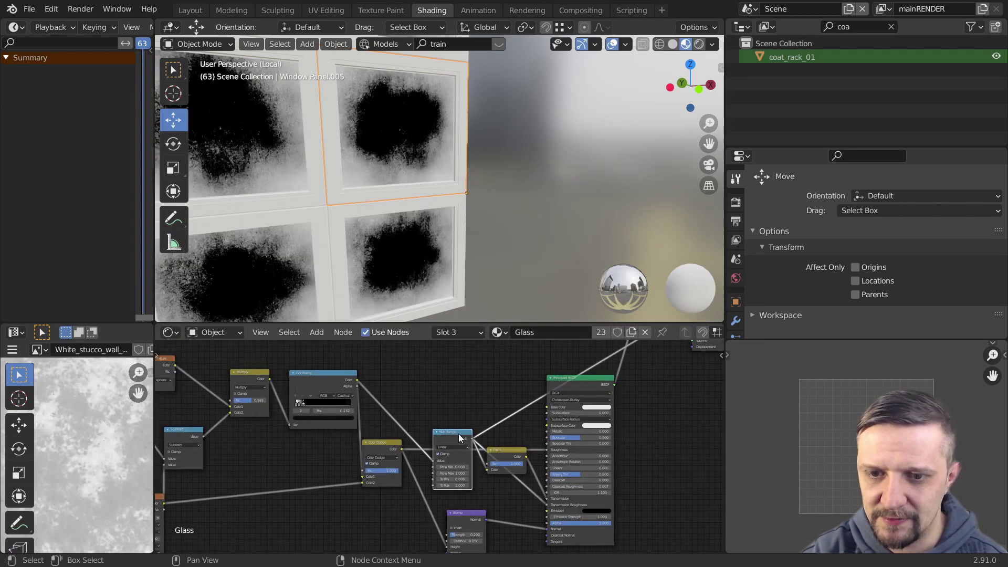
- Connect the ColorRamp's Color to the Bump node's Height in place of the Color Dodge output
{"action": "scroll", "coordinate": [515, 445], "scroll_direction": "up", "scroll_amount": 3}
{"action": "mouse_move", "coordinate": [487, 501]}
{"action": "middle_mouse_down"}
{"action": "mouse_move", "coordinate": [514, 445]}
{"action": "mouse_move", "coordinate": [539, 444]}
{"action": "mouse_move", "coordinate": [474, 501]}
{"action": "middle_mouse_up"}
{"action": "scroll", "coordinate": [512, 488], "scroll_direction": "down", "scroll_amount": 4}
{"action": "middle_click_drag", "start_coordinate": [618, 397], "coordinate": [617, 360]}
{"action": "left_click_drag", "start_coordinate": [414, 505], "coordinate": [414, 505]}
{"action": "scroll", "coordinate": [456, 519], "scroll_direction": "up", "scroll_amount": 1}
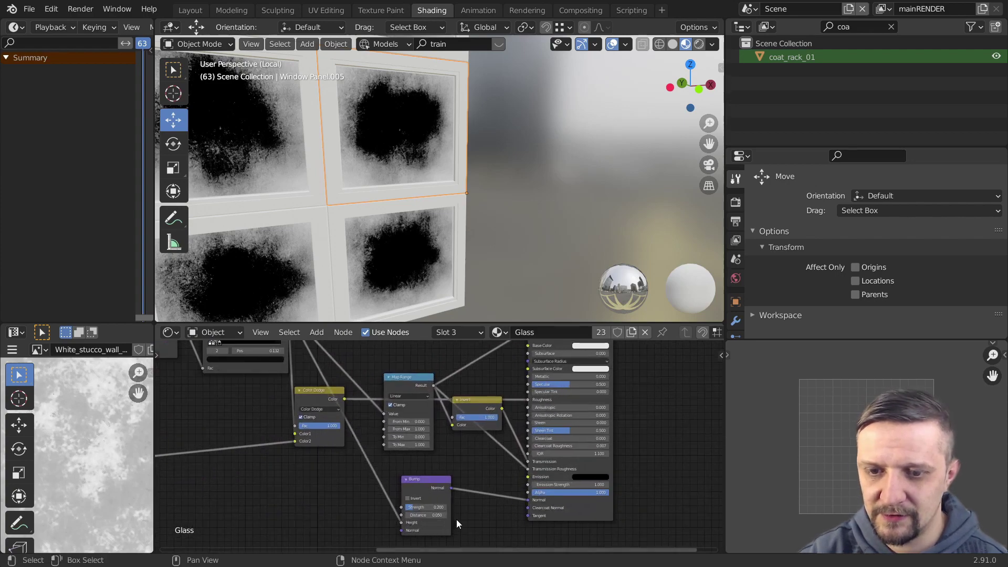
- Connect the Principled BSDF output to the Material Output's Surface
{"action": "middle_click_drag", "start_coordinate": [674, 473], "coordinate": [480, 465]}
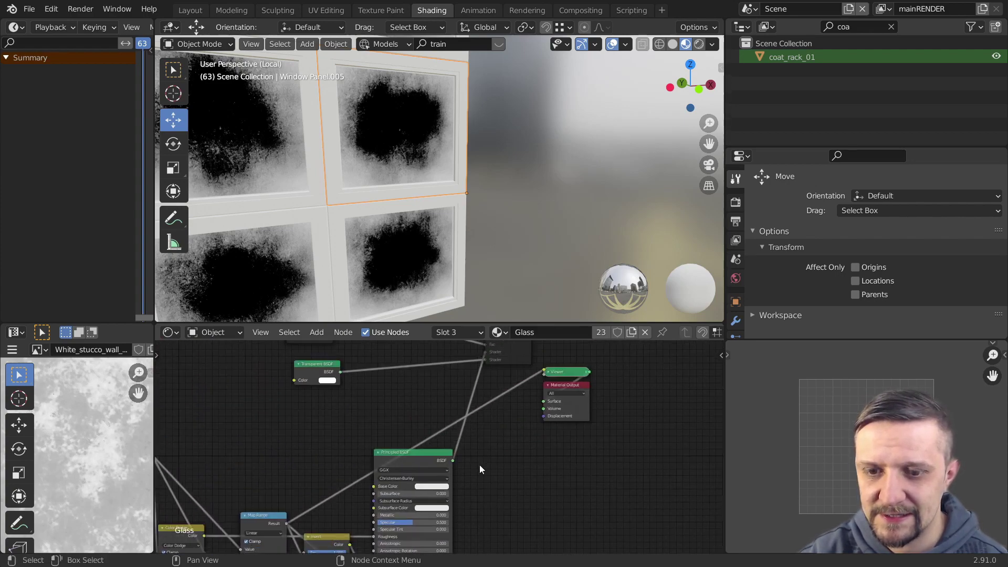
{"action": "left_click_drag", "start_coordinate": [542, 404], "coordinate": [543, 403]}
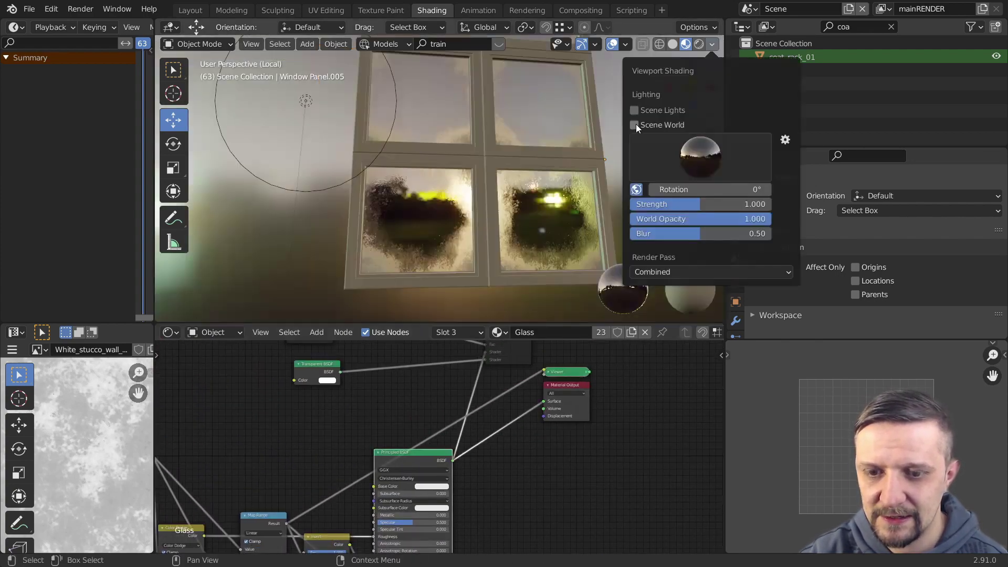
- Enable Scene World and Scene Lights in the viewport shading and view the frosted glass
{"action": "left_click", "coordinate": [636, 124]}
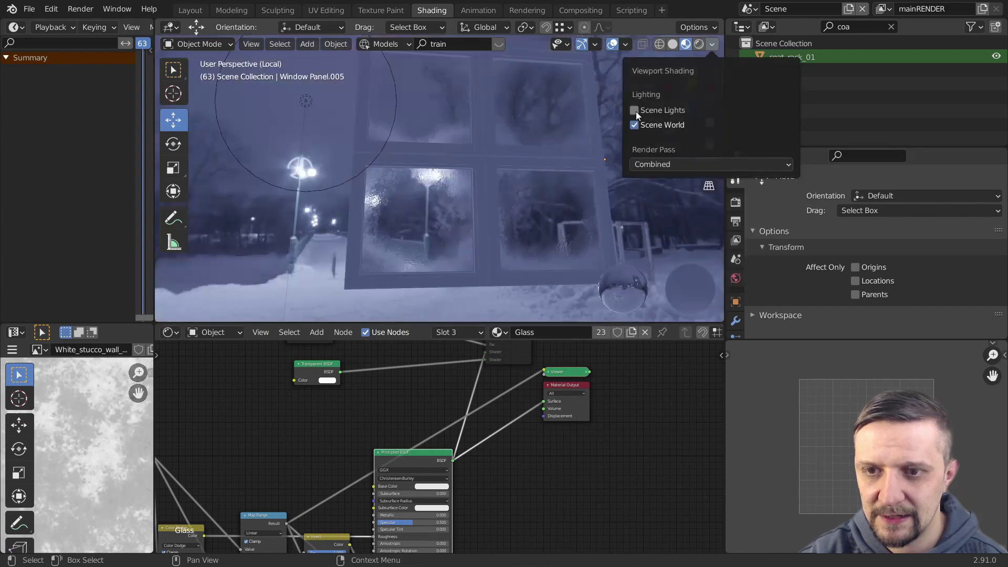
{"action": "left_click", "coordinate": [636, 111]}
{"action": "mouse_move", "coordinate": [617, 179]}
{"action": "middle_mouse_down"}
{"action": "mouse_move", "coordinate": [525, 178]}
{"action": "mouse_move", "coordinate": [641, 210]}
{"action": "middle_mouse_up"}
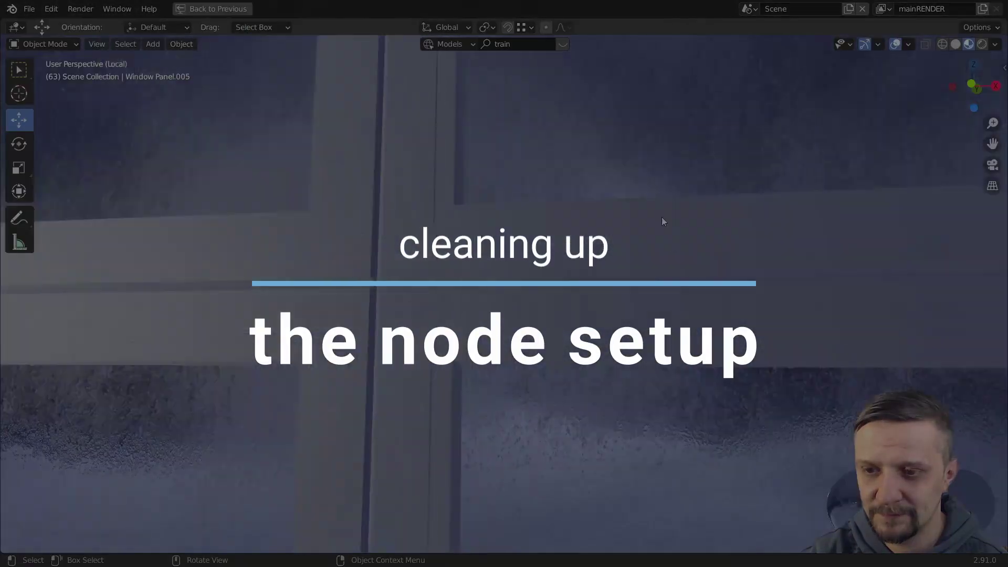
- Delete the unused Color Dodge node and move the Subtract node between the texture nodes and the Multiply node
{"action": "middle_click_drag", "start_coordinate": [667, 221], "coordinate": [621, 391]}
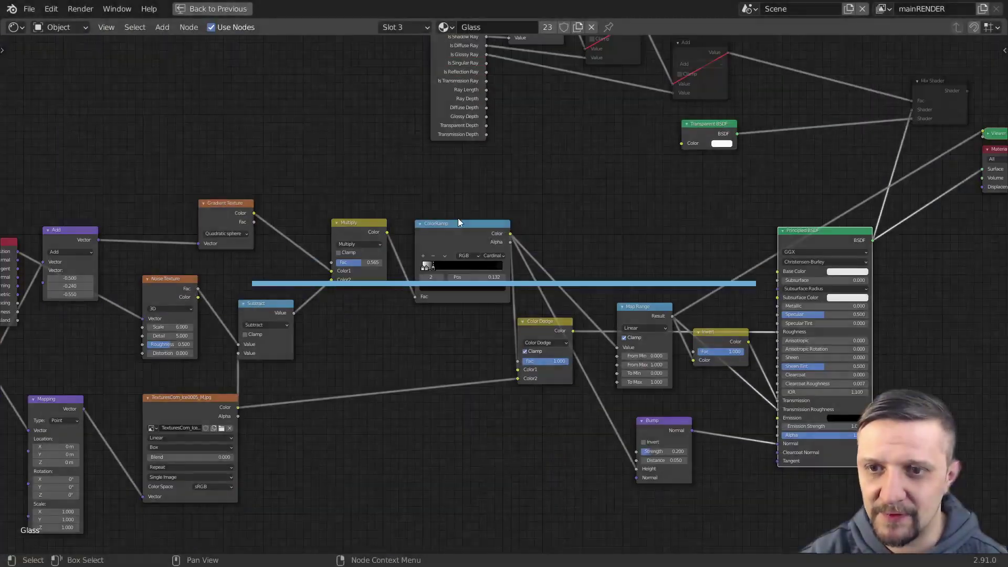
{"action": "left_click_drag", "start_coordinate": [779, 341], "coordinate": [778, 332]}
{"action": "left_click", "coordinate": [551, 375]}
{"action": "key", "text": "x"}
{"action": "middle_click_drag", "start_coordinate": [479, 208], "coordinate": [461, 176]}
{"action": "left_click_drag", "start_coordinate": [462, 175], "coordinate": [503, 254]}
{"action": "scroll", "coordinate": [503, 284], "scroll_direction": "down", "scroll_amount": 3}
{"action": "middle_click_drag", "start_coordinate": [486, 345], "coordinate": [594, 369]}
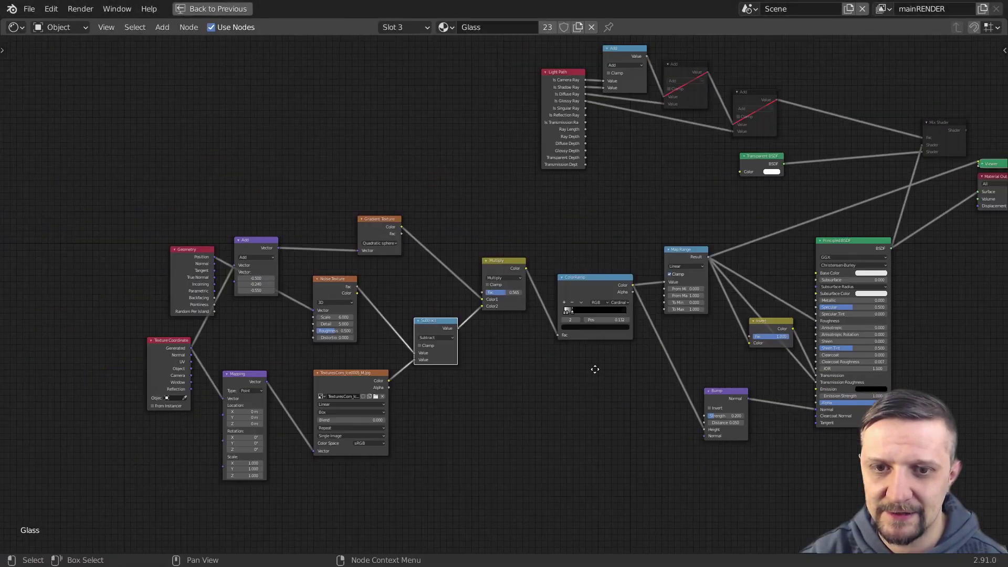
- Gather the Geometry, Add, Gradient Texture, Noise Texture and Multiply nodes into one frame labelled "gradient and noise"
{"action": "mouse_move", "coordinate": [189, 242]}
{"action": "left_mouse_down"}
{"action": "mouse_move", "coordinate": [173, 195]}
{"action": "mouse_move", "coordinate": [266, 288]}
{"action": "left_mouse_up"}
{"action": "left_click_drag", "start_coordinate": [513, 357], "coordinate": [279, 188]}
{"action": "key", "text": "n"}
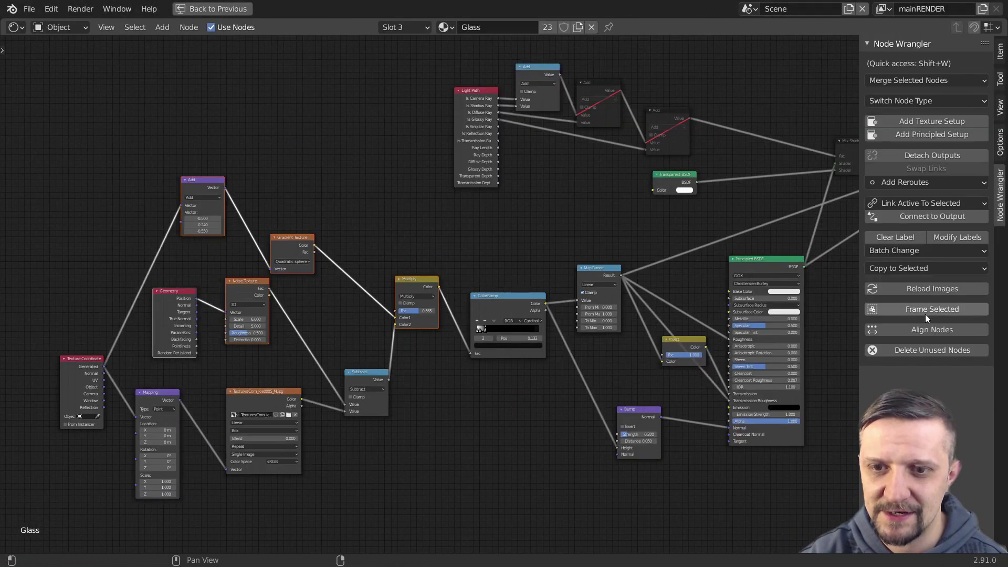
{"action": "left_click", "coordinate": [926, 311]}
{"action": "scroll", "coordinate": [429, 293], "scroll_direction": "up", "scroll_amount": 2}
{"action": "right_click", "coordinate": [478, 160]}
{"action": "left_click", "coordinate": [478, 175]}
{"action": "key", "text": "Return"}
- Move the Texture Coordinate node clear of the others and frame the Mapping and ice image texture nodes as "PHOTO TEXTURE"
{"action": "left_click_drag", "start_coordinate": [208, 401], "coordinate": [159, 392]}
{"action": "middle_click_drag", "start_coordinate": [315, 457], "coordinate": [268, 247]}
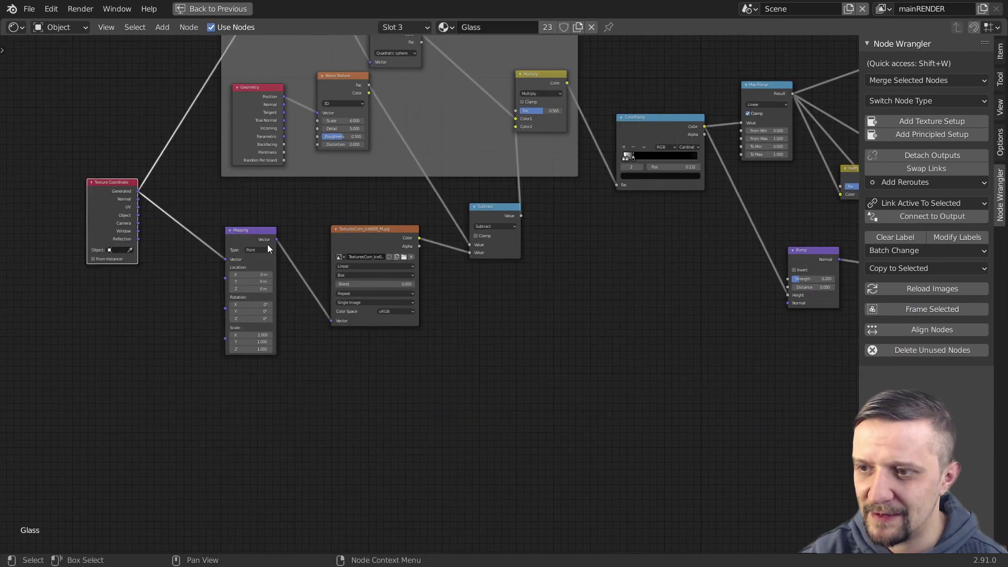
{"action": "left_click_drag", "start_coordinate": [499, 245], "coordinate": [476, 226]}
{"action": "left_click_drag", "start_coordinate": [536, 427], "coordinate": [232, 279]}
{"action": "right_click", "coordinate": [397, 259]}
{"action": "key", "text": "shift+p"}
{"action": "key", "text": "F2"}
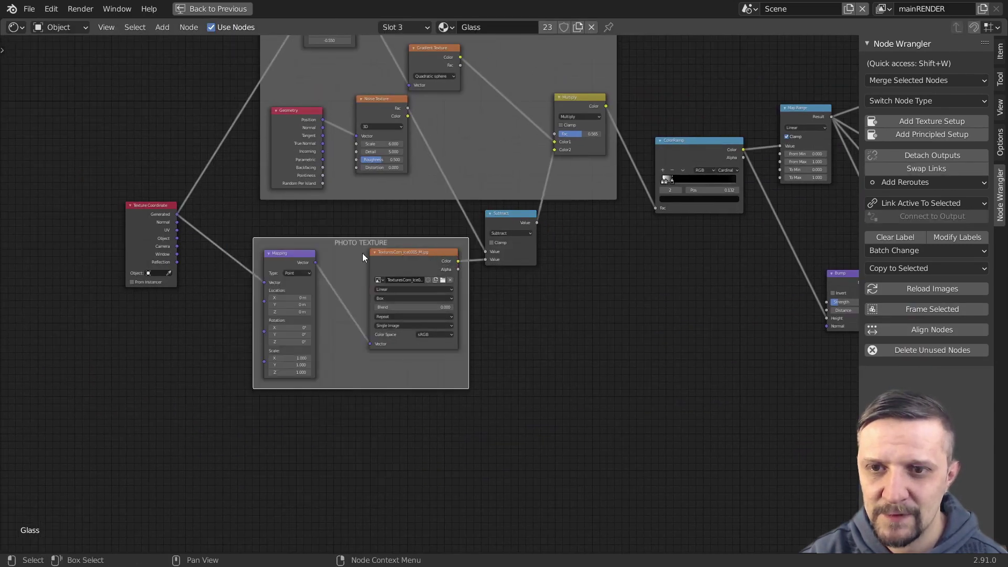
- Frame the Light Path, Add, Transparent BSDF and Mix Shader nodes together and label the frame "light path hack"
{"action": "scroll", "coordinate": [362, 253], "scroll_direction": "down", "scroll_amount": 3}
{"action": "middle_click_drag", "start_coordinate": [683, 87], "coordinate": [417, 301]}
{"action": "middle_click_drag", "start_coordinate": [598, 293], "coordinate": [647, 309]}
{"action": "left_click_drag", "start_coordinate": [746, 329], "coordinate": [399, 184]}
{"action": "left_click_drag", "start_coordinate": [464, 223], "coordinate": [402, 131]}
{"action": "key", "text": "shift+p"}
{"action": "key", "text": "F2"}
{"action": "type", "text": "light hack"}
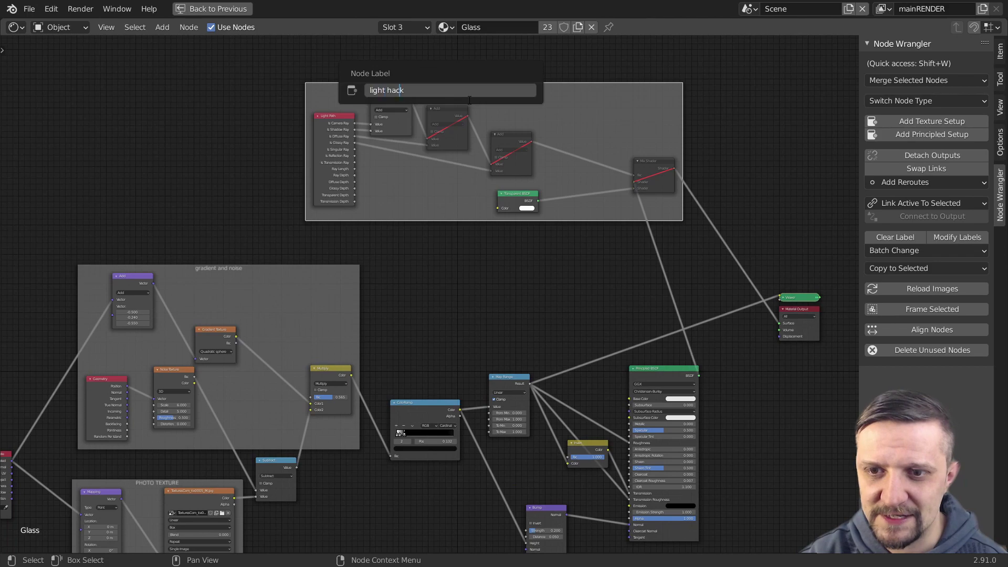
{"action": "key", "text": "Left"}
{"action": "key", "text": "Left"}
{"action": "key", "text": "Left"}
{"action": "type", "text": "path"}
{"action": "key", "text": "Return"}
- Arrange the light path hack frame above the Principled BSDF and bring the Material Output close to the Mix Shader
{"action": "scroll", "coordinate": [470, 100], "scroll_direction": "up", "scroll_amount": 2}
{"action": "middle_click_drag", "start_coordinate": [719, 392], "coordinate": [687, 171]}
{"action": "left_click_drag", "start_coordinate": [687, 171], "coordinate": [732, 147]}
{"action": "left_click_drag", "start_coordinate": [394, 202], "coordinate": [403, 221]}
{"action": "left_click_drag", "start_coordinate": [762, 294], "coordinate": [443, 254]}
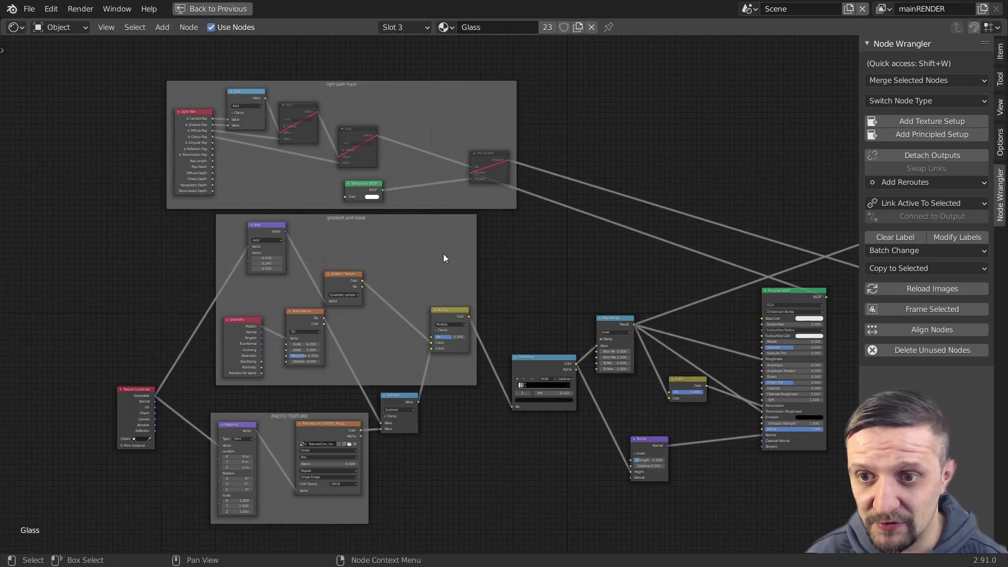
{"action": "key", "text": "g"}
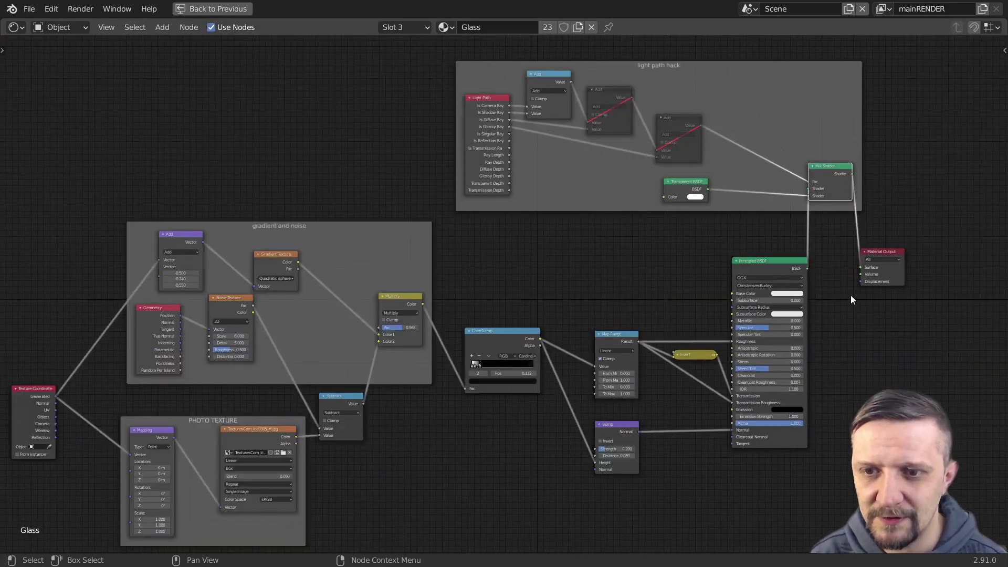
- Place the Bump node beneath Map Range and move the Invert and Principled BSDF nodes closer to them
{"action": "middle_click_drag", "start_coordinate": [854, 308], "coordinate": [905, 299]}
{"action": "scroll", "coordinate": [895, 311], "scroll_direction": "up", "scroll_amount": 1}
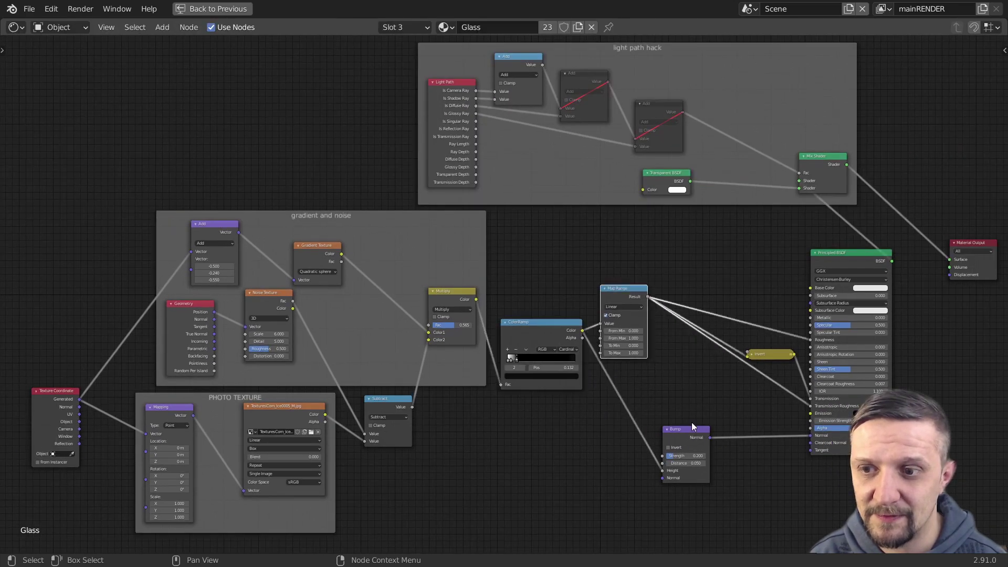
{"action": "left_click_drag", "start_coordinate": [692, 427], "coordinate": [626, 387]}
{"action": "left_click_drag", "start_coordinate": [771, 354], "coordinate": [700, 349]}
{"action": "left_click_drag", "start_coordinate": [849, 260], "coordinate": [763, 243]}
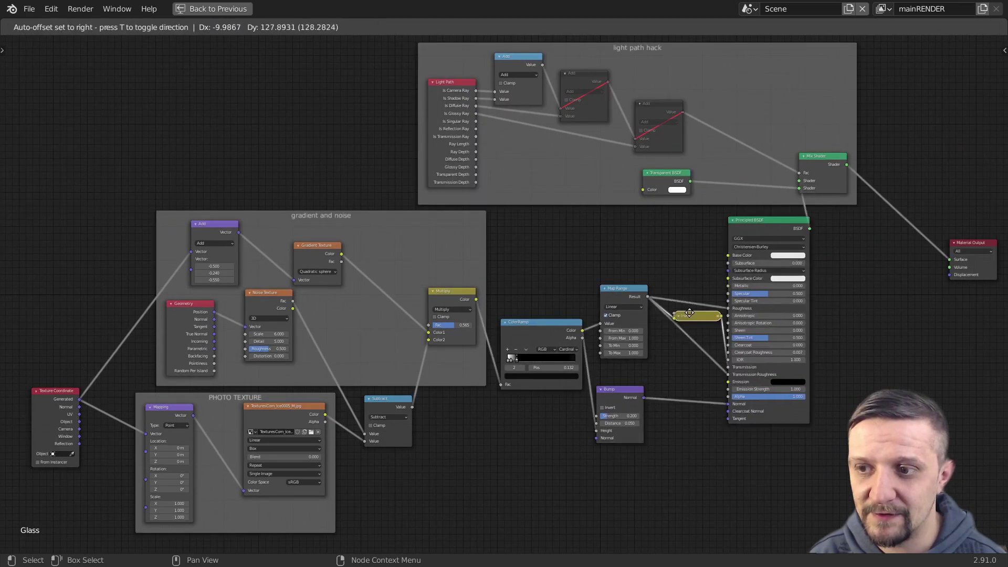